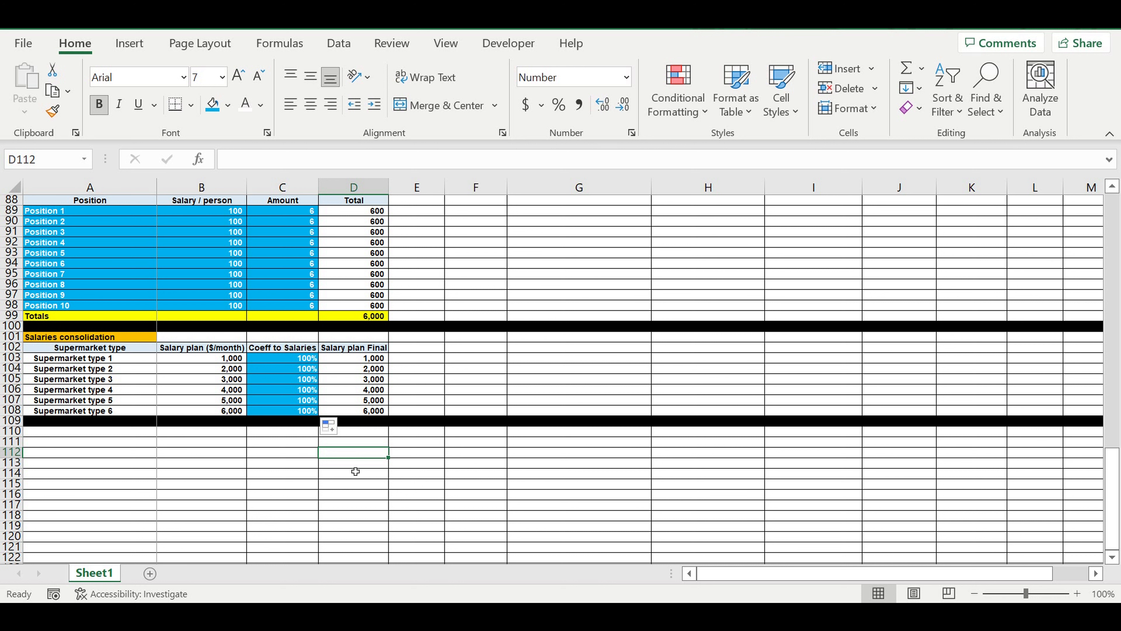
Enter the section heading Fixed costs in cell A110.
{"action": "left_click", "coordinate": [137, 431]}
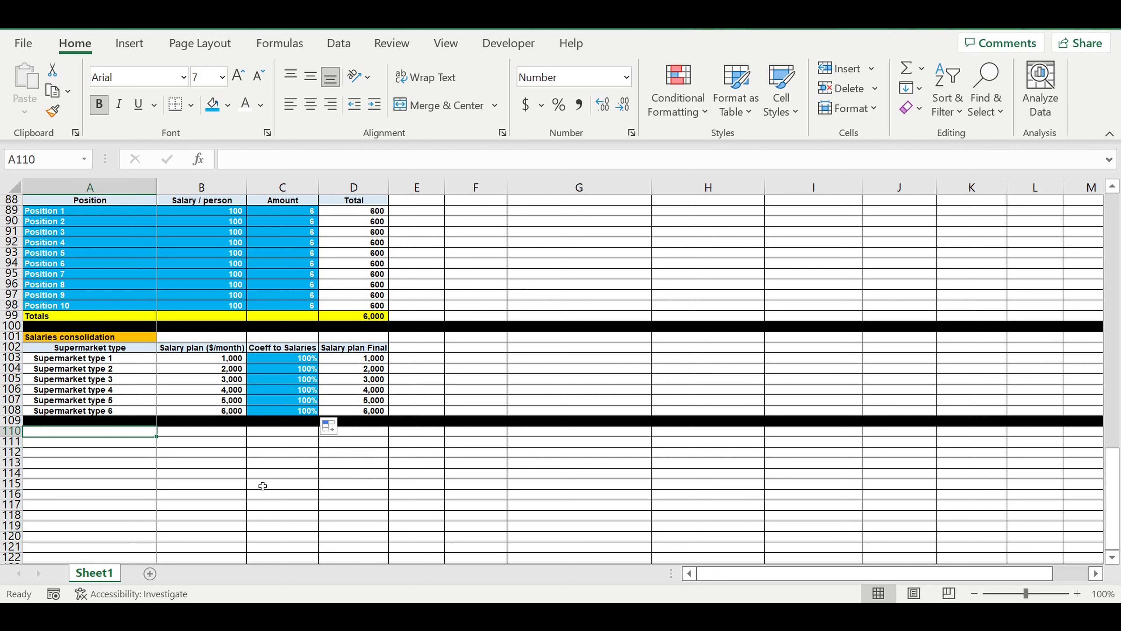
{"action": "type", "text": "Fixed "}
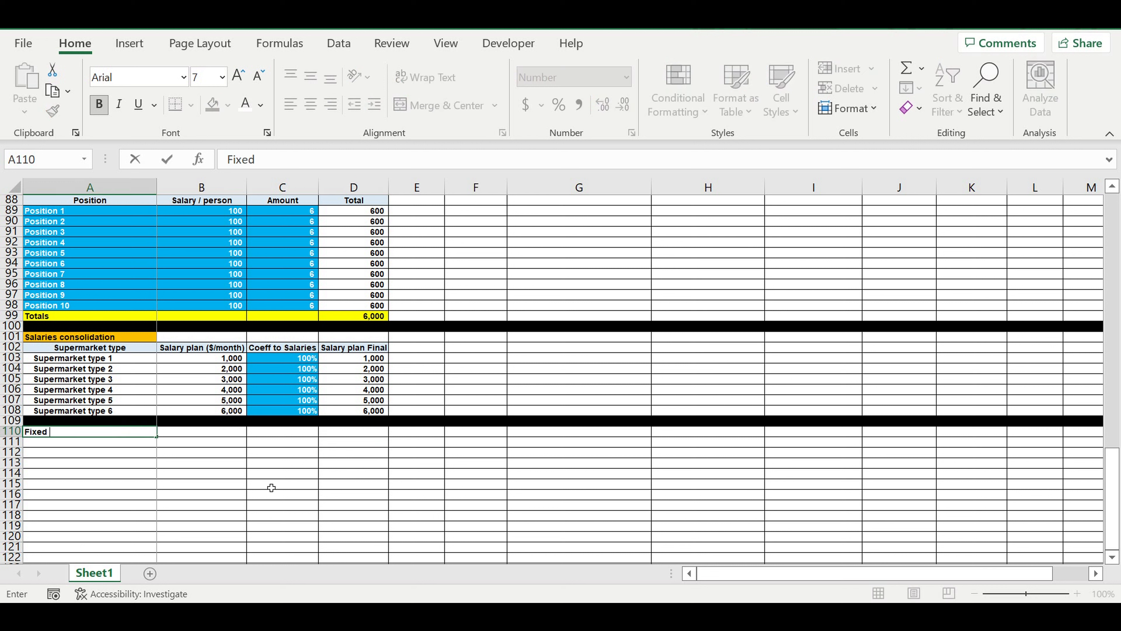
{"action": "type", "text": "costs"}
{"action": "key", "text": "Return"}
Format the Fixed costs heading in A110 with a dark red fill and white text.
{"action": "left_click", "coordinate": [132, 431]}
{"action": "left_click", "coordinate": [227, 105]}
{"action": "type", "text": "ixed"}
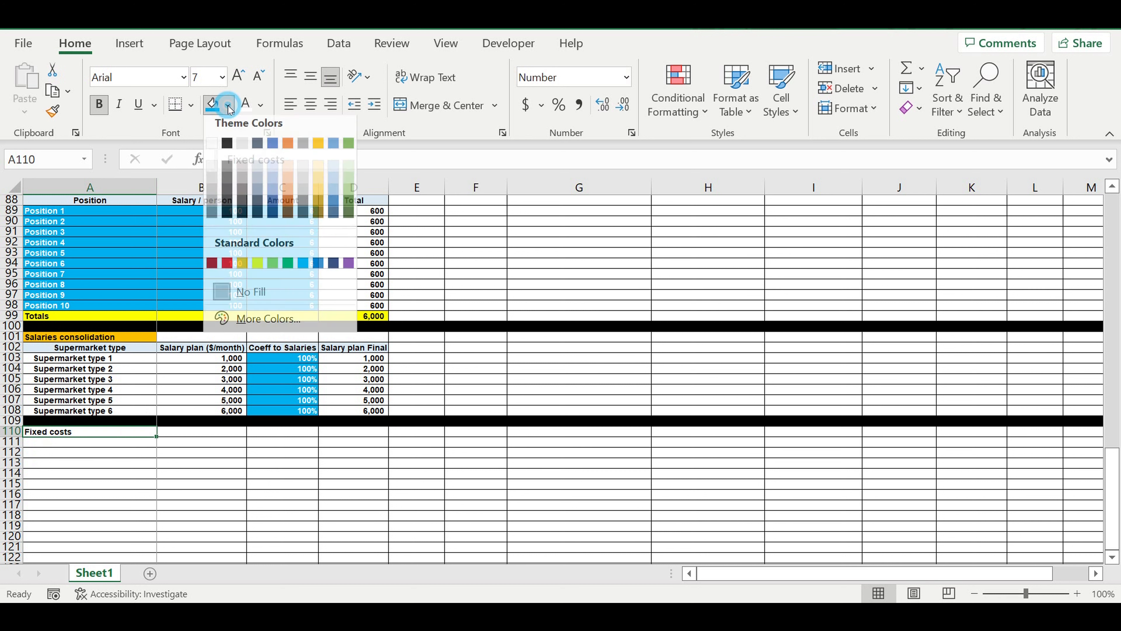
{"action": "left_click", "coordinate": [212, 269]}
{"action": "left_click", "coordinate": [248, 106]}
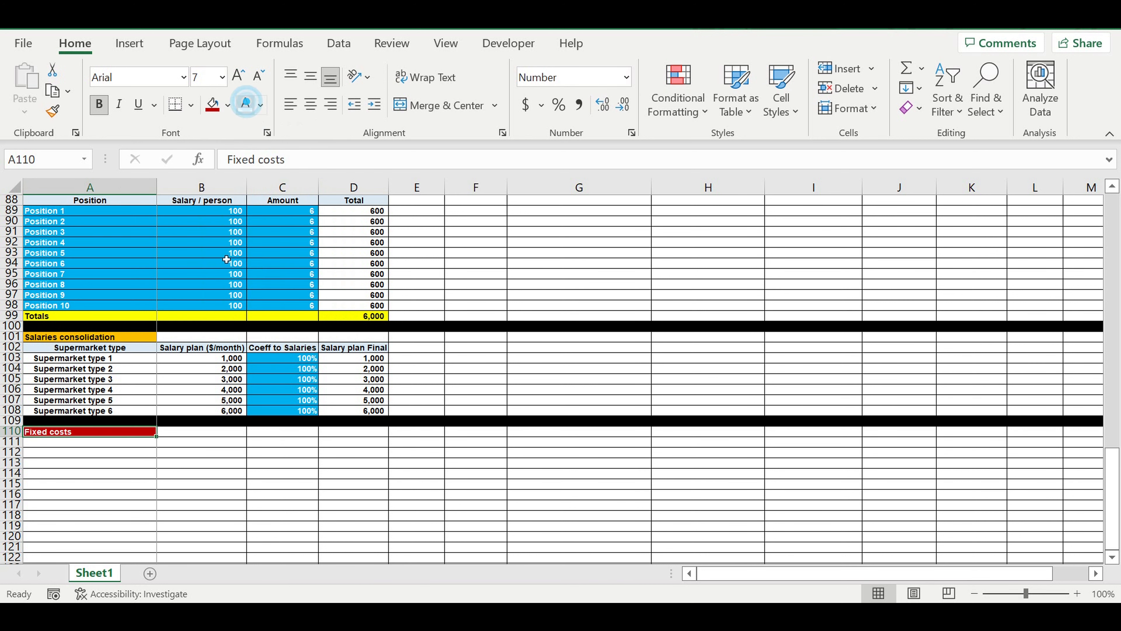
{"action": "left_click", "coordinate": [190, 498]}
Link cell A111 to the first supermarket type name with the formula =A9.
{"action": "left_click", "coordinate": [143, 445]}
{"action": "type", "text": "="}
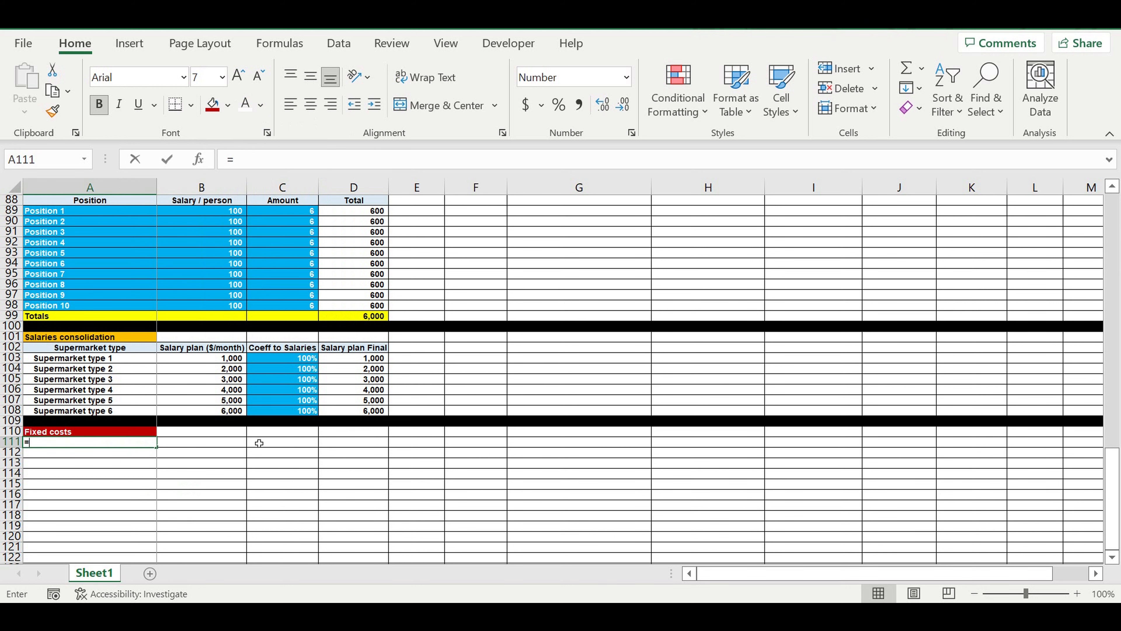
{"action": "left_click_drag", "start_coordinate": [1118, 479], "coordinate": [1114, 239]}
{"action": "left_click", "coordinate": [91, 285]}
{"action": "key", "text": "Return"}
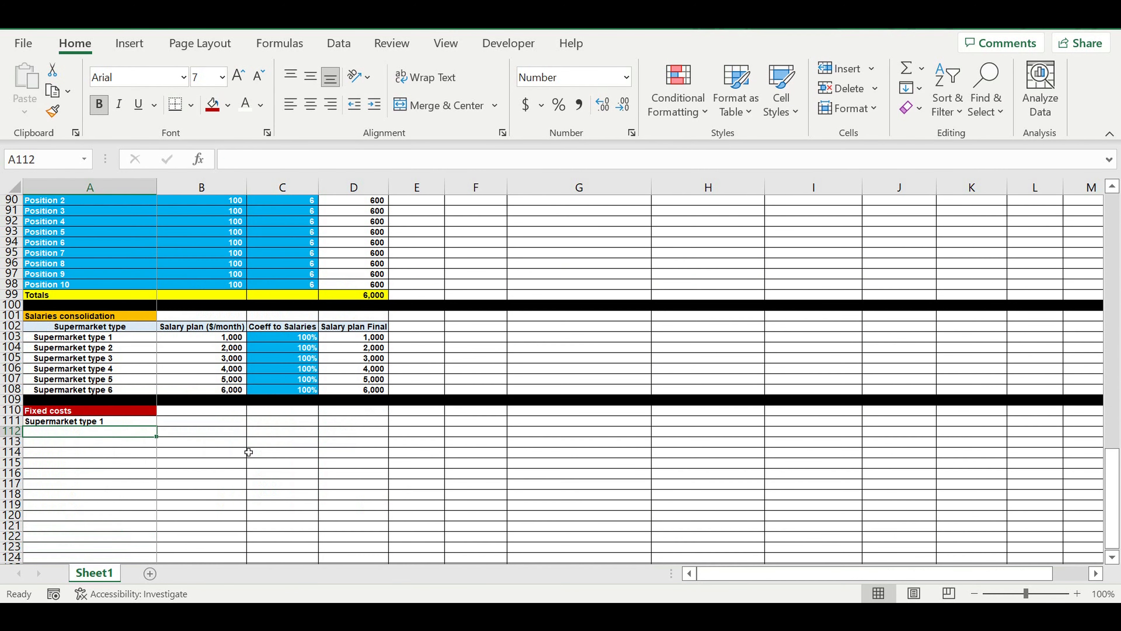
Give the Supermarket type 1 cell A111 a lighter blue theme fill and white text.
{"action": "left_click", "coordinate": [87, 421]}
{"action": "left_click", "coordinate": [227, 105]}
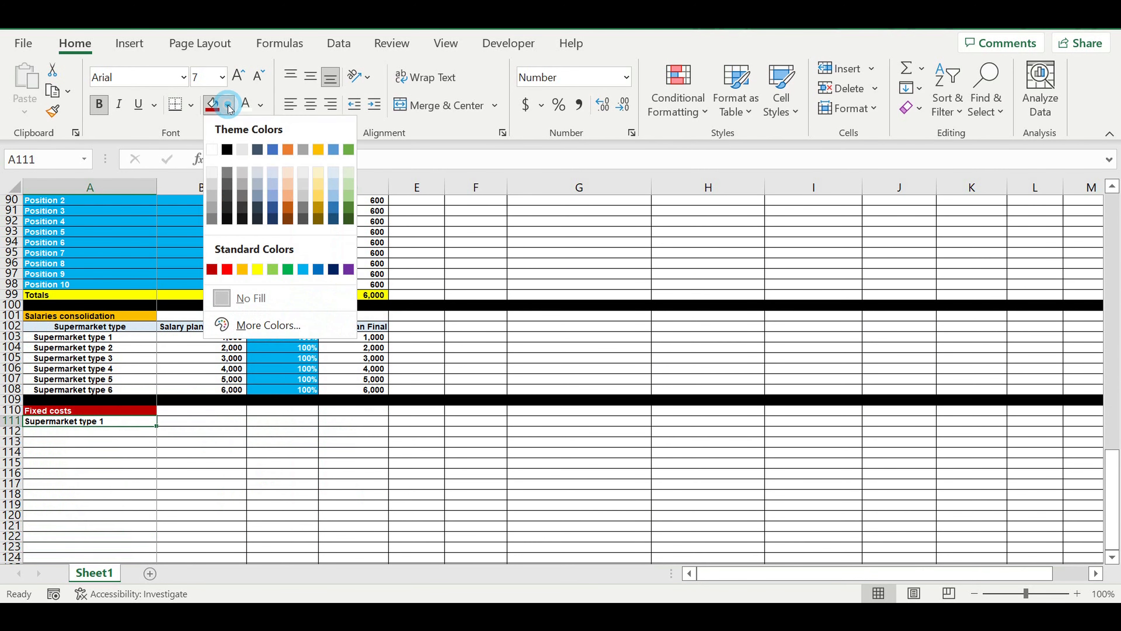
{"action": "left_click", "coordinate": [273, 196]}
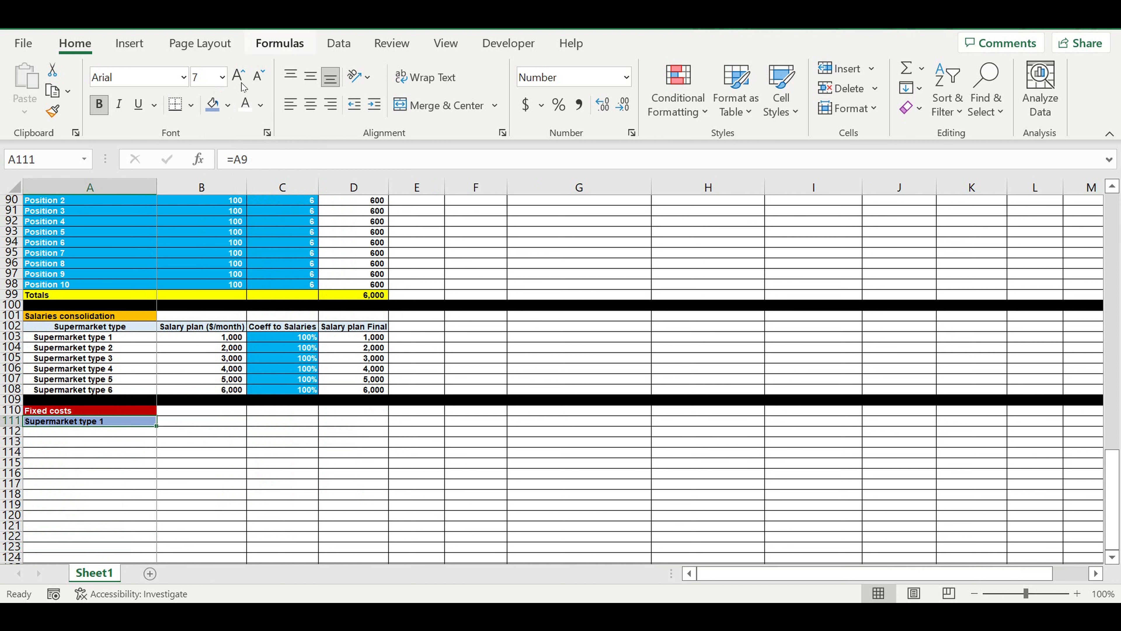
{"action": "left_click", "coordinate": [268, 419]}
Enter Jan in B111, centre it, and fill the month series across to Dec in M111.
{"action": "left_click", "coordinate": [86, 432]}
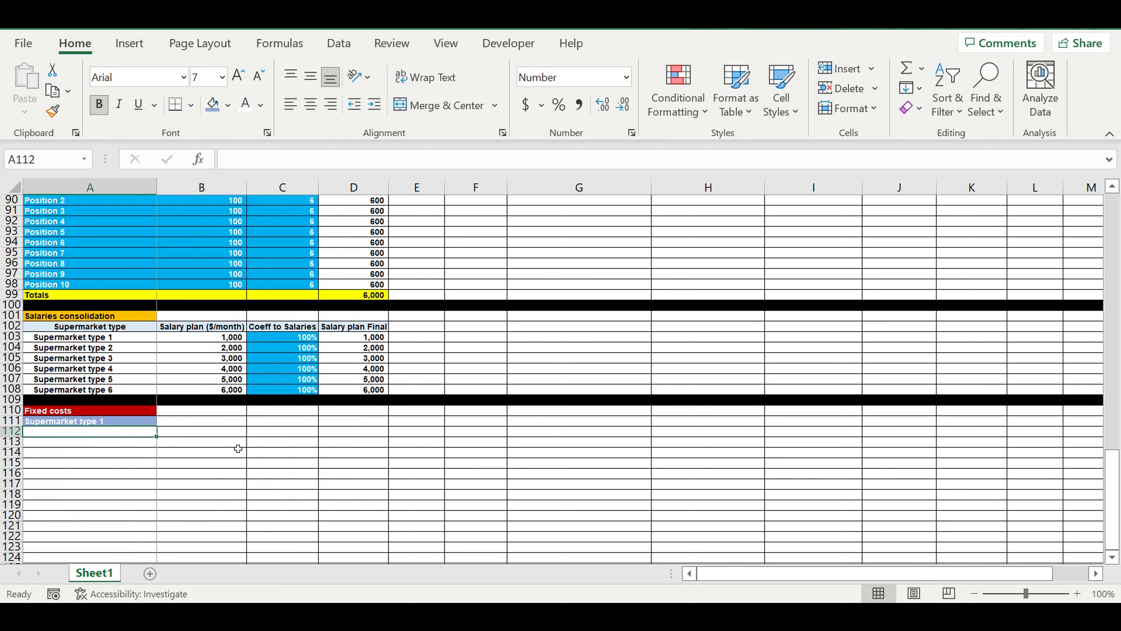
{"action": "key", "text": "Right"}
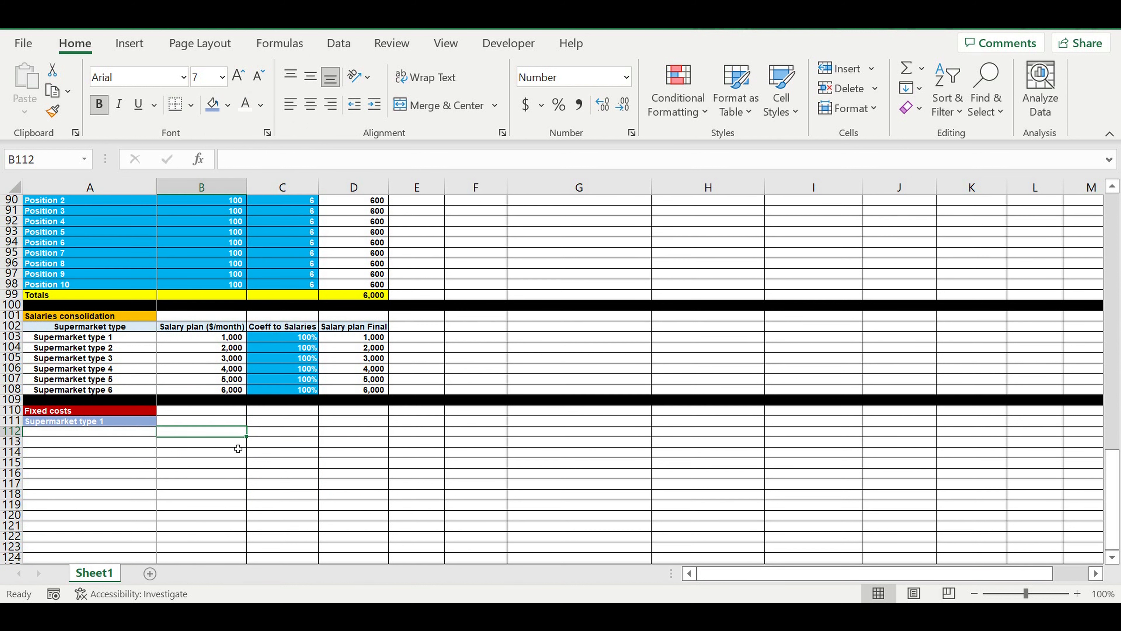
{"action": "key", "text": "Up"}
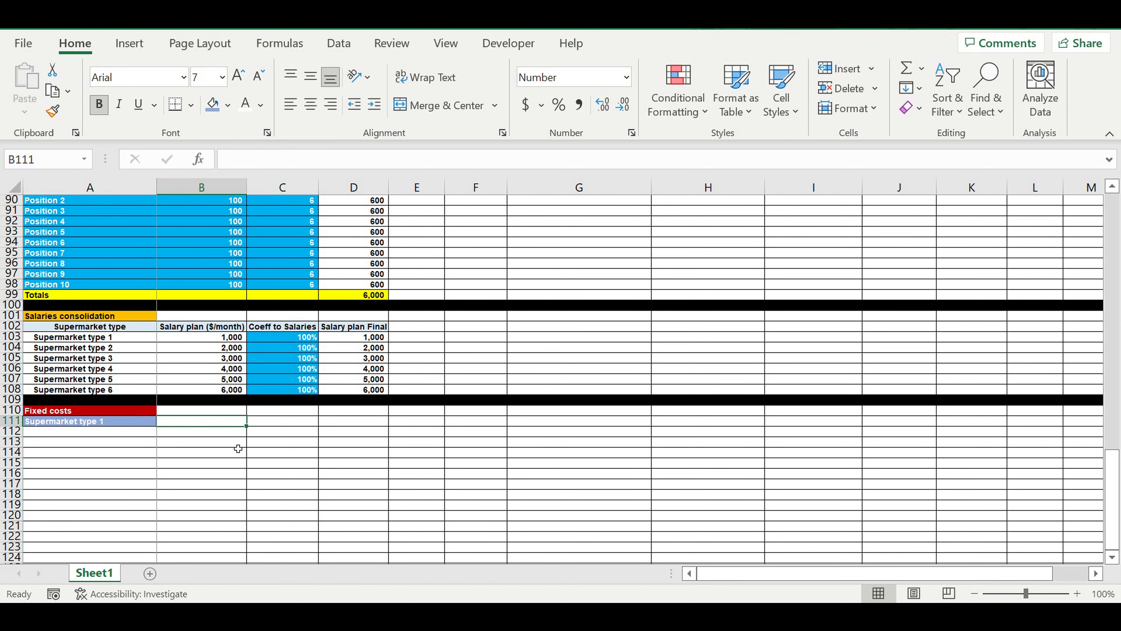
{"action": "type", "text": "Jan"}
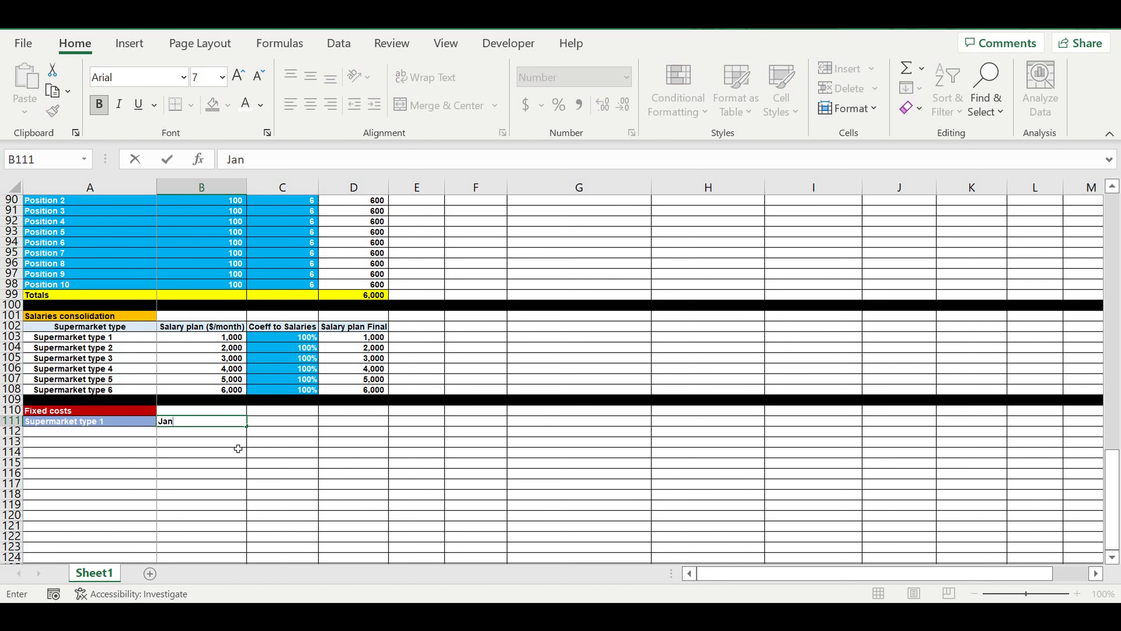
{"action": "key", "text": "Return"}
{"action": "left_click", "coordinate": [198, 422]}
{"action": "left_click", "coordinate": [310, 105]}
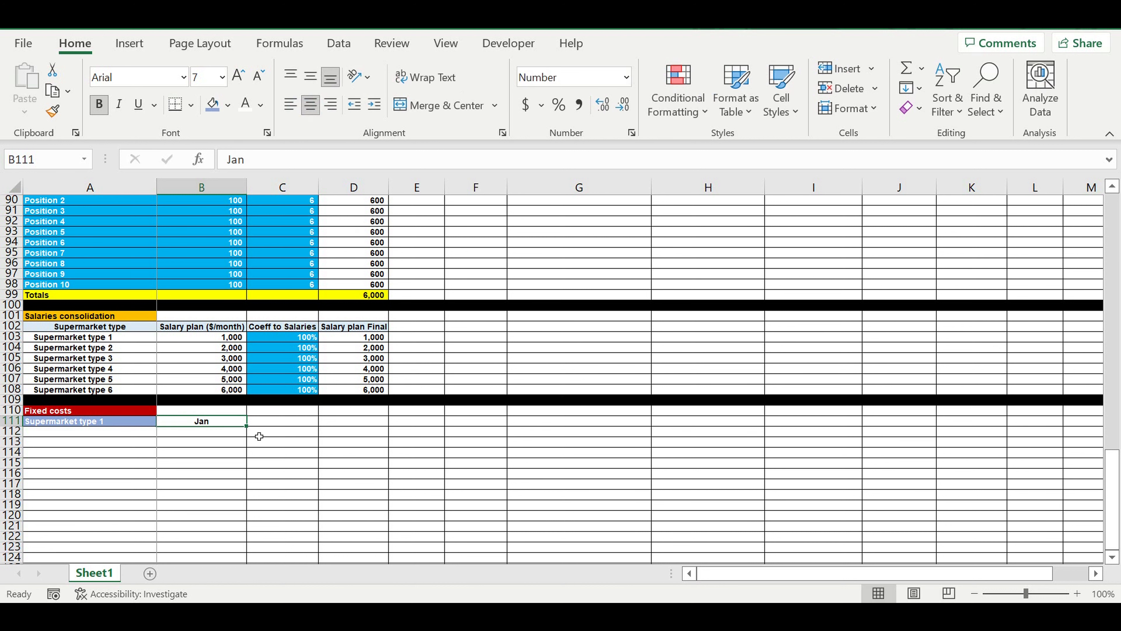
{"action": "left_click_drag", "start_coordinate": [248, 427], "coordinate": [1099, 432]}
Merge and center the cells above the months in row 110 (B110:M110) and enter Typical year.
{"action": "left_click_drag", "start_coordinate": [233, 413], "coordinate": [1080, 410]}
{"action": "left_click", "coordinate": [408, 106]}
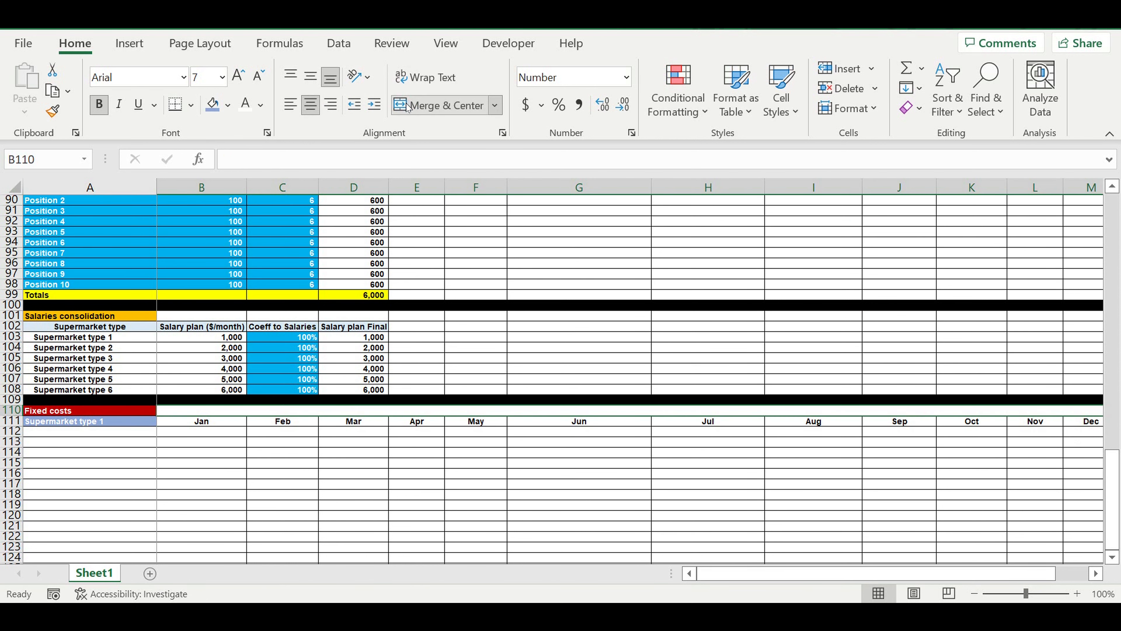
{"action": "type", "text": "Typic"}
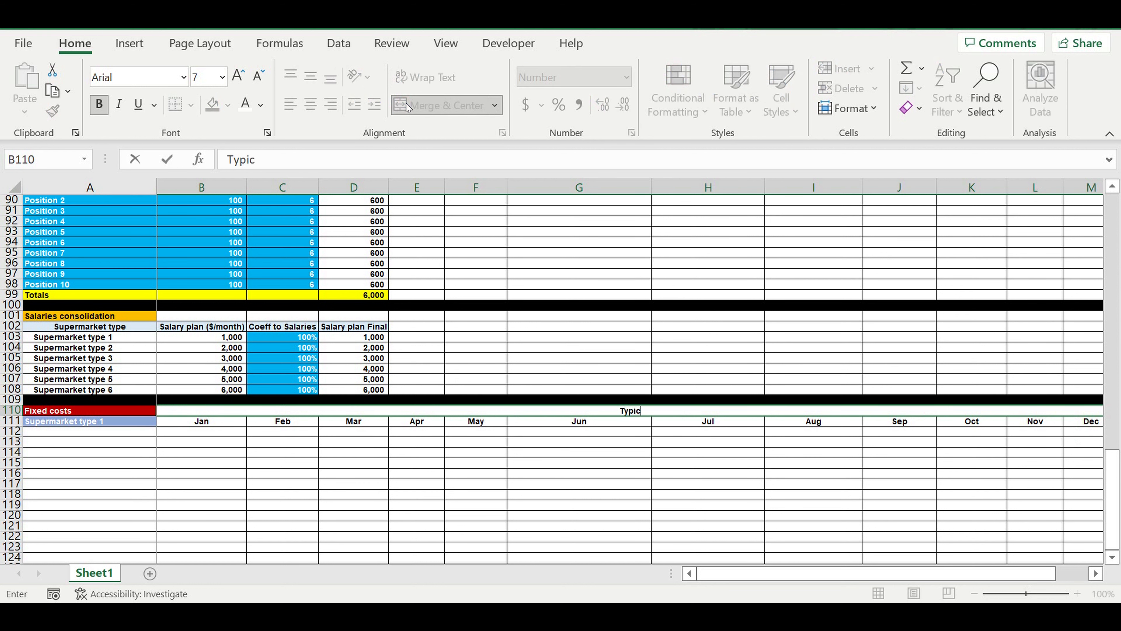
{"action": "type", "text": "al year"}
{"action": "key", "text": "ctrl+Return"}
{"action": "key", "text": "Return"}
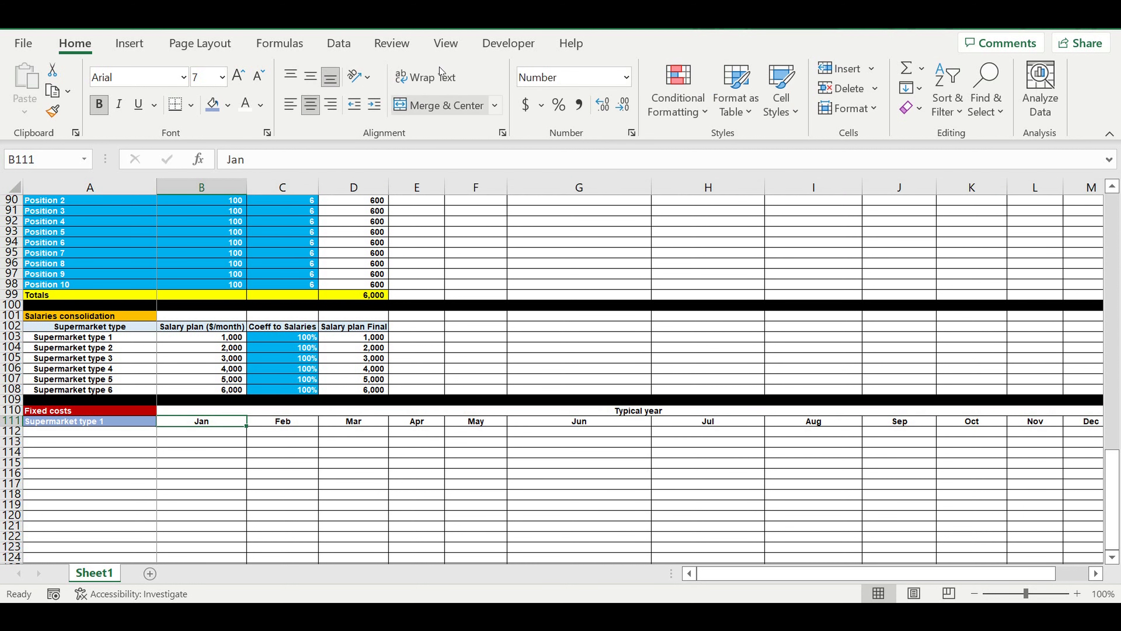
Format the merged Typical year heading with a dark blue fill and white text.
{"action": "left_click", "coordinate": [557, 410]}
{"action": "left_click", "coordinate": [227, 106]}
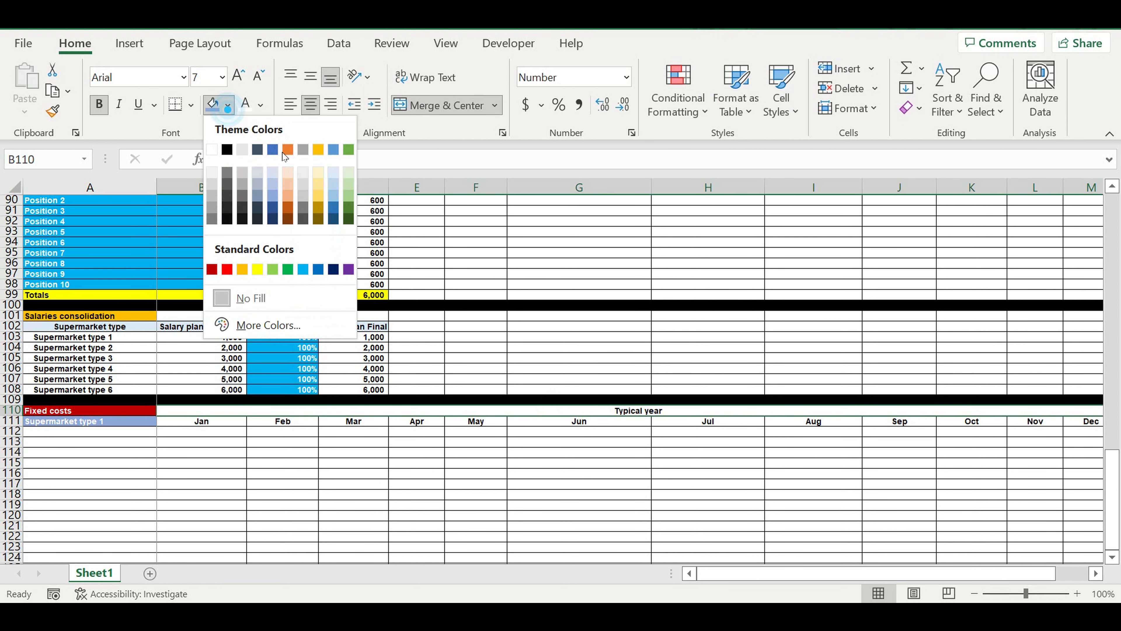
{"action": "left_click", "coordinate": [333, 219]}
{"action": "left_click", "coordinate": [245, 105]}
Fill the header row A111:M111, from Supermarket type 1 to Dec, with the lightest blue theme colour.
{"action": "left_click_drag", "start_coordinate": [89, 421], "coordinate": [1002, 421]}
{"action": "left_click", "coordinate": [228, 106]}
{"action": "left_click", "coordinate": [337, 179]}
{"action": "left_click", "coordinate": [606, 452]}
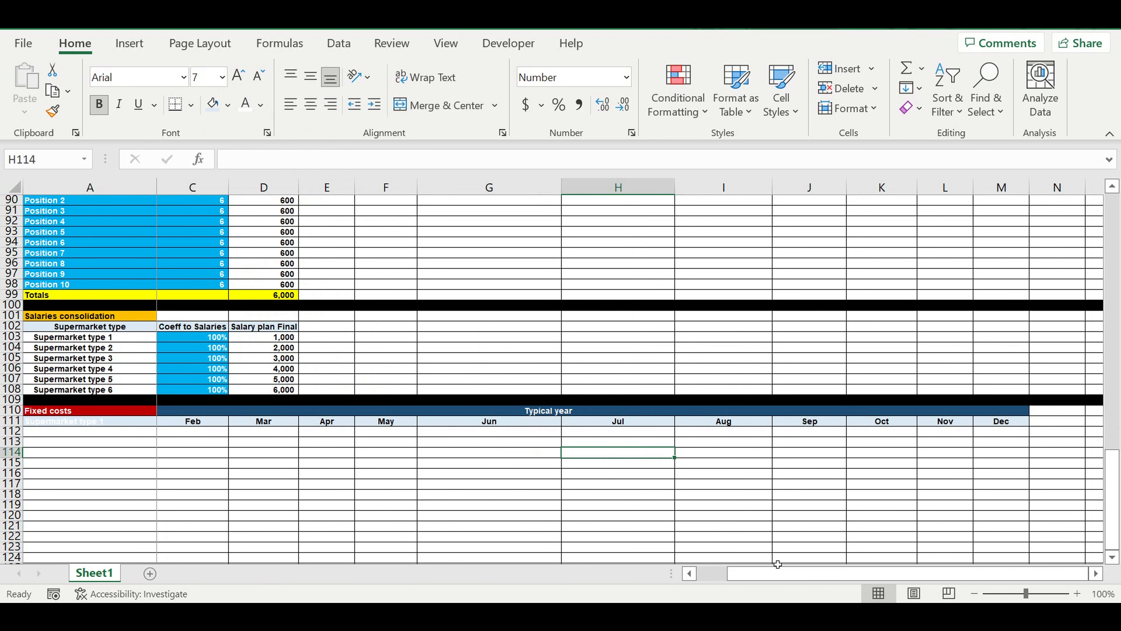
{"action": "left_click_drag", "start_coordinate": [812, 573], "coordinate": [781, 573]}
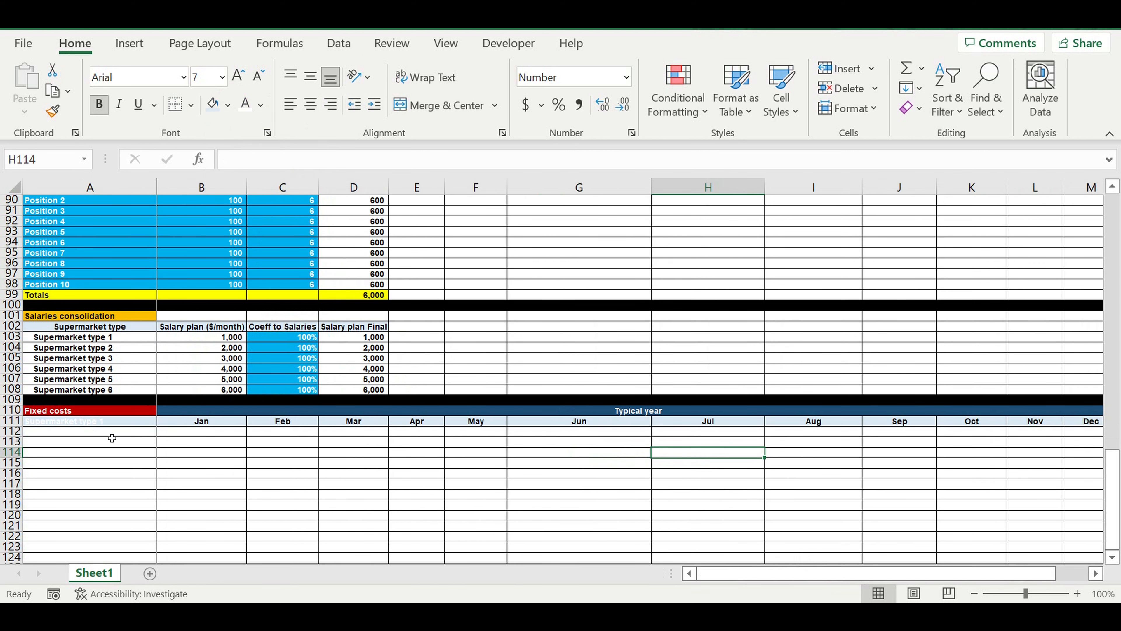
Set the text colour of the Supermarket type 1 cell A111 to black.
{"action": "left_click", "coordinate": [105, 424]}
{"action": "left_click", "coordinate": [261, 104]}
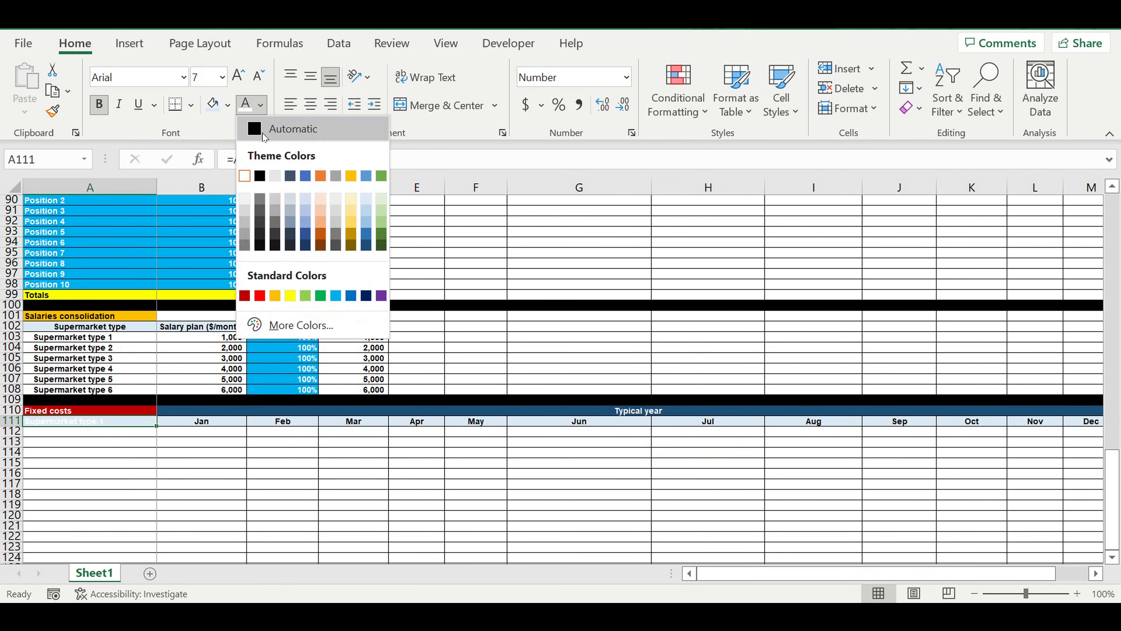
{"action": "left_click", "coordinate": [260, 176]}
Enter Fixed cost item 1 in cell A112, below Supermarket type 1.
{"action": "left_click", "coordinate": [130, 445]}
{"action": "left_click", "coordinate": [132, 435]}
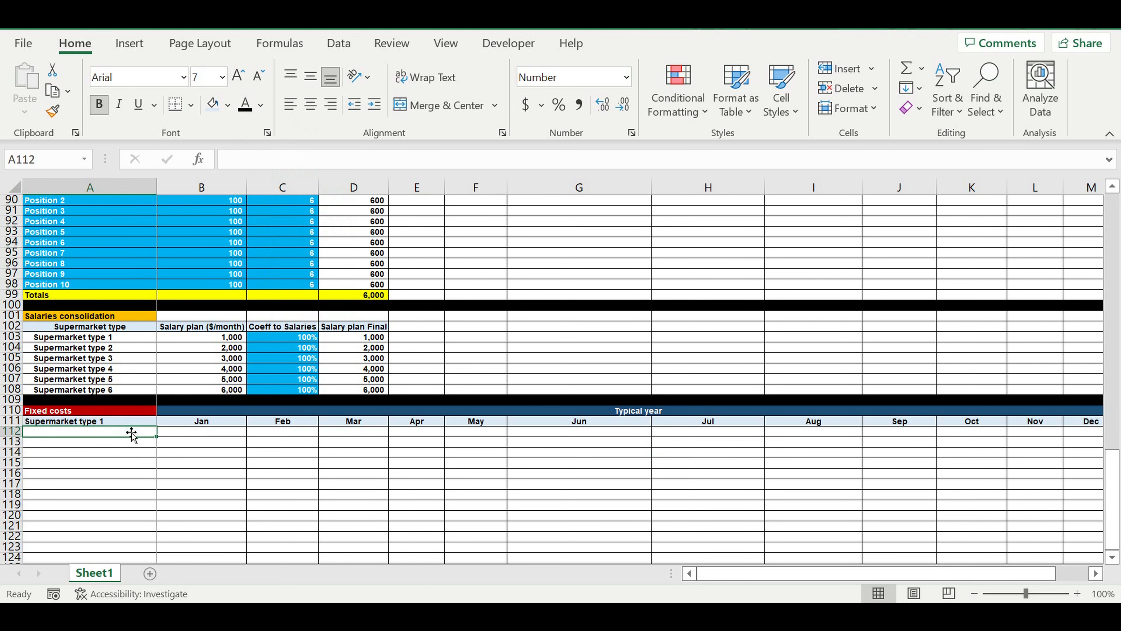
{"action": "type", "text": "Fixed costs"}
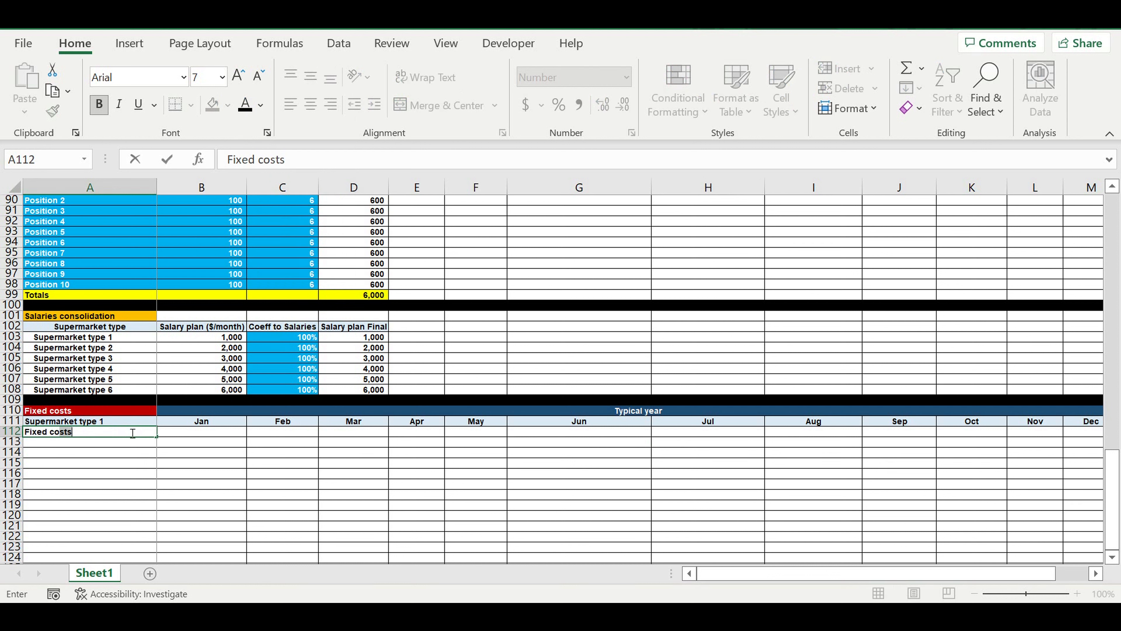
{"action": "type", "text": "tem 1"}
{"action": "key", "text": "Return"}
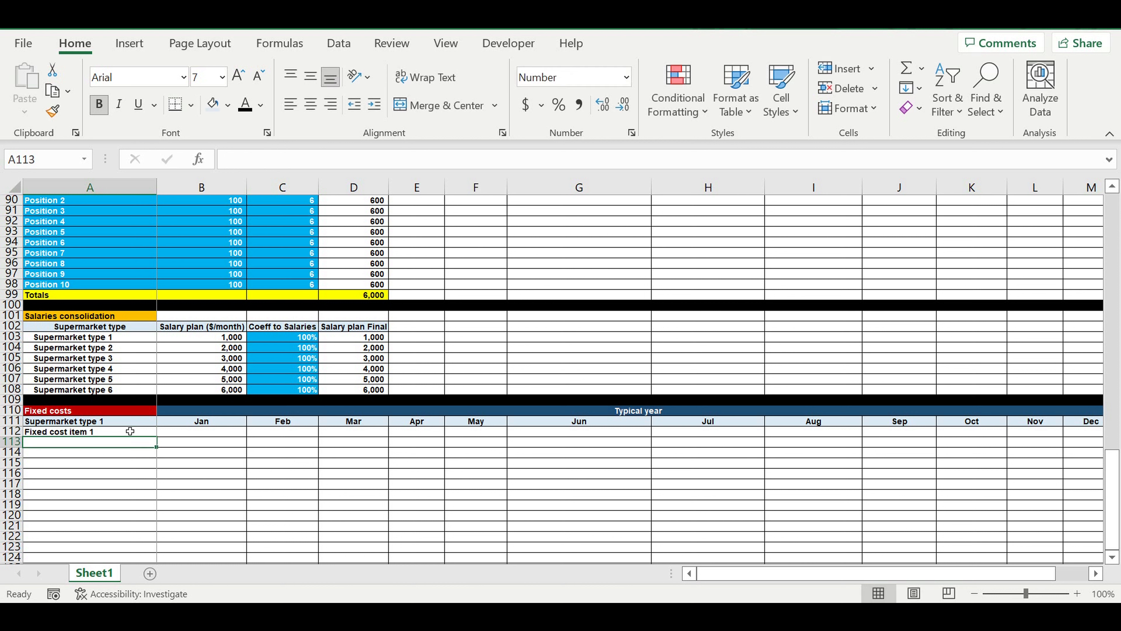
Change the fill of the Supermarket type 1 cell A111 to light gold.
{"action": "left_click", "coordinate": [129, 433]}
{"action": "left_click", "coordinate": [125, 421]}
{"action": "left_click", "coordinate": [228, 109]}
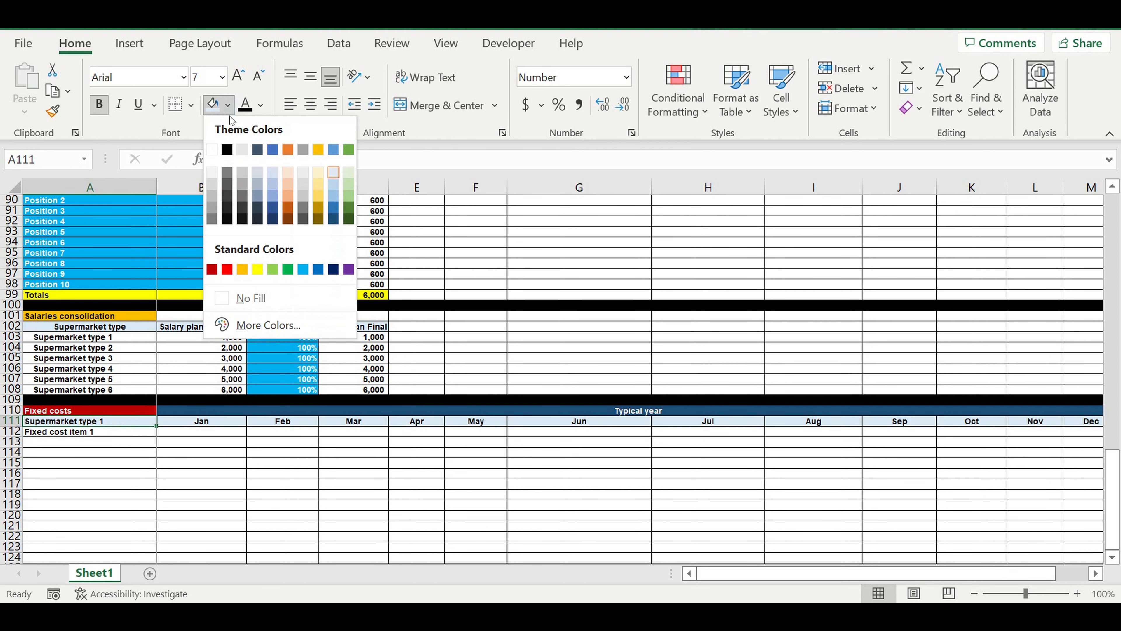
{"action": "left_click", "coordinate": [320, 193]}
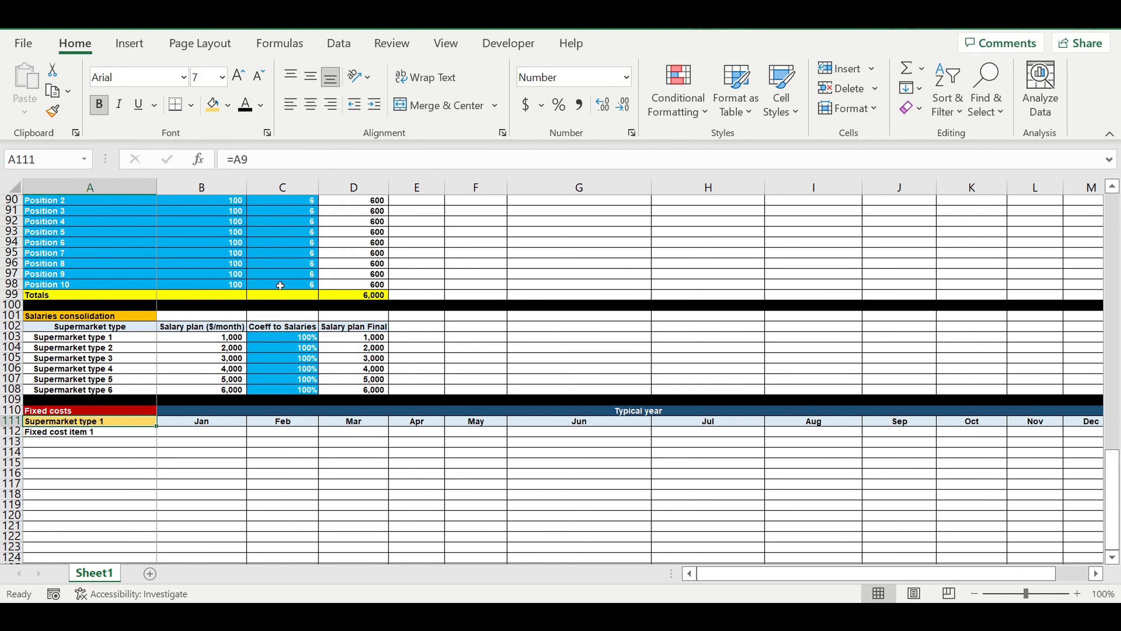
{"action": "left_click", "coordinate": [292, 419]}
Extend the Fixed cost item series from A112 down to A122.
{"action": "scroll", "coordinate": [273, 419], "scroll_direction": "down", "scroll_amount": 4}
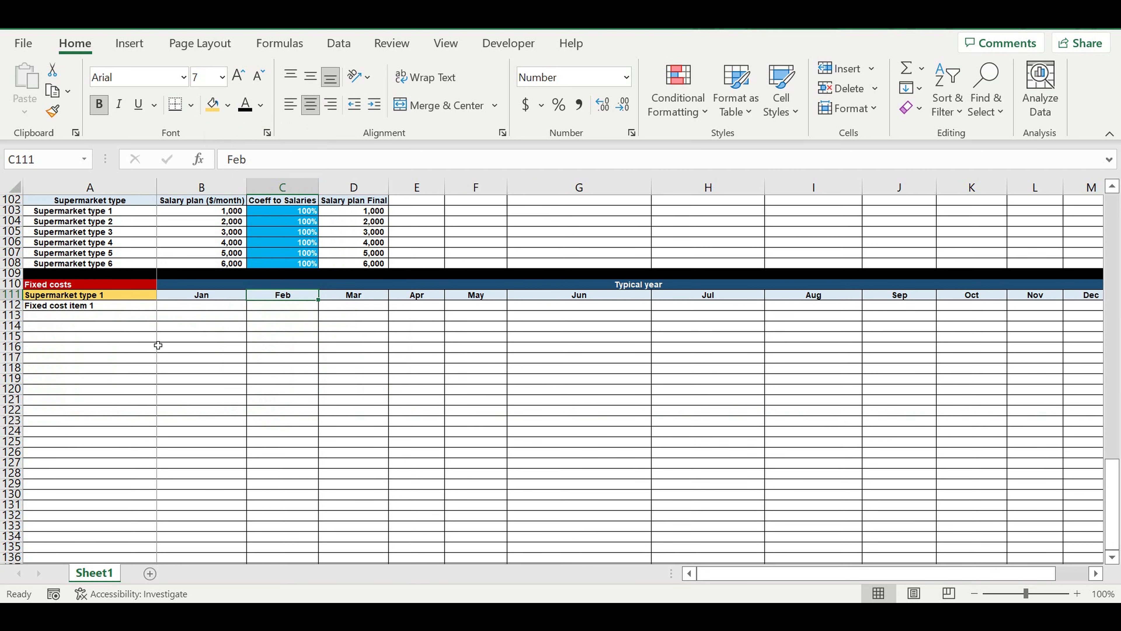
{"action": "left_click", "coordinate": [121, 306]}
{"action": "left_click_drag", "start_coordinate": [162, 316], "coordinate": [158, 424]}
Replace the last fixed cost item in A122 with the label Totals.
{"action": "left_click", "coordinate": [117, 412]}
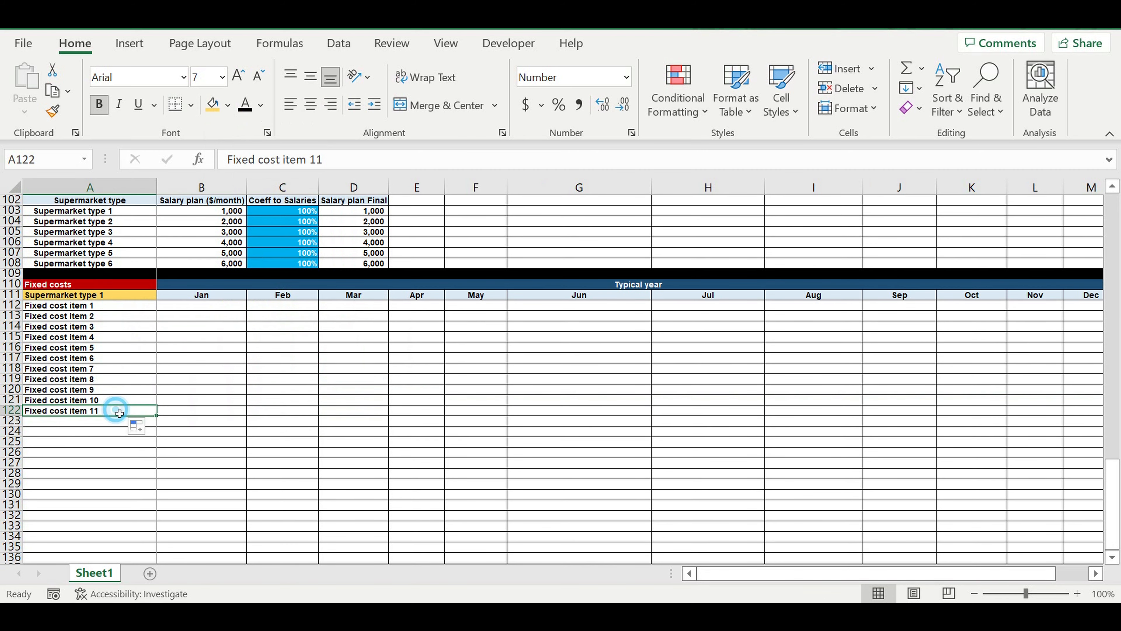
{"action": "left_click", "coordinate": [108, 438]}
{"action": "left_click", "coordinate": [110, 410]}
{"action": "key", "text": "Delete"}
{"action": "type", "text": "Totals"}
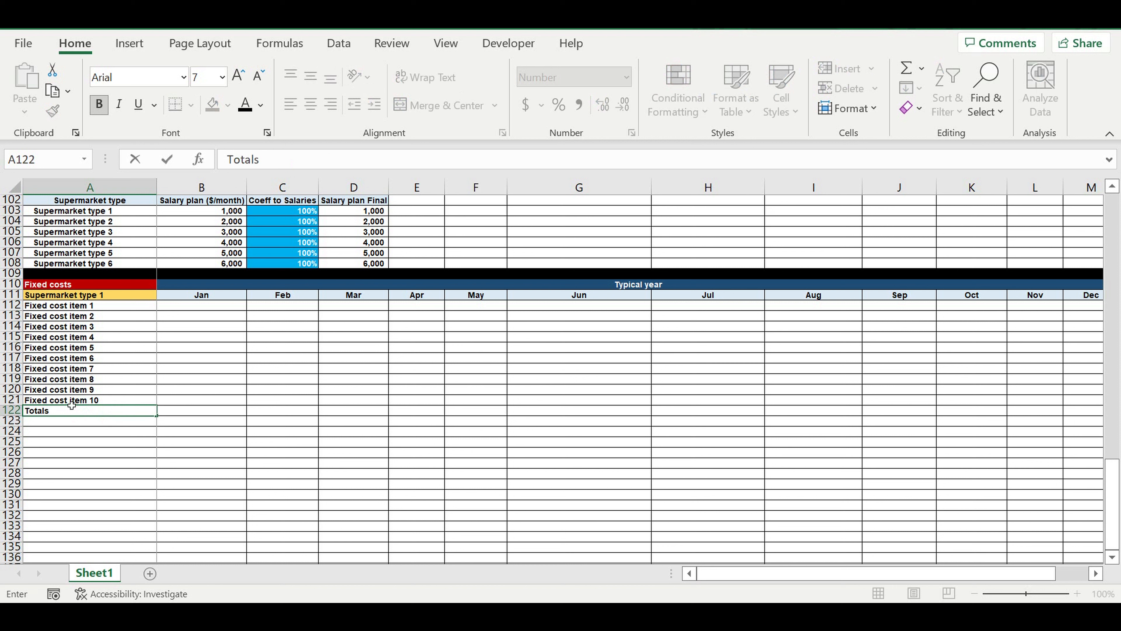
{"action": "key", "text": "Return"}
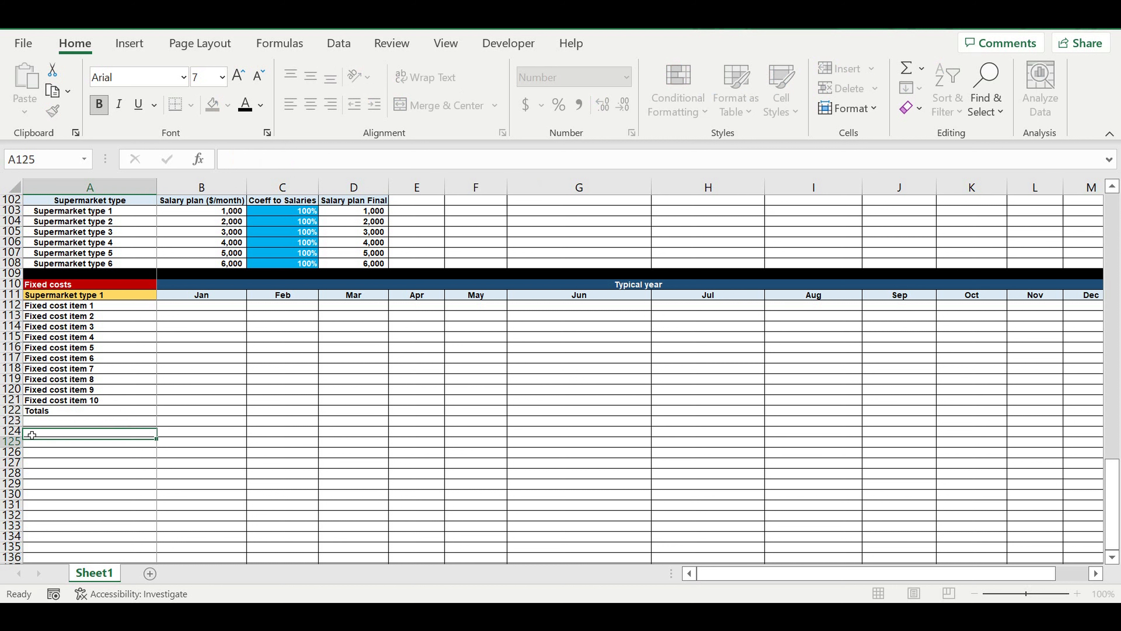
Fill the whole of row 123, below Totals, with light blue.
{"action": "left_click", "coordinate": [11, 421]}
{"action": "left_click", "coordinate": [228, 105]}
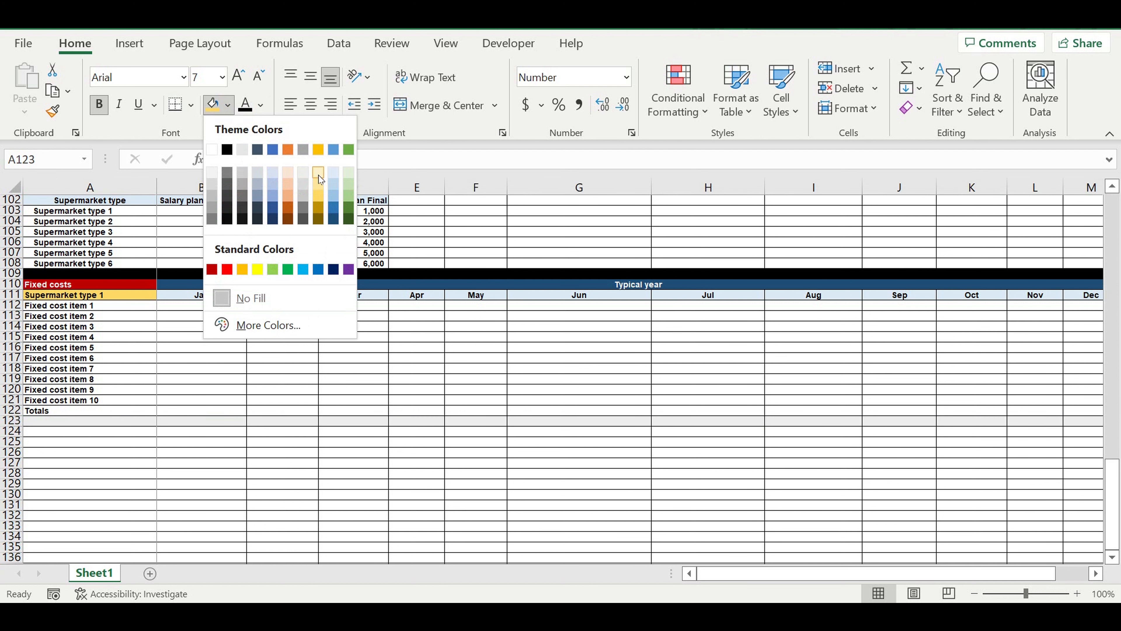
{"action": "left_click", "coordinate": [334, 175]}
{"action": "left_click", "coordinate": [263, 410]}
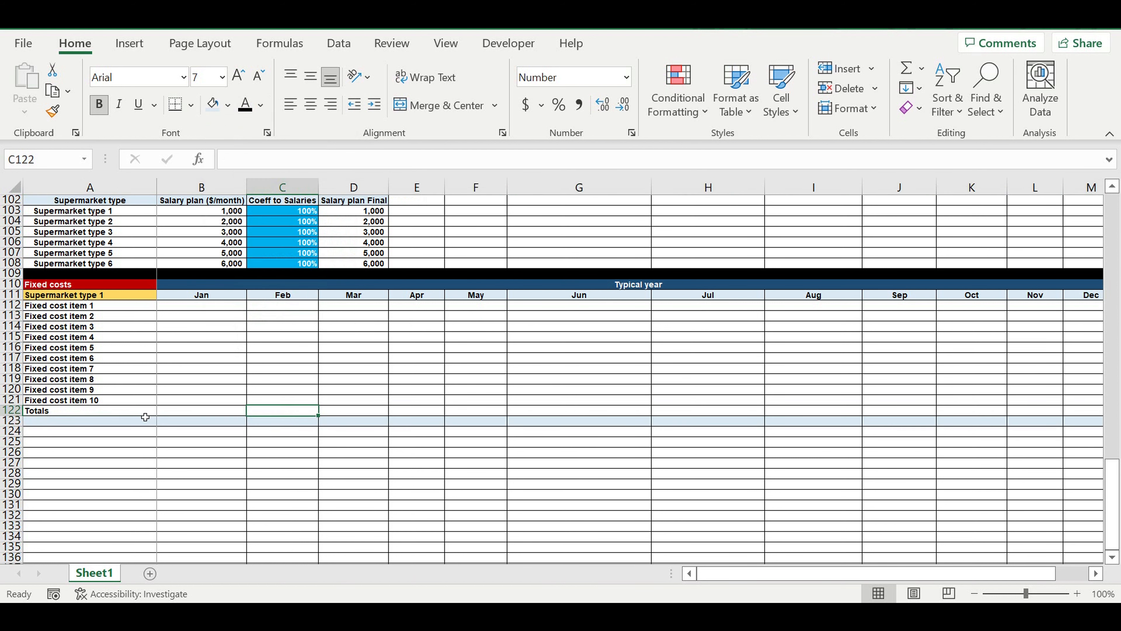
Fill the whole of row 123 with black as a divider below the Totals row.
{"action": "left_click", "coordinate": [12, 419]}
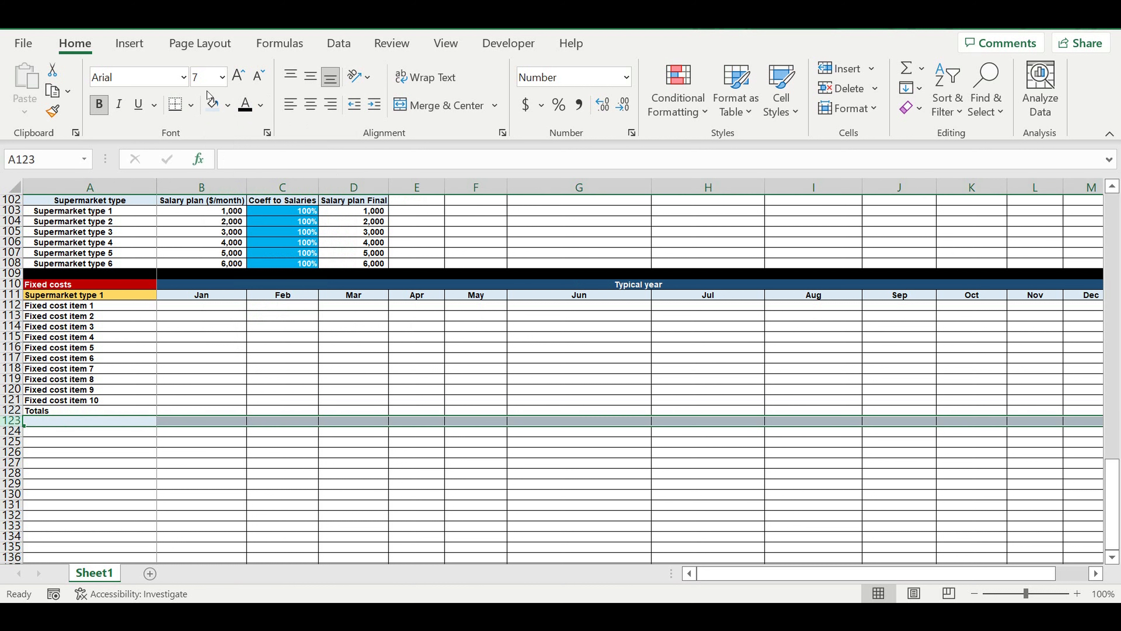
{"action": "left_click", "coordinate": [228, 106]}
{"action": "left_click", "coordinate": [232, 151]}
{"action": "left_click", "coordinate": [258, 357]}
Highlight the Totals row from A122 to the Dec column (M122) with a yellow fill.
{"action": "left_click_drag", "start_coordinate": [119, 417], "coordinate": [1011, 410]}
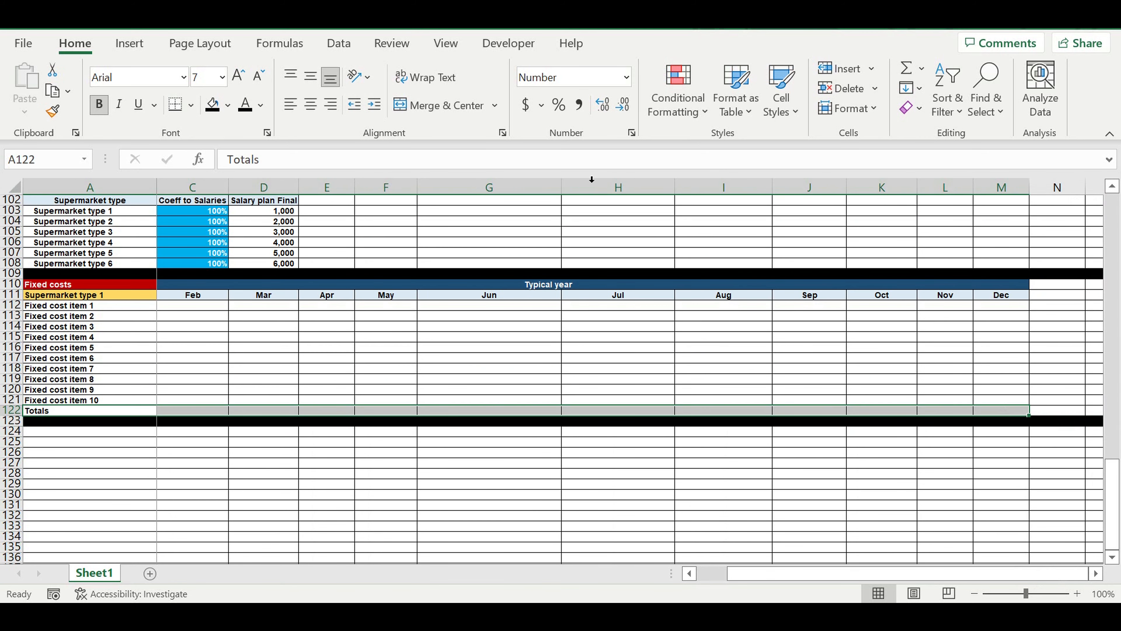
{"action": "left_click", "coordinate": [230, 106]}
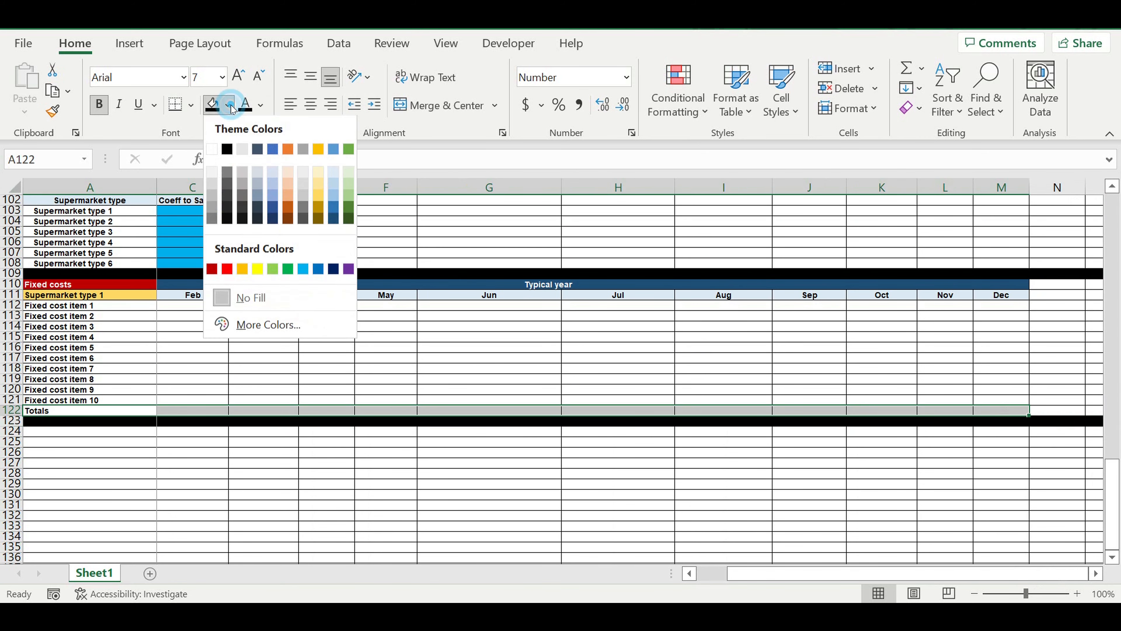
{"action": "left_click", "coordinate": [258, 269]}
Sum the Jan fixed cost cells B112:B121 in the Totals row cell B122.
{"action": "left_click", "coordinate": [689, 573]}
{"action": "left_click", "coordinate": [202, 411]}
{"action": "left_click", "coordinate": [907, 69]}
{"action": "left_click_drag", "start_coordinate": [212, 305], "coordinate": [223, 402]}
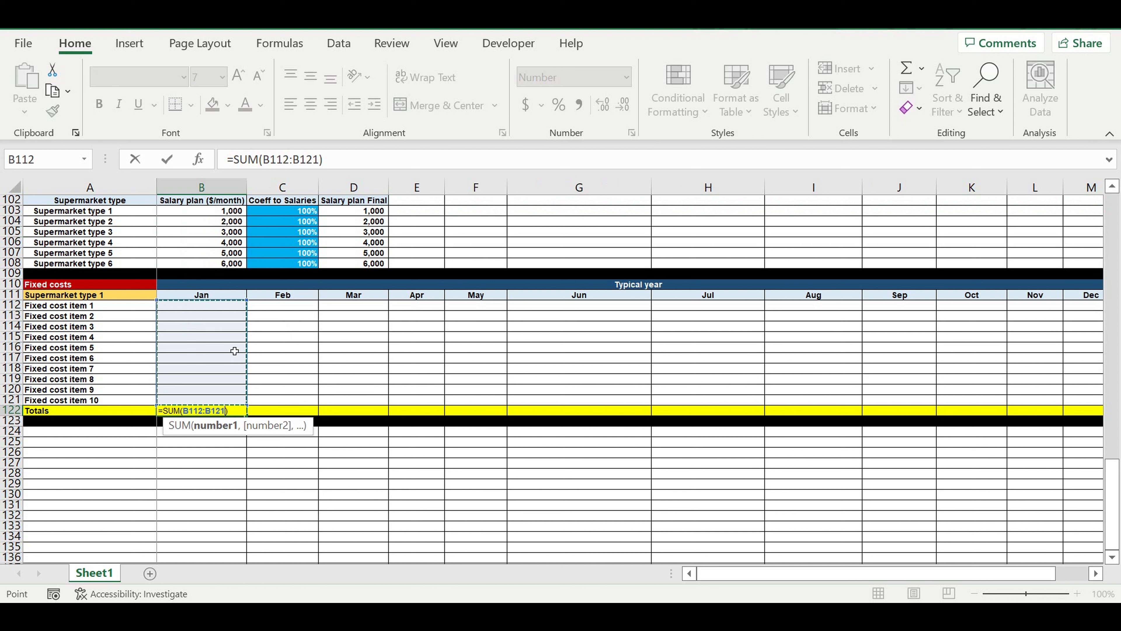
{"action": "key", "text": "Return"}
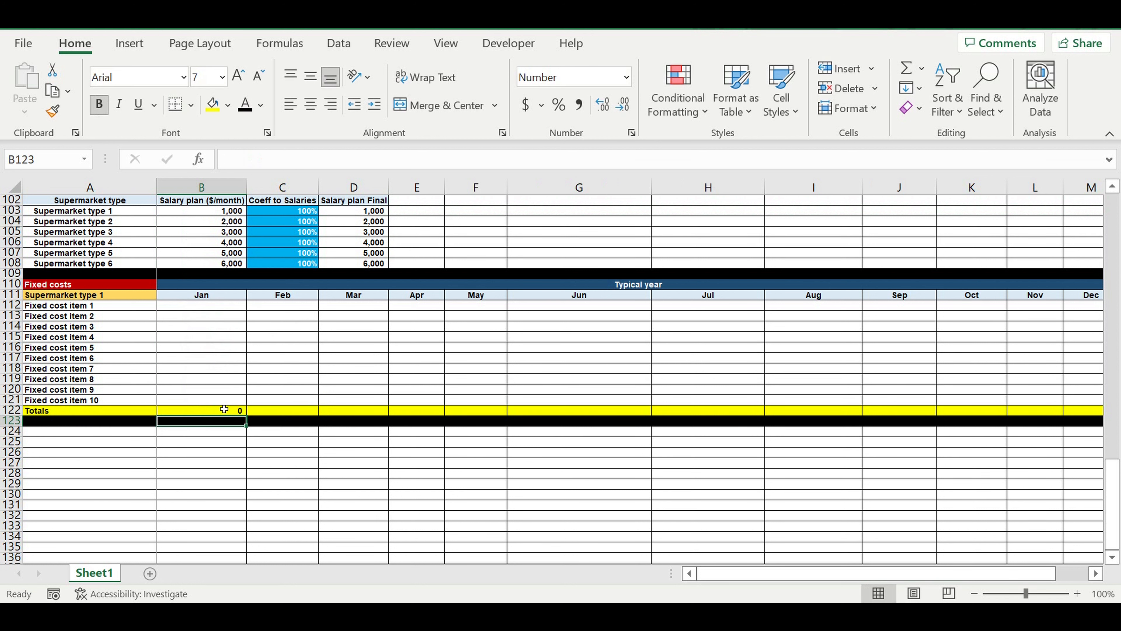
Fill the Jan total formula in B122 across the Totals row through the Dec column (M122).
{"action": "left_click", "coordinate": [224, 410]}
{"action": "left_click_drag", "start_coordinate": [246, 413], "coordinate": [967, 436]}
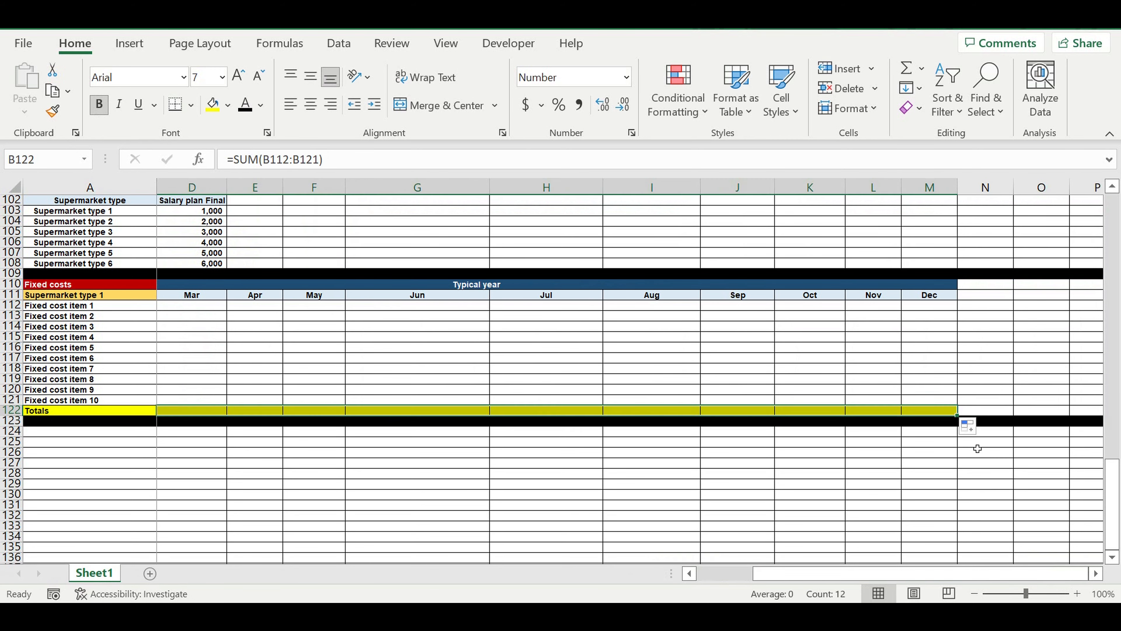
{"action": "left_click", "coordinate": [922, 476]}
{"action": "left_click_drag", "start_coordinate": [778, 574], "coordinate": [646, 573]}
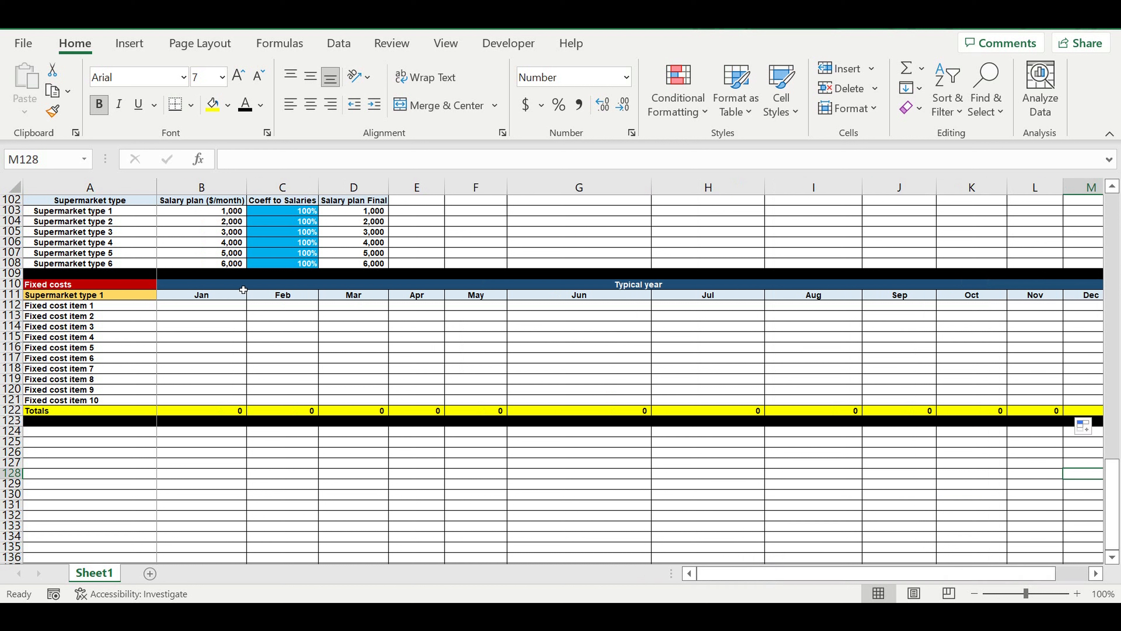
{"action": "left_click", "coordinate": [87, 297]}
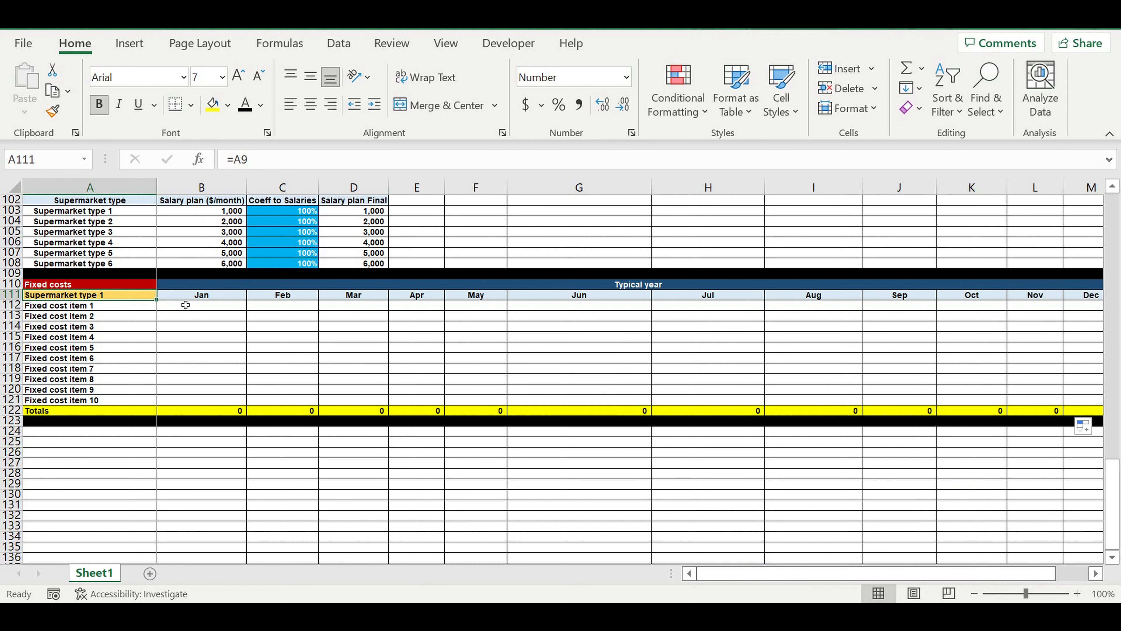
{"action": "left_click_drag", "start_coordinate": [210, 311], "coordinate": [978, 400]}
{"action": "left_click_drag", "start_coordinate": [775, 581], "coordinate": [743, 581]}
Enter 1000 as the Jan value of Fixed cost item 1 in B112.
{"action": "left_click", "coordinate": [217, 306]}
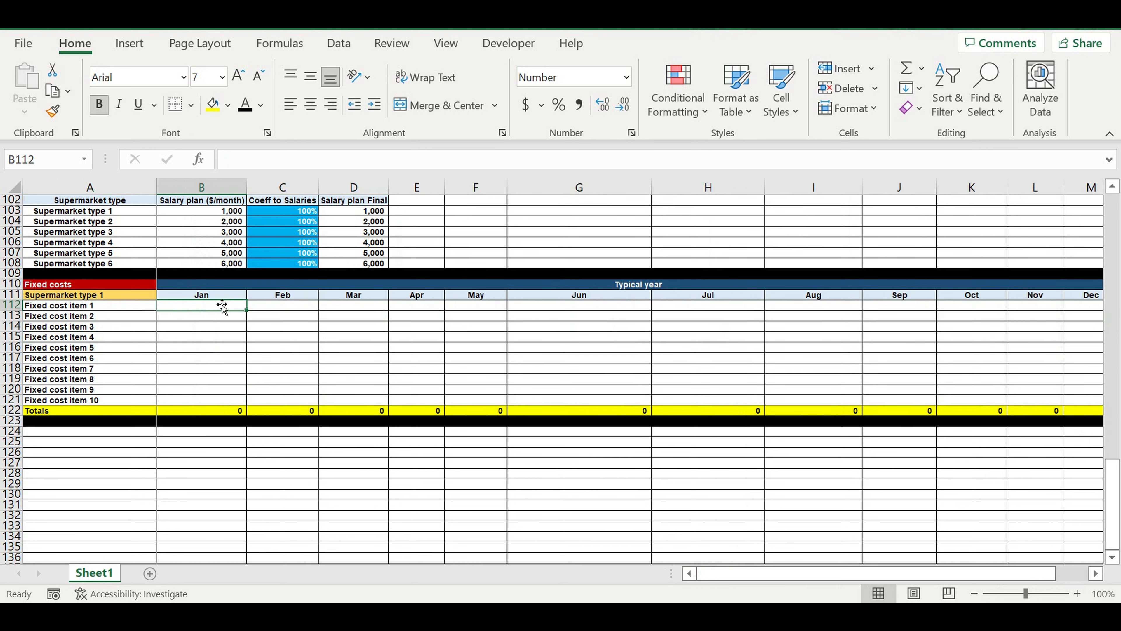
{"action": "type", "text": "1000"}
{"action": "key", "text": "Return"}
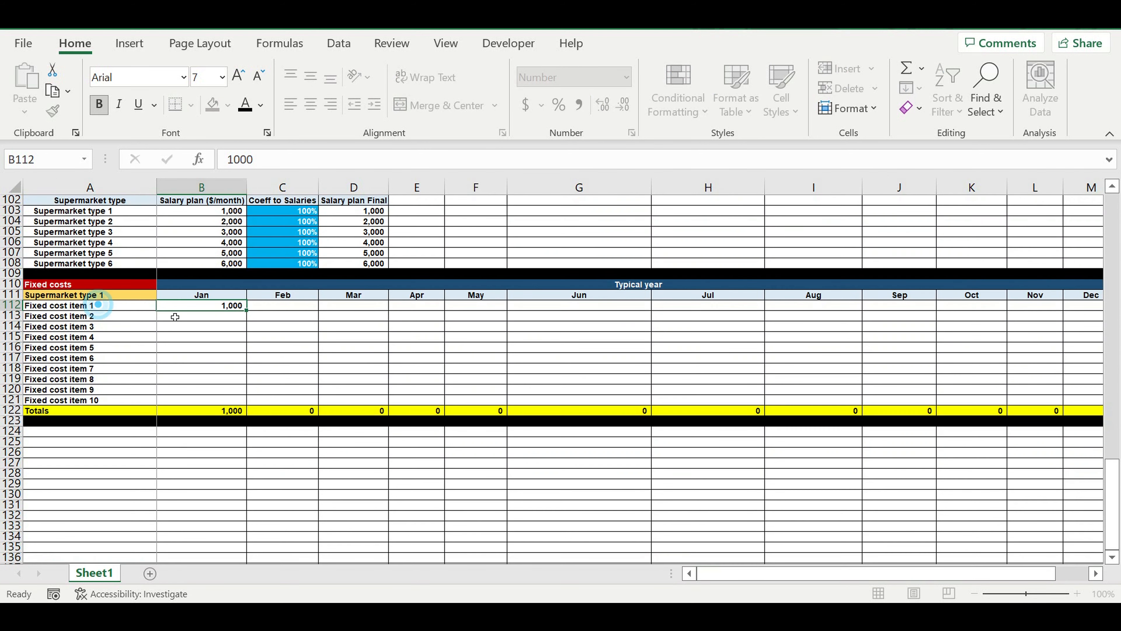
Format the item names and Jan cells A112:B121 with white font and a light blue fill.
{"action": "left_click_drag", "start_coordinate": [88, 306], "coordinate": [214, 403]}
{"action": "left_click", "coordinate": [260, 104]}
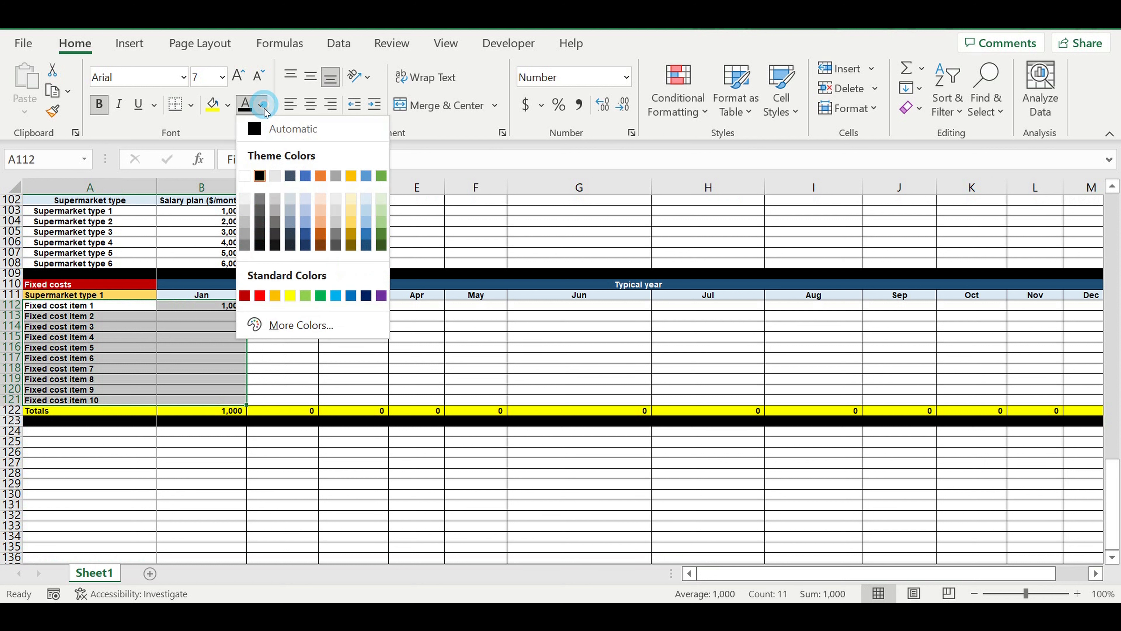
{"action": "left_click", "coordinate": [245, 176]}
{"action": "left_click", "coordinate": [232, 109]}
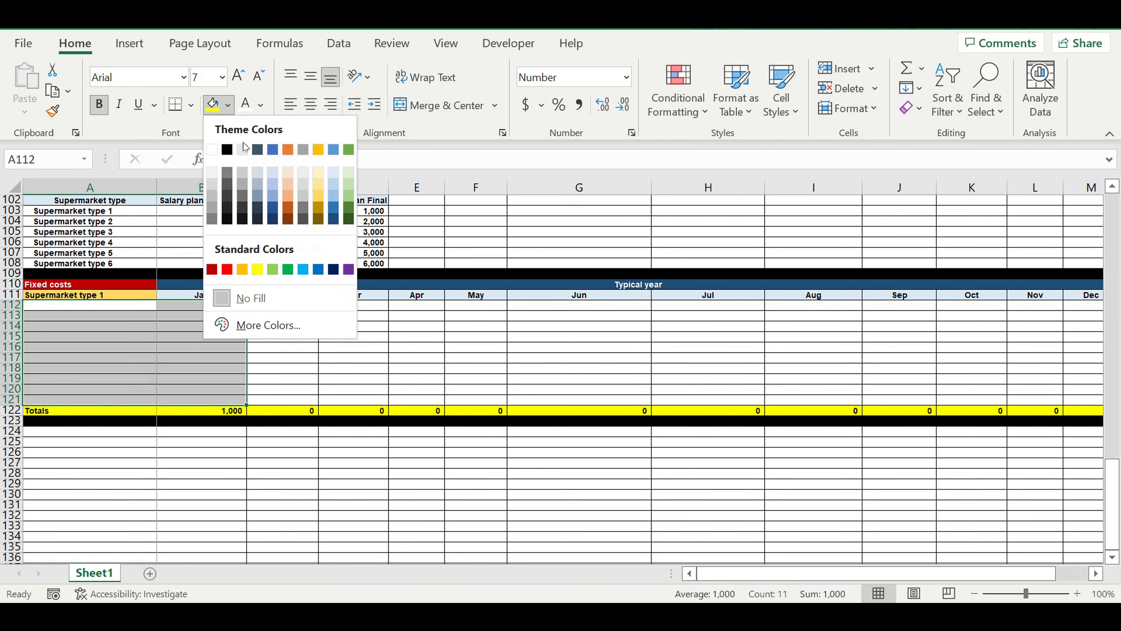
{"action": "left_click", "coordinate": [306, 263]}
{"action": "left_click", "coordinate": [347, 327]}
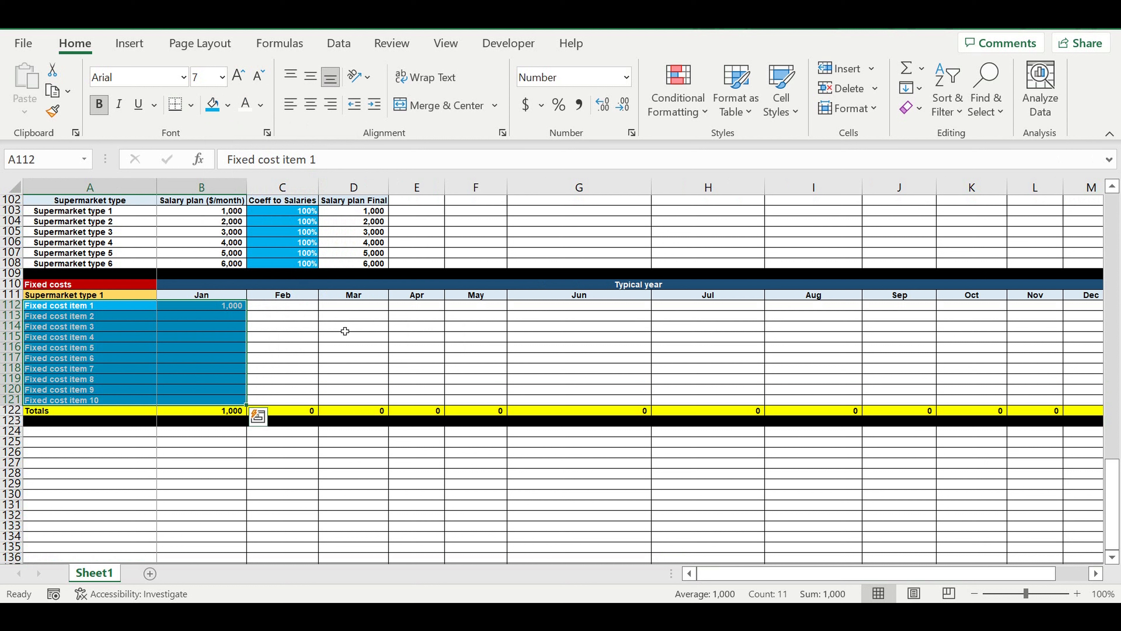
Fill the Jan value 1,000 from B112 down to Fixed cost item 10 in B121.
{"action": "left_click", "coordinate": [232, 307]}
{"action": "left_click_drag", "start_coordinate": [252, 315], "coordinate": [249, 400]}
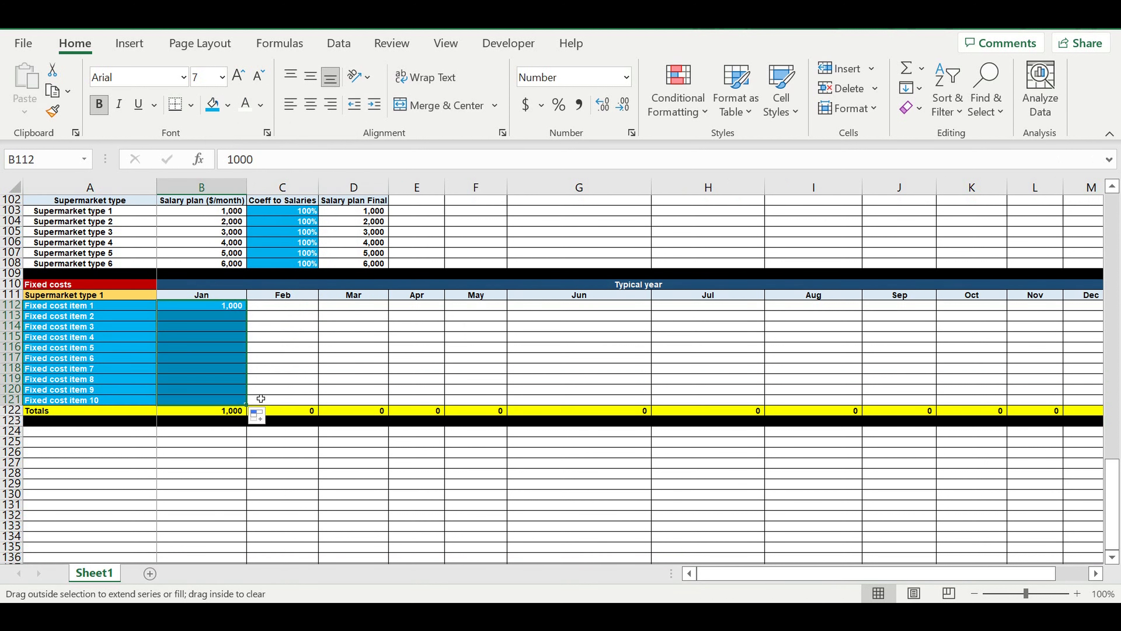
{"action": "left_click", "coordinate": [272, 355]}
{"action": "left_click_drag", "start_coordinate": [212, 305], "coordinate": [212, 369]}
{"action": "scroll", "coordinate": [307, 316], "scroll_direction": "up", "scroll_amount": 3}
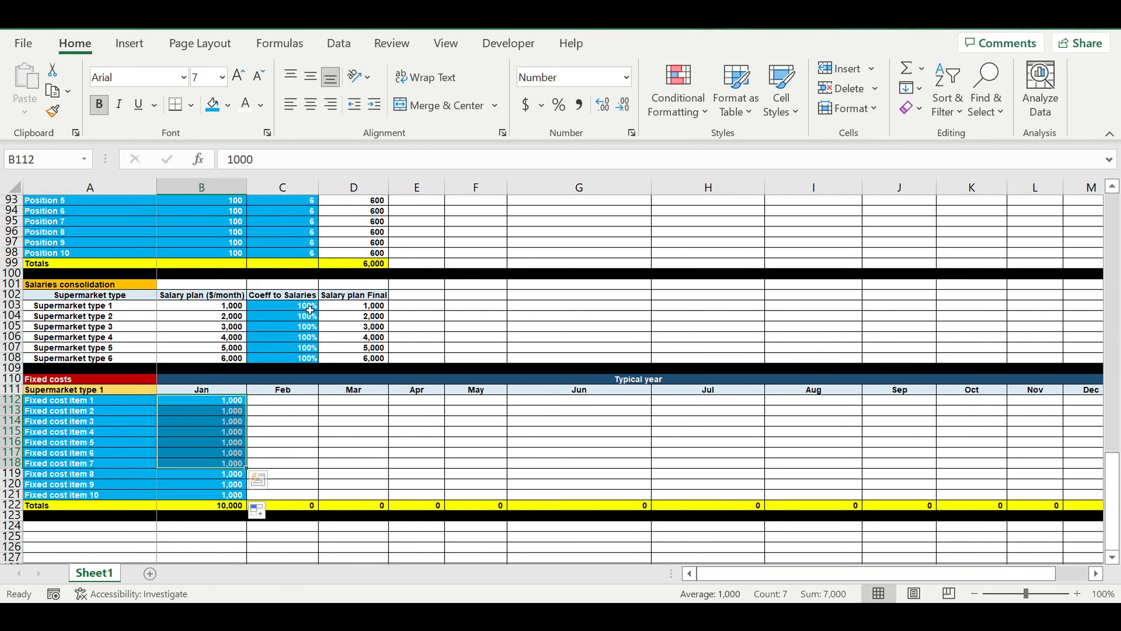
{"action": "left_click_drag", "start_coordinate": [289, 305], "coordinate": [291, 359]}
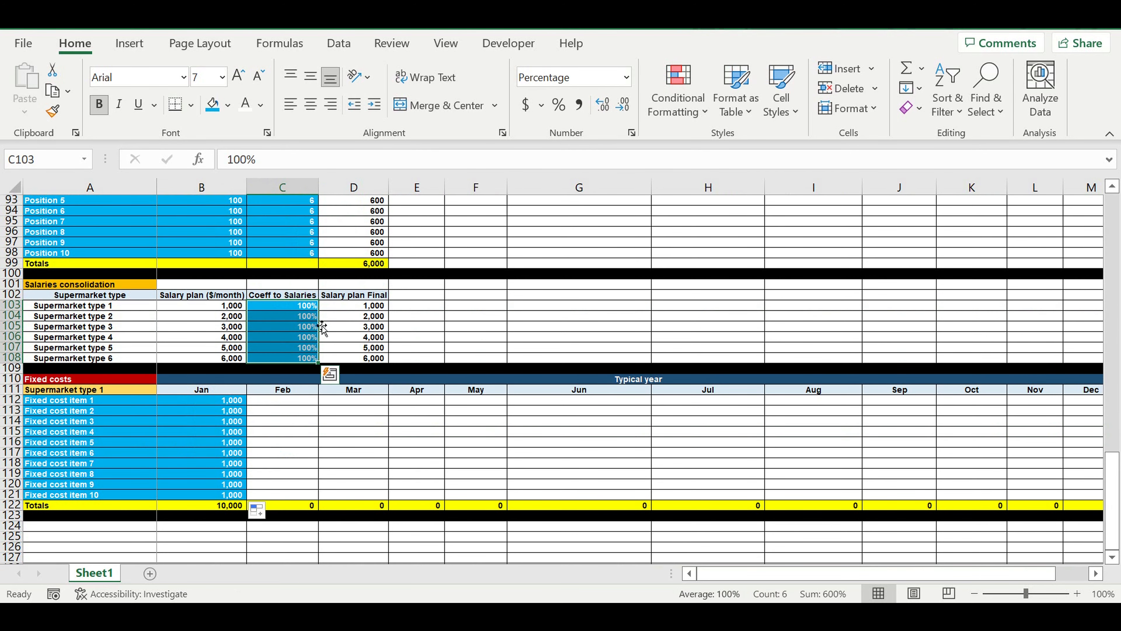
{"action": "scroll", "coordinate": [273, 309], "scroll_direction": "up", "scroll_amount": 3}
{"action": "left_click_drag", "start_coordinate": [228, 254], "coordinate": [292, 348]}
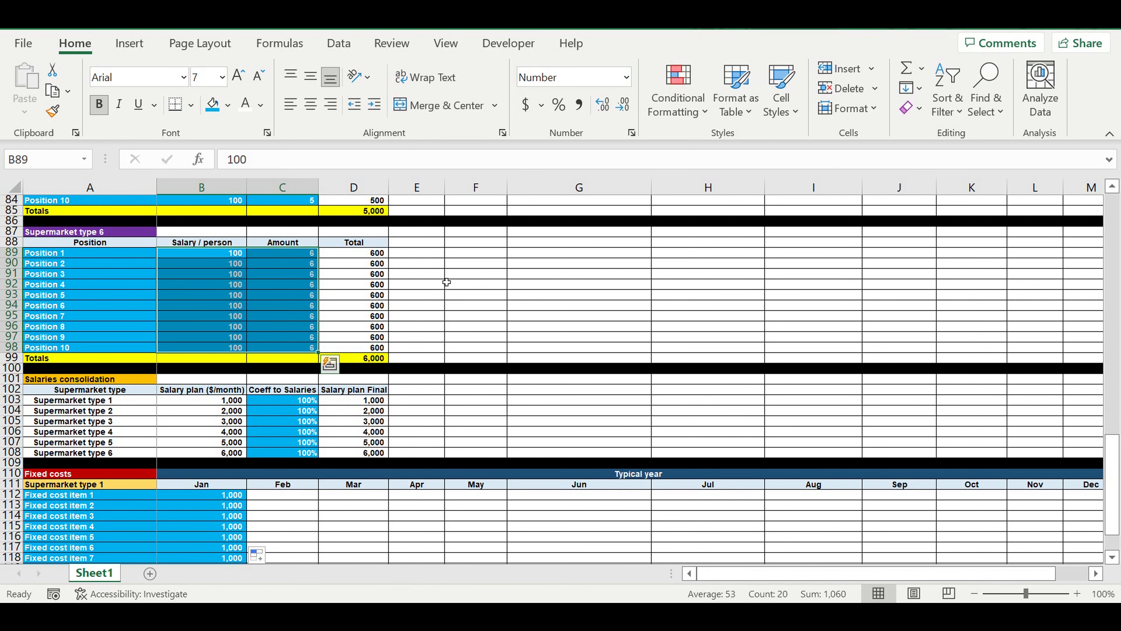
{"action": "scroll", "coordinate": [485, 287], "scroll_direction": "down", "scroll_amount": 4}
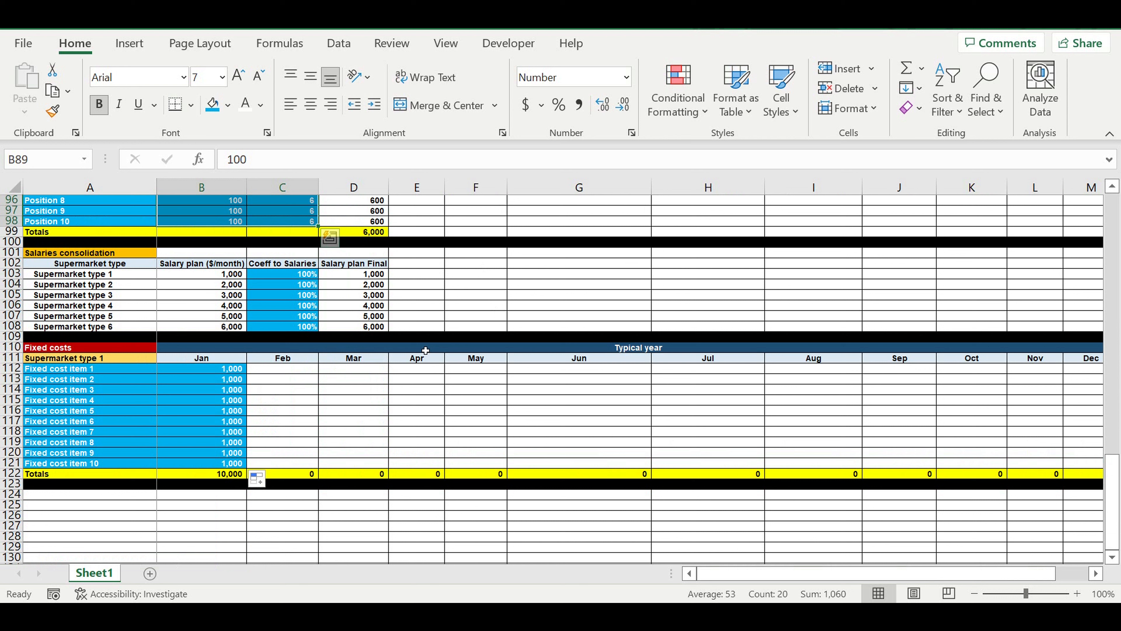
Fill the Jan values of all ten fixed cost items across to the Dec column.
{"action": "left_click", "coordinate": [339, 380]}
{"action": "left_click_drag", "start_coordinate": [215, 373], "coordinate": [777, 429]}
{"action": "left_click", "coordinate": [832, 411]}
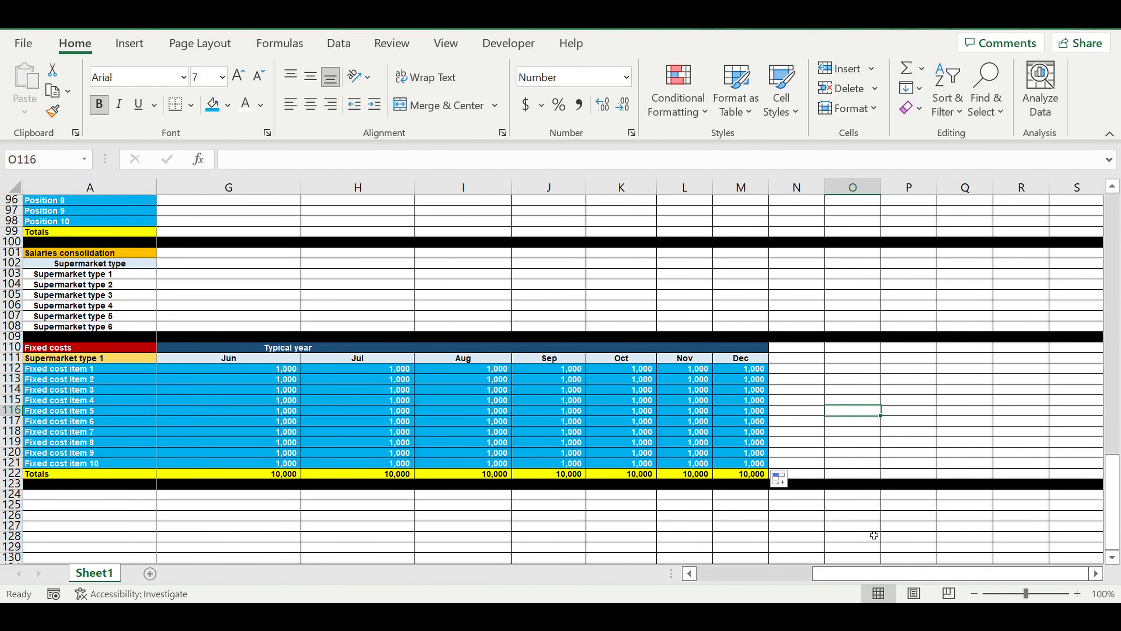
{"action": "left_click_drag", "start_coordinate": [856, 573], "coordinate": [662, 553]}
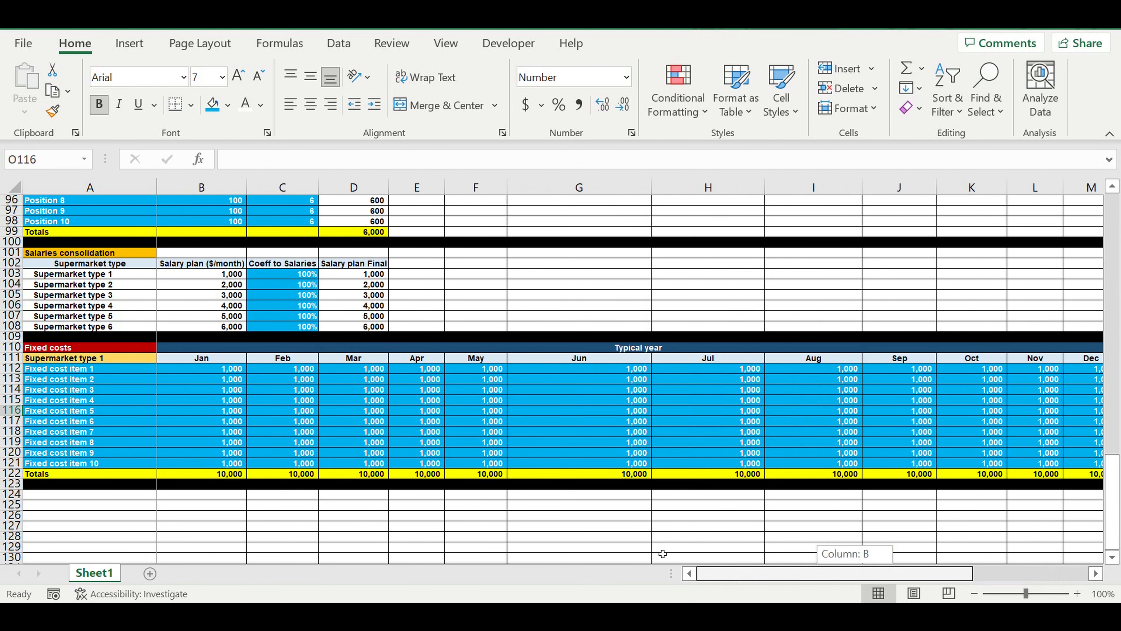
{"action": "left_click", "coordinate": [458, 525]}
Copy the whole Supermarket type 1 fixed costs block, rows 110 to 123, and paste it below at A124 and A138.
{"action": "scroll", "coordinate": [217, 414], "scroll_direction": "down", "scroll_amount": 2}
{"action": "left_click_drag", "start_coordinate": [12, 284], "coordinate": [23, 417]}
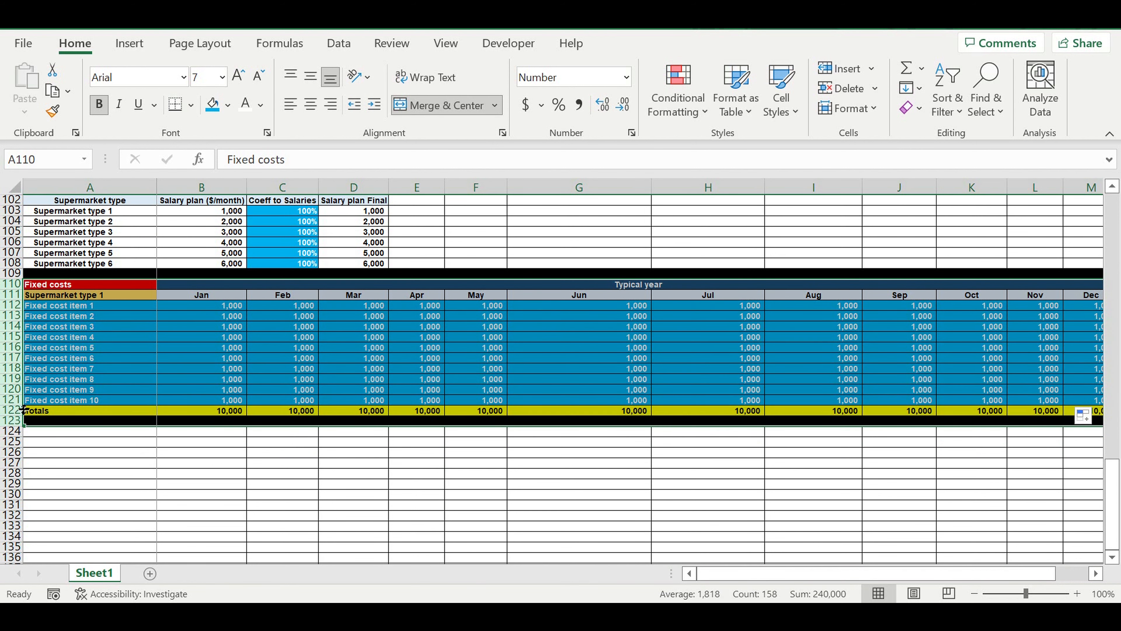
{"action": "key", "text": "ctrl+c"}
{"action": "left_click", "coordinate": [64, 431]}
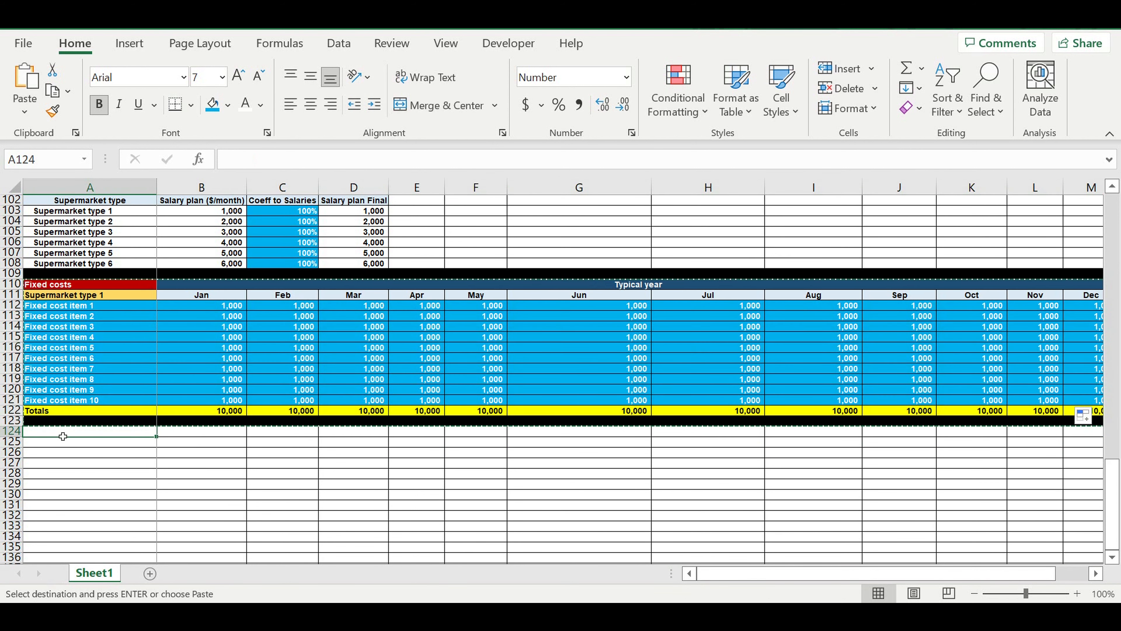
{"action": "key", "text": "ctrl+v"}
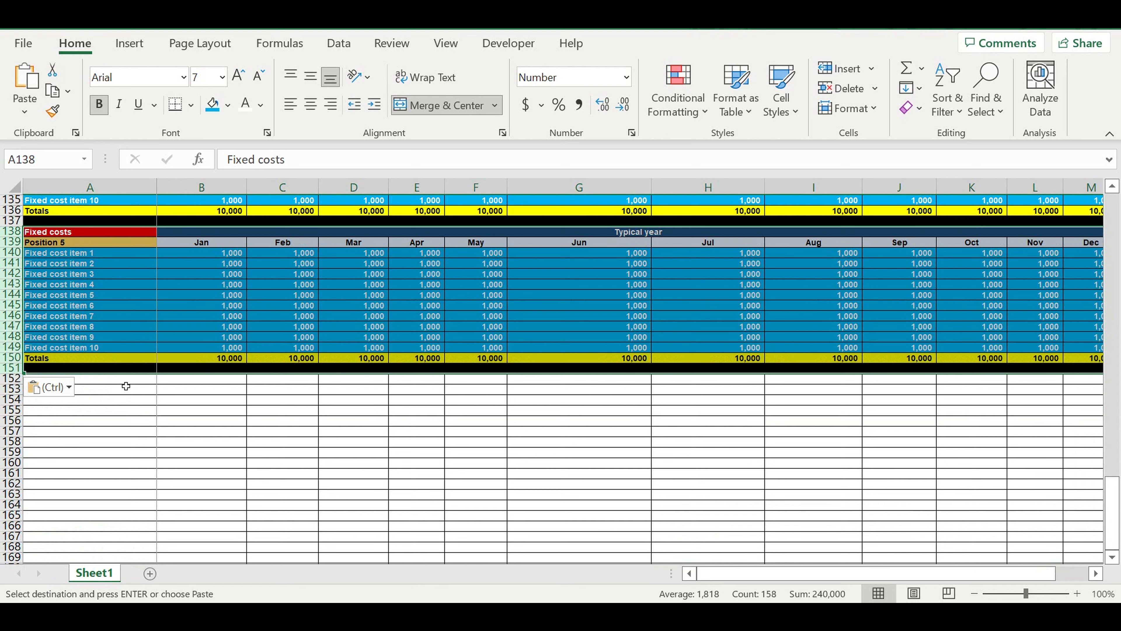
Paste three more copies of the fixed costs block below, starting at A152, A166 and A180.
{"action": "left_click", "coordinate": [125, 380]}
{"action": "key", "text": "ctrl+v"}
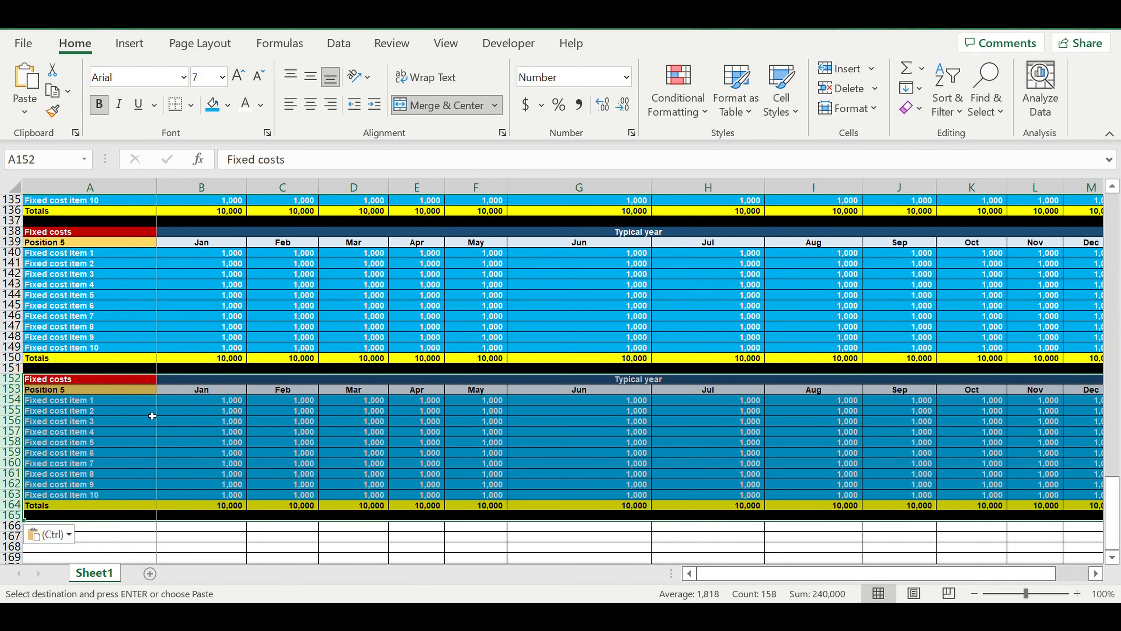
{"action": "scroll", "coordinate": [146, 411], "scroll_direction": "down", "scroll_amount": 4}
{"action": "left_click", "coordinate": [131, 400]}
{"action": "key", "text": "ctrl+v"}
{"action": "scroll", "coordinate": [142, 421], "scroll_direction": "down", "scroll_amount": 4}
{"action": "left_click", "coordinate": [141, 422]}
{"action": "key", "text": "ctrl+v"}
{"action": "left_click", "coordinate": [144, 452]}
Link the second fixed costs block's heading in A125 to Supermarket type 2 with the formula =A10.
{"action": "scroll", "coordinate": [160, 368], "scroll_direction": "up", "scroll_amount": 19}
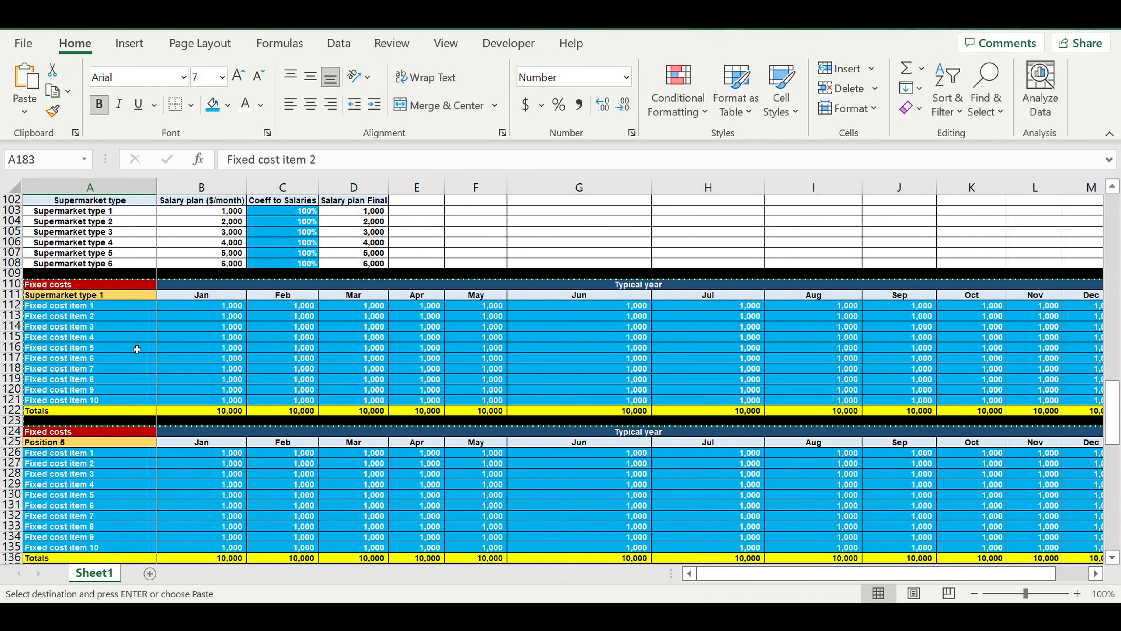
{"action": "left_click", "coordinate": [83, 443]}
{"action": "type", "text": "="}
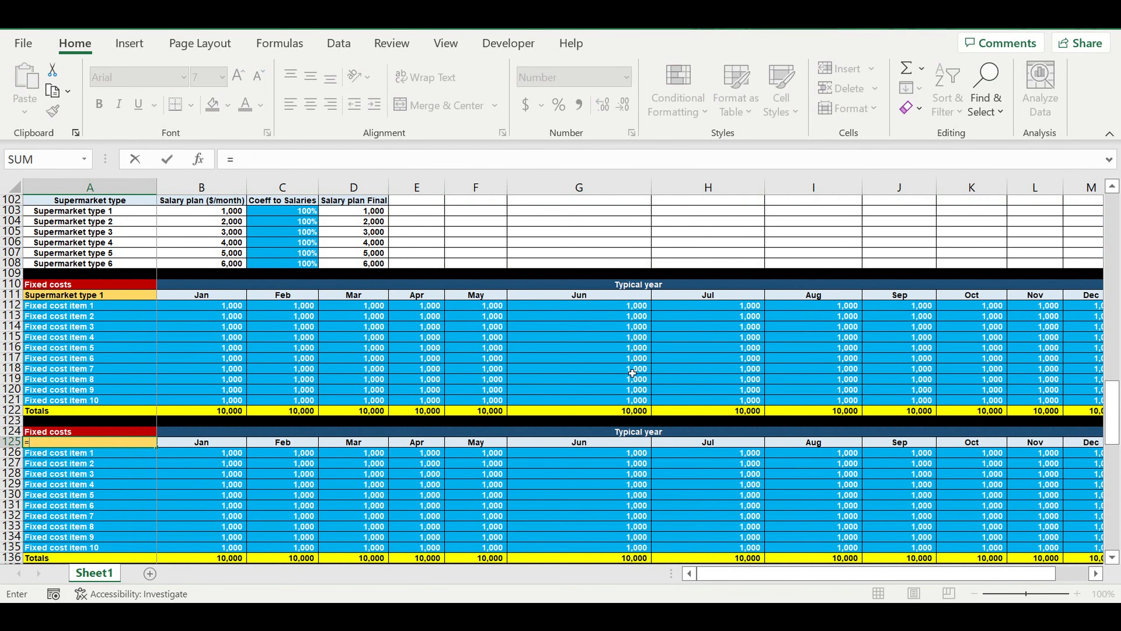
{"action": "left_click_drag", "start_coordinate": [1117, 418], "coordinate": [1116, 221]}
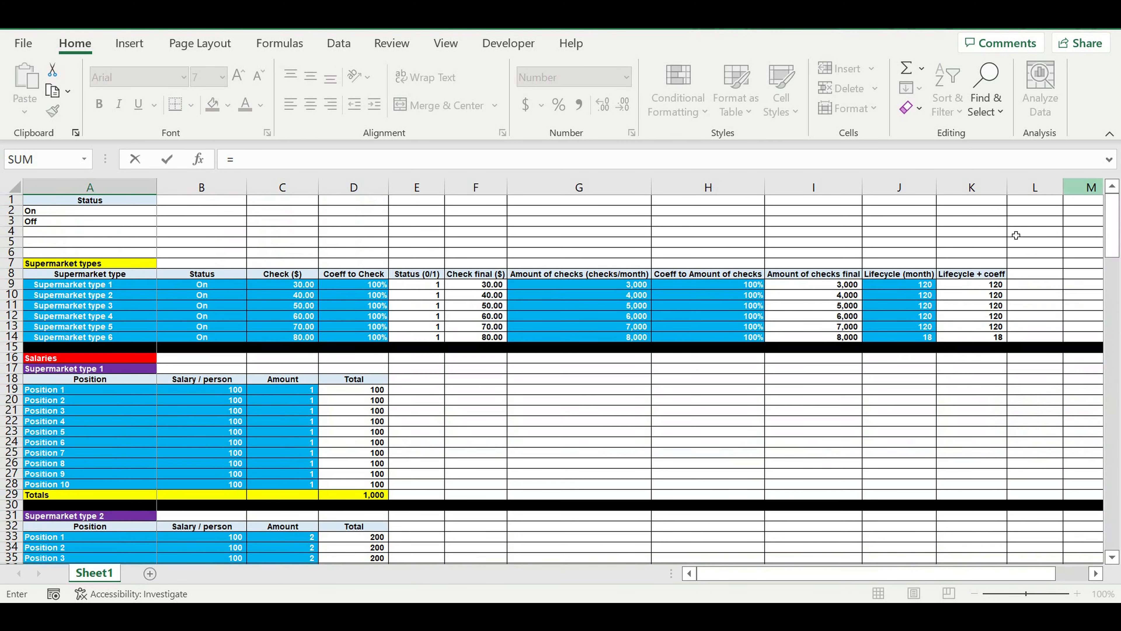
{"action": "left_click", "coordinate": [96, 297]}
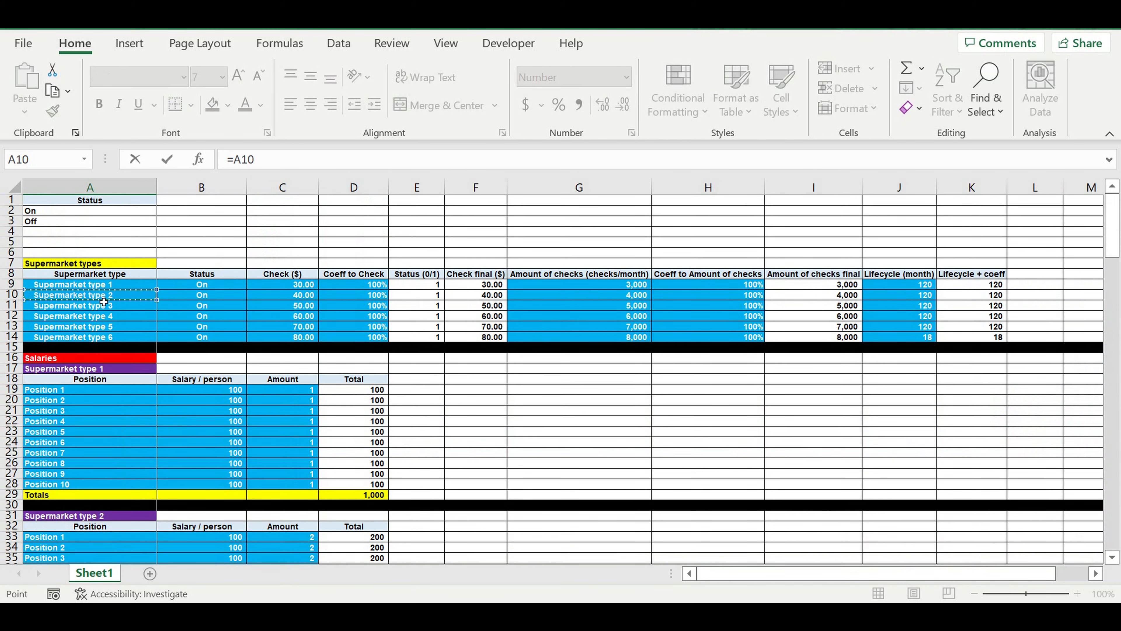
{"action": "key", "text": "Return"}
Link the block headings in A153 and A167 to Supermarket type 4 and Supermarket type 5 in the supermarket types table.
{"action": "scroll", "coordinate": [196, 445], "scroll_direction": "down", "scroll_amount": 3}
{"action": "type", "text": "="}
{"action": "left_click_drag", "start_coordinate": [1112, 409], "coordinate": [1112, 221]}
{"action": "left_click", "coordinate": [96, 327]}
{"action": "key", "text": "Return"}
{"action": "scroll", "coordinate": [178, 467], "scroll_direction": "down", "scroll_amount": 1}
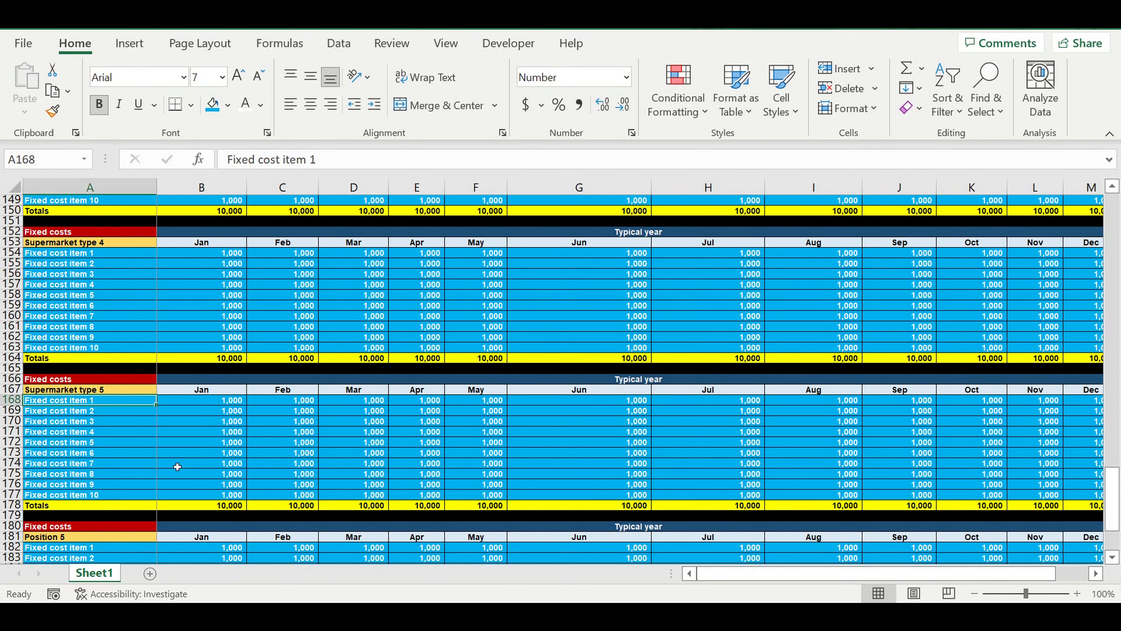
Try to link the last fixed costs block's heading in A181 to Supermarket type 6 in A14.
{"action": "left_click", "coordinate": [92, 537]}
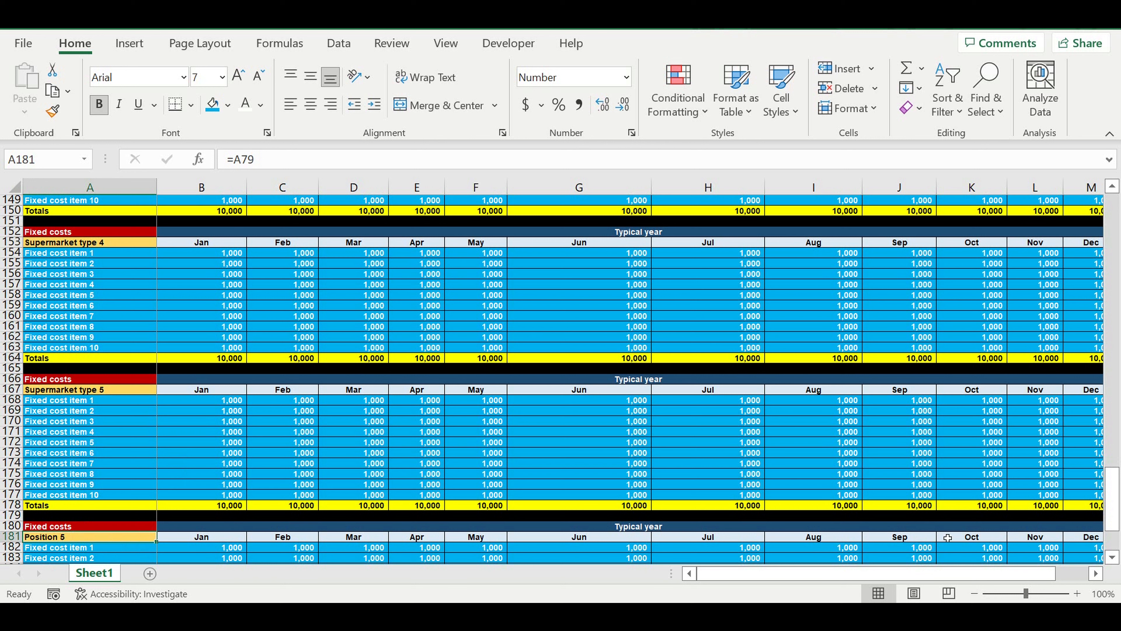
{"action": "left_click_drag", "start_coordinate": [1112, 499], "coordinate": [1112, 225]}
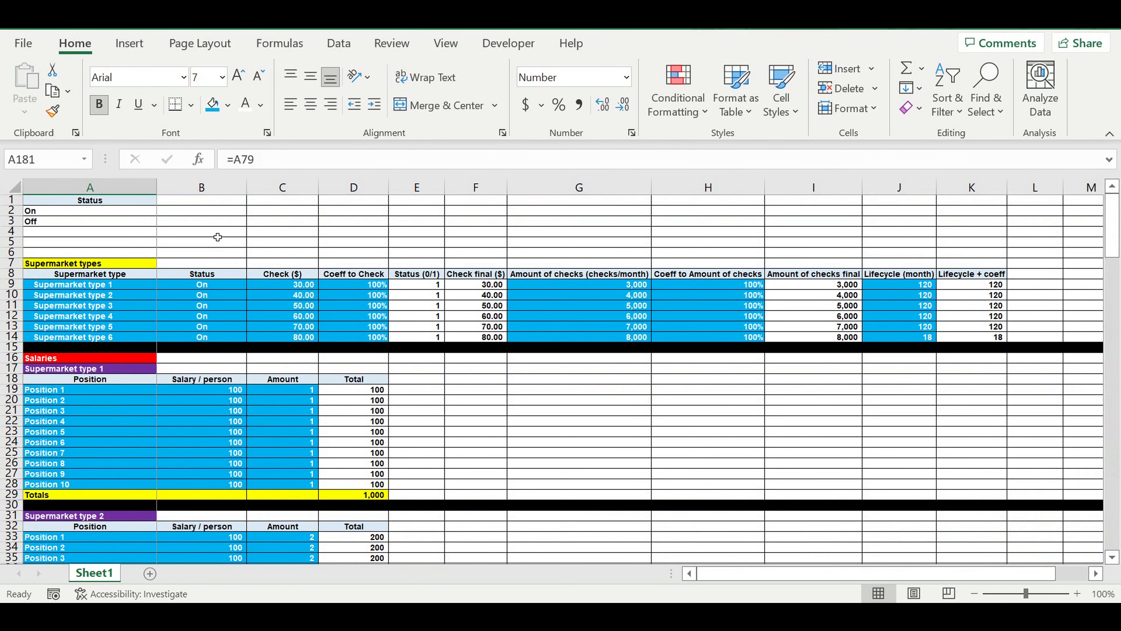
{"action": "left_click", "coordinate": [100, 339]}
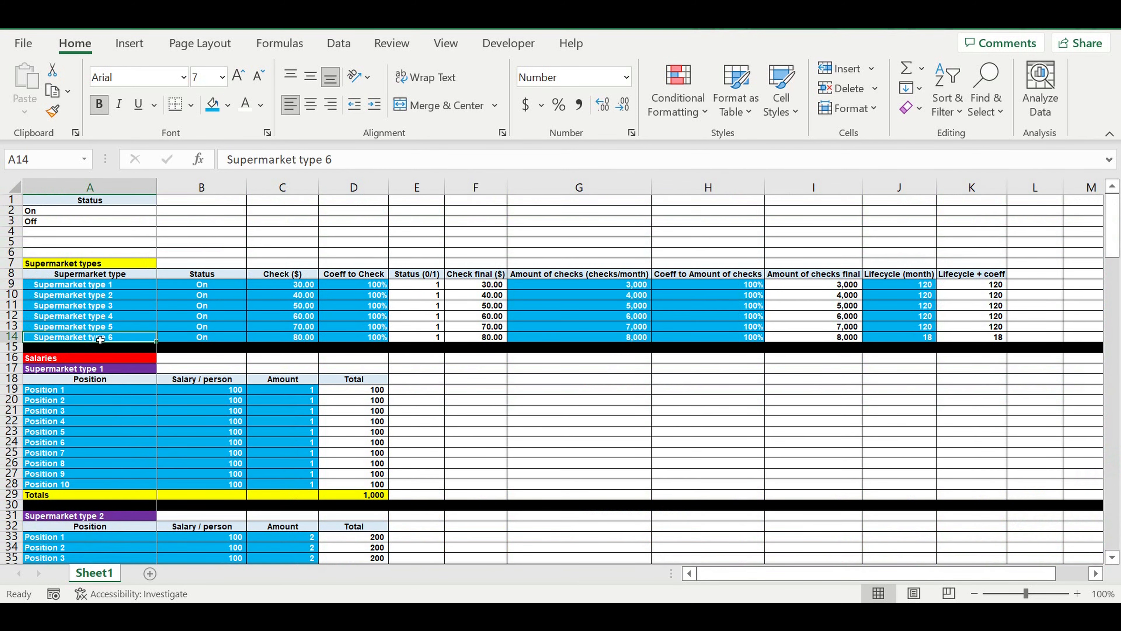
{"action": "left_click", "coordinate": [103, 347]}
Set the Jan value of Fixed cost item 1 for Supermarket type 2 (B126) to 2000.
{"action": "scroll", "coordinate": [484, 424], "scroll_direction": "down", "scroll_amount": 20}
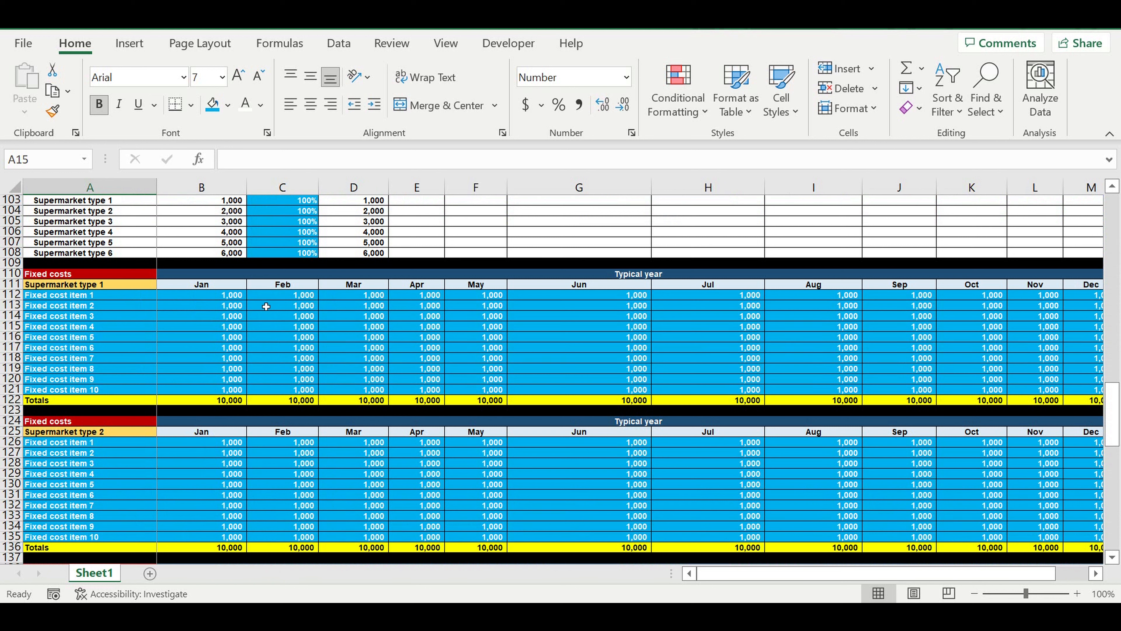
{"action": "left_click", "coordinate": [222, 442]}
{"action": "type", "text": "2000"}
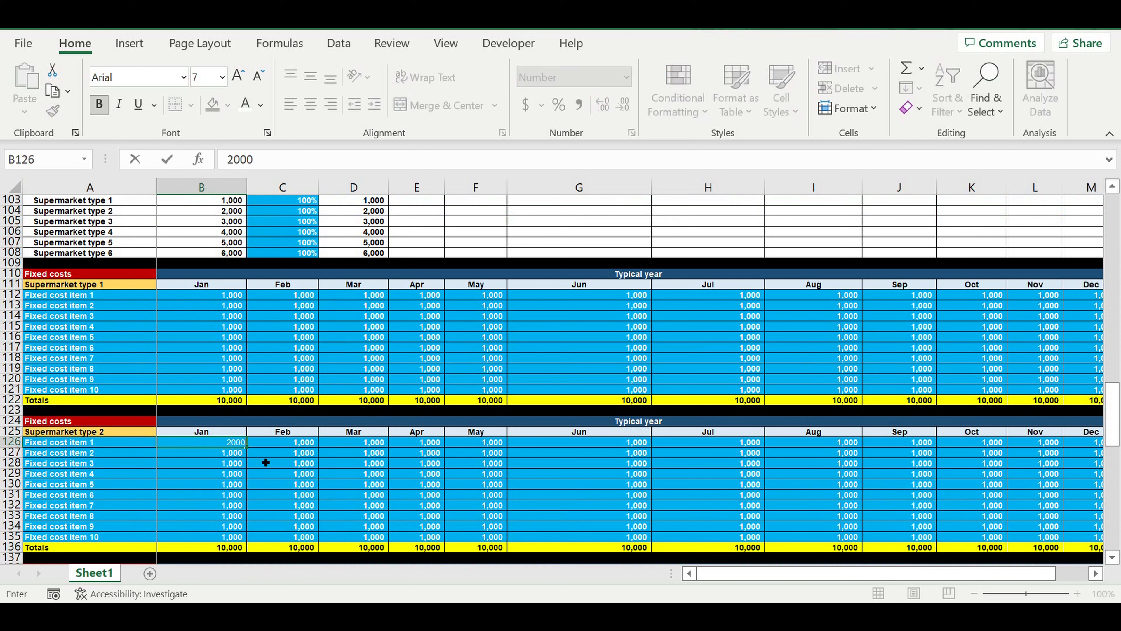
{"action": "key", "text": "Return"}
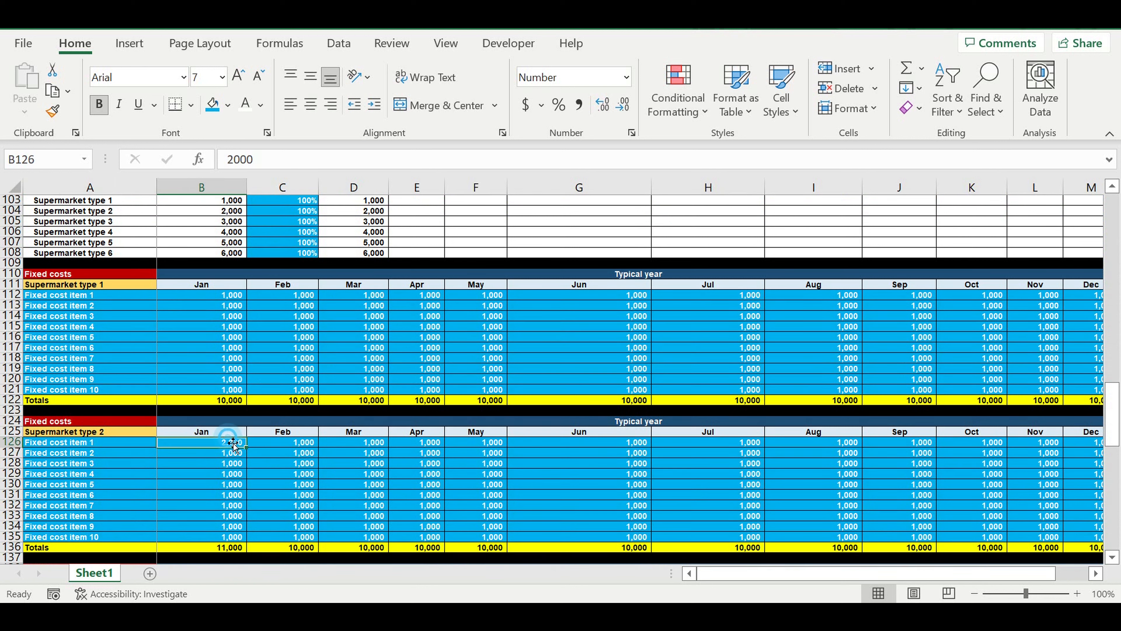
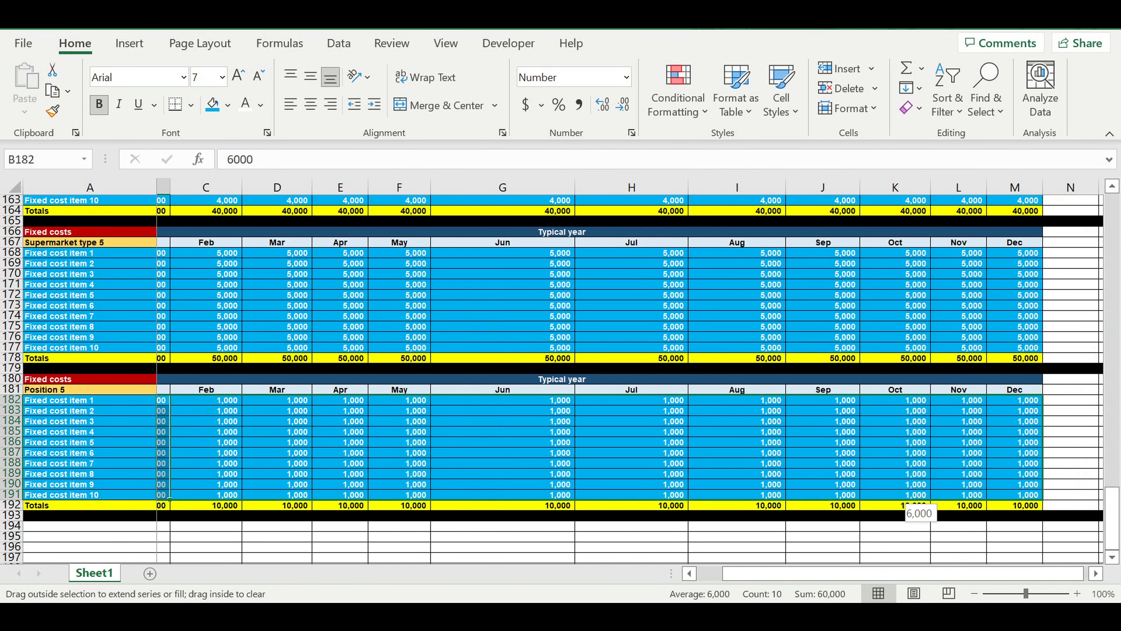
Copy the last fixed costs block's two header rows, 180 and 181, into the empty rows starting at A194.
{"action": "left_click", "coordinate": [530, 421]}
{"action": "left_click_drag", "start_coordinate": [865, 573], "coordinate": [816, 573]}
{"action": "left_click_drag", "start_coordinate": [139, 381], "coordinate": [222, 387]}
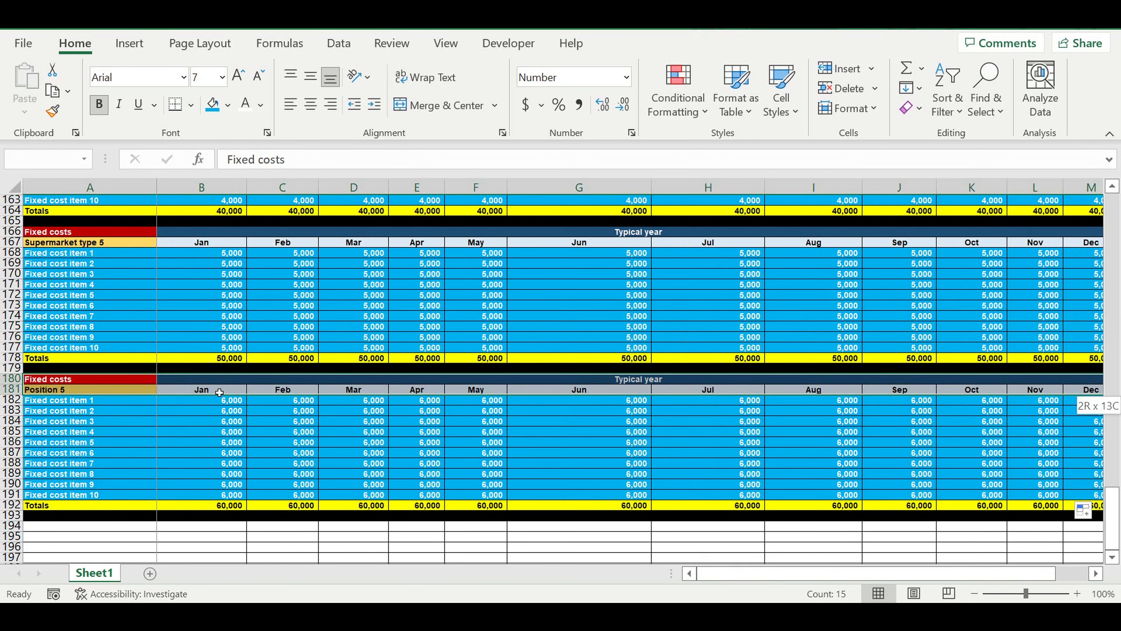
{"action": "key", "text": "ctrl+c"}
{"action": "left_click", "coordinate": [90, 525]}
{"action": "key", "text": "ctrl+v"}
{"action": "left_click", "coordinate": [90, 526]}
Title the new block "Fixed costs consolidation" in A194 and label A195 "Supermarket type".
{"action": "left_click", "coordinate": [308, 161]}
{"action": "type", "text": "consolidation"}
{"action": "key", "text": "Return"}
{"action": "scroll", "coordinate": [311, 215], "scroll_direction": "down", "scroll_amount": 4}
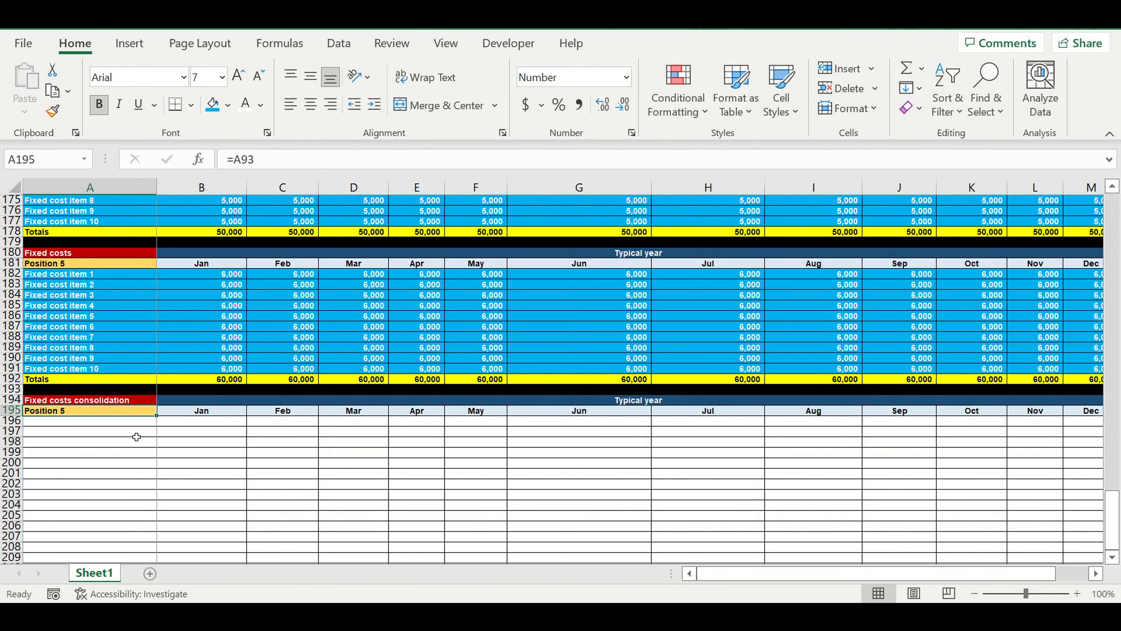
{"action": "type", "text": "Super"}
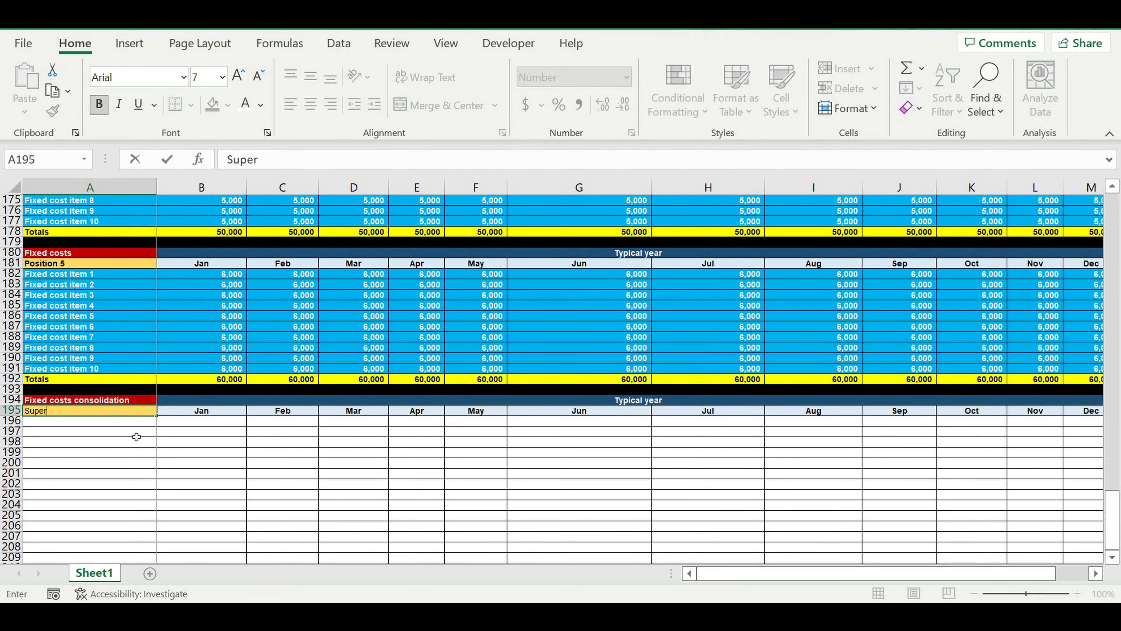
{"action": "type", "text": "market type"}
{"action": "key", "text": "Return"}
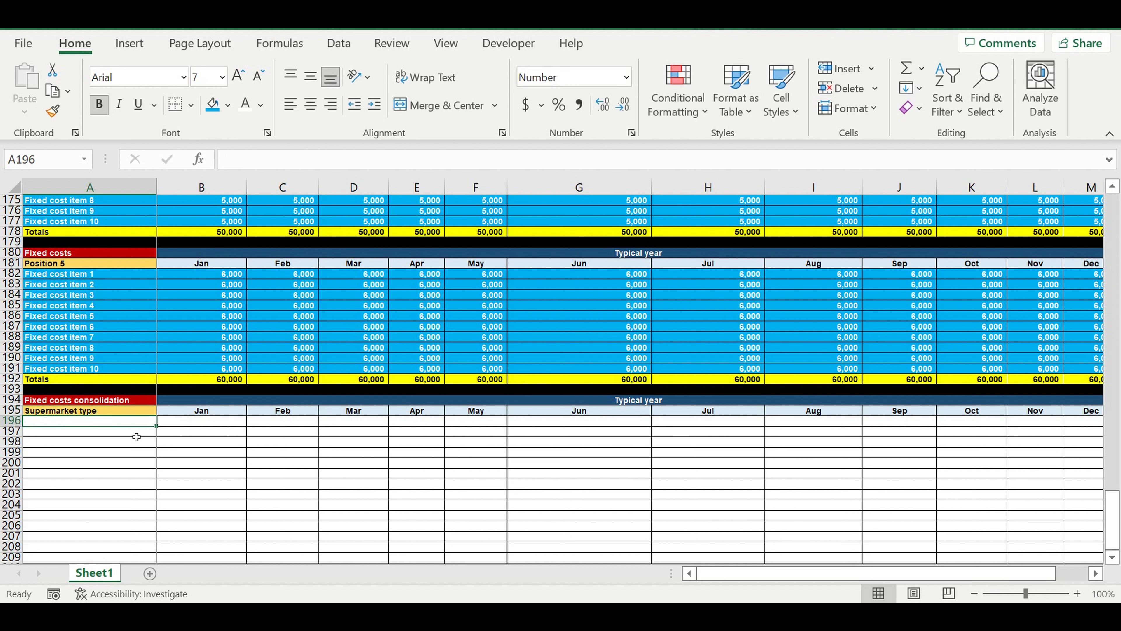
Fill the consolidation title in A194 with bright red, and clear the orange fill and centre the text in A195.
{"action": "left_click", "coordinate": [107, 400]}
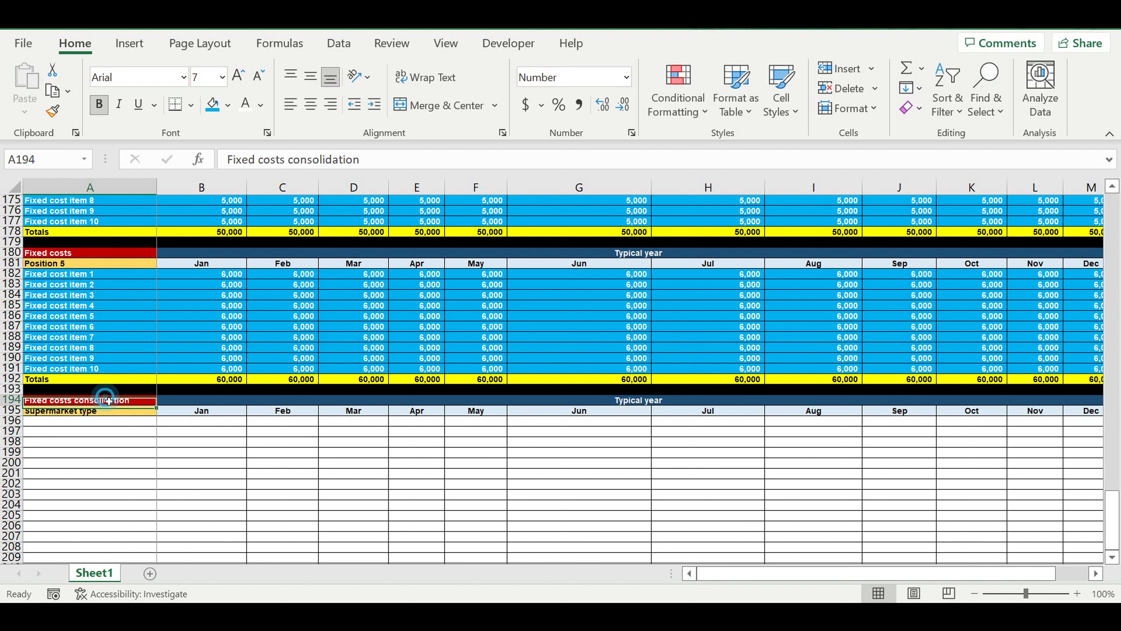
{"action": "left_click", "coordinate": [228, 105]}
{"action": "left_click", "coordinate": [227, 270]}
{"action": "left_click", "coordinate": [107, 411]}
{"action": "left_click", "coordinate": [228, 105]}
{"action": "left_click", "coordinate": [333, 172]}
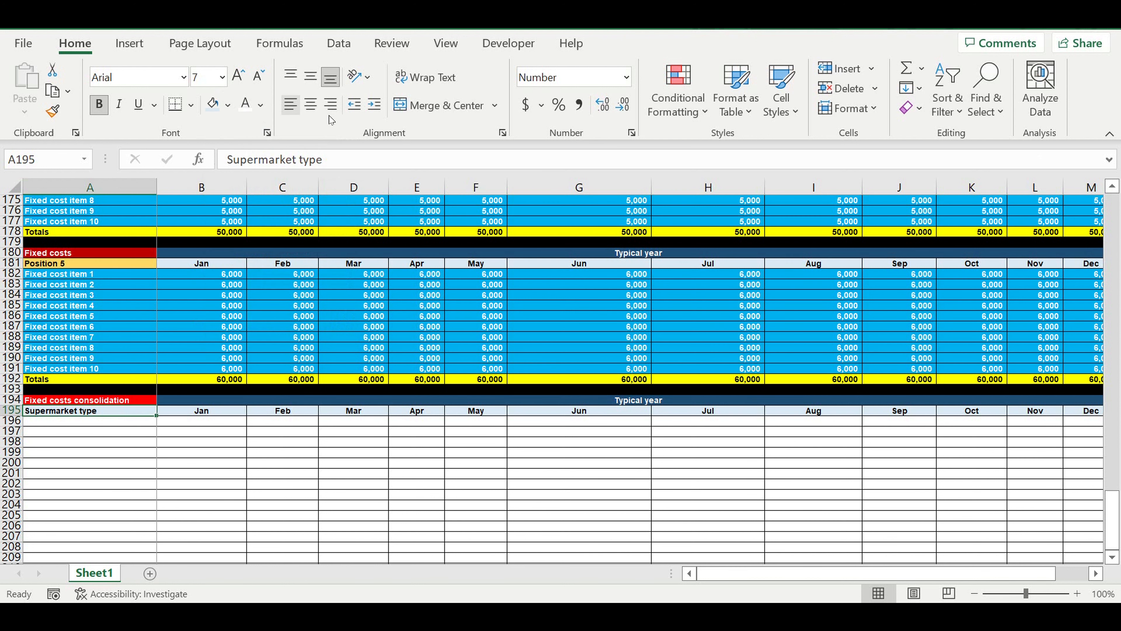
{"action": "left_click", "coordinate": [310, 105]}
{"action": "left_click", "coordinate": [223, 443]}
List the six supermarket types in A196:A201 by linking A196 with =A9 and filling the formula down.
{"action": "left_click", "coordinate": [123, 421]}
{"action": "type", "text": "="}
{"action": "left_click_drag", "start_coordinate": [1112, 515], "coordinate": [1111, 384]}
{"action": "left_click", "coordinate": [114, 400]}
{"action": "key", "text": "Return"}
{"action": "scroll", "coordinate": [256, 405], "scroll_direction": "down", "scroll_amount": 5}
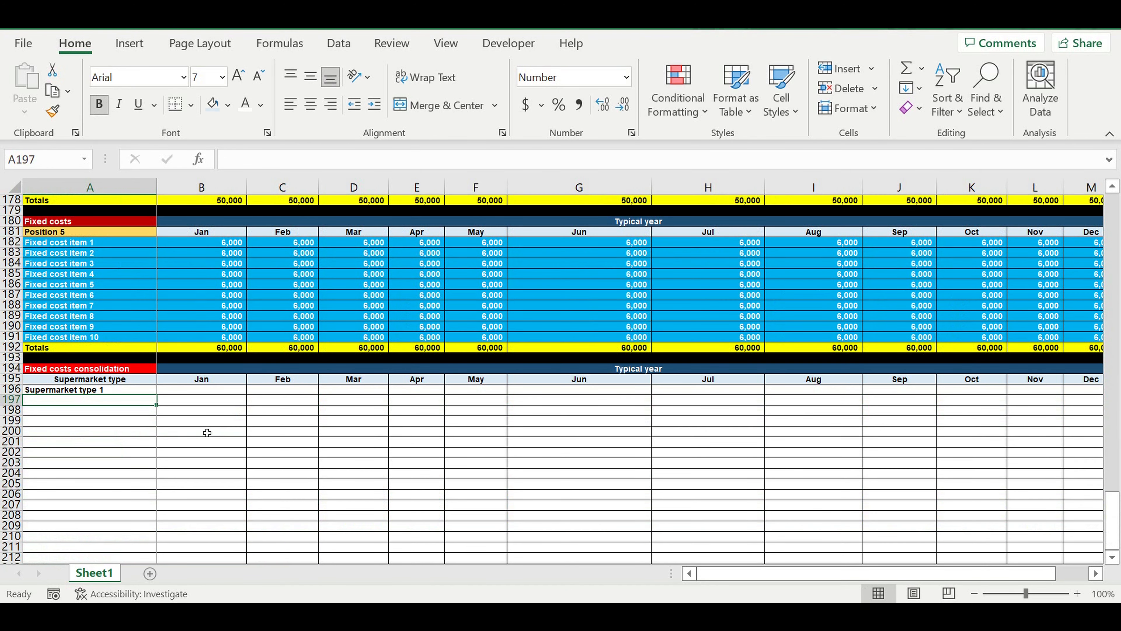
{"action": "left_click", "coordinate": [131, 392]}
{"action": "left_click_drag", "start_coordinate": [157, 404], "coordinate": [168, 448]}
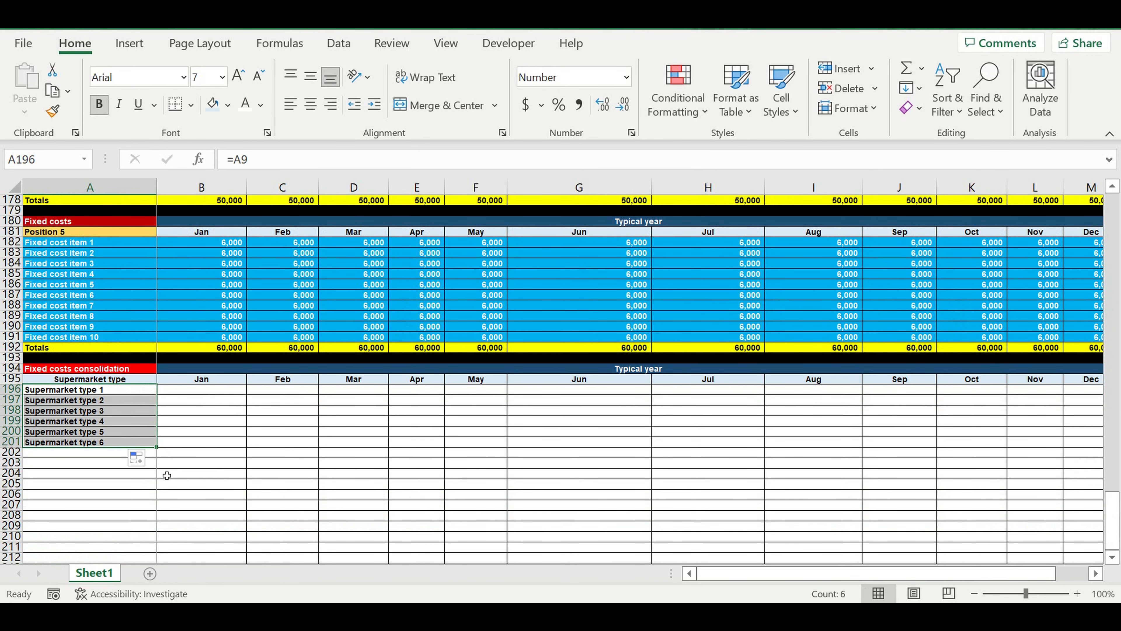
Fill the whole of row 202 black as a separator below the consolidation block.
{"action": "left_click", "coordinate": [11, 451]}
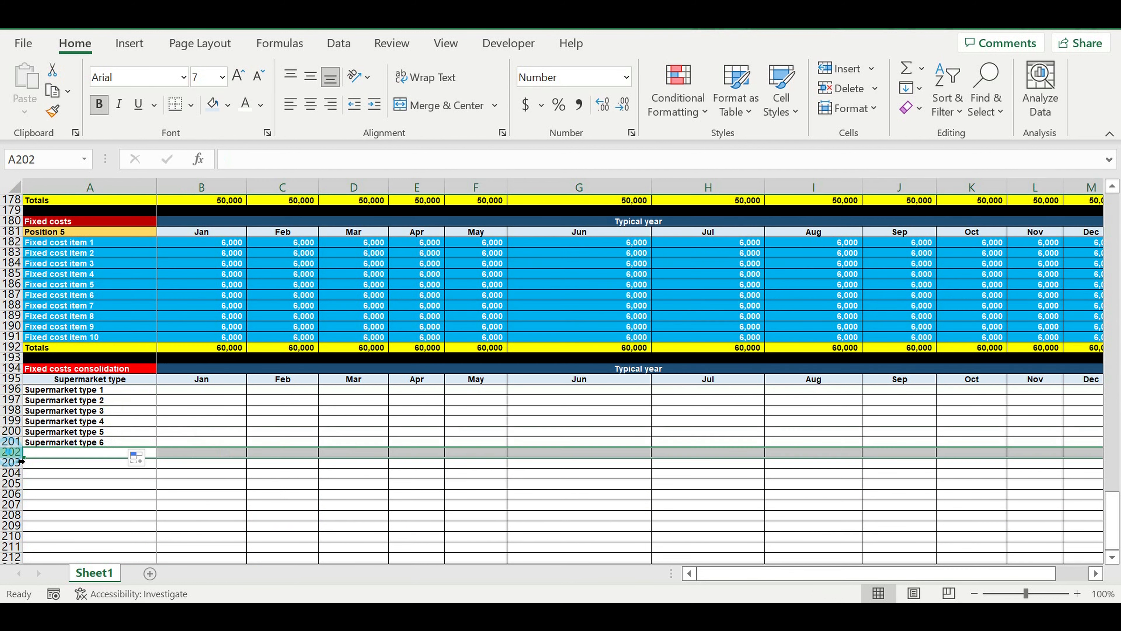
{"action": "left_click", "coordinate": [228, 105]}
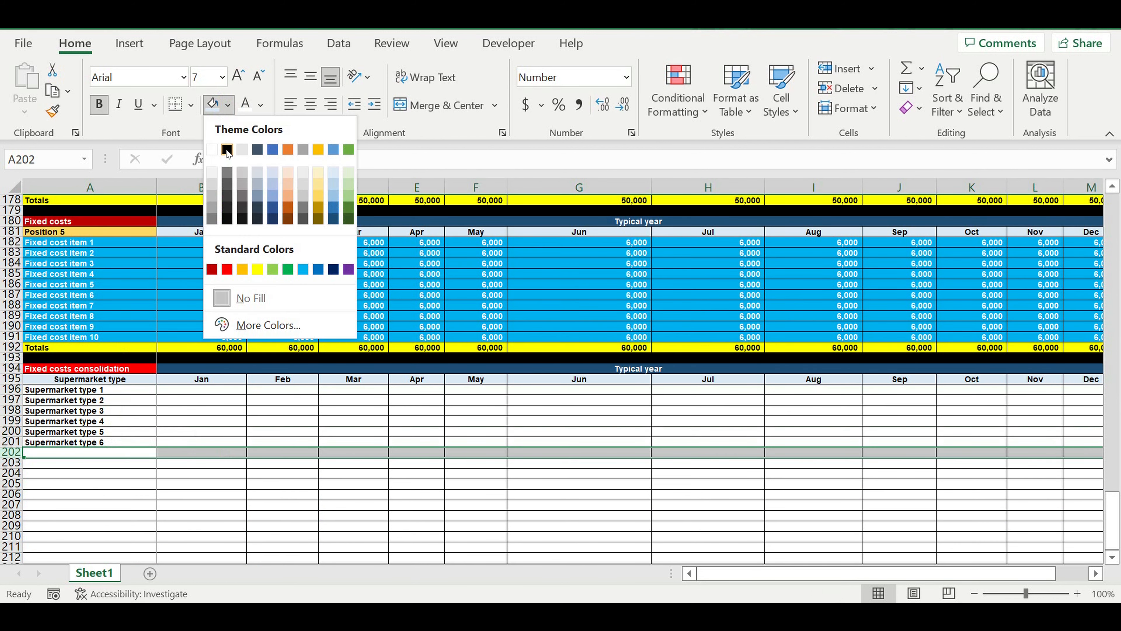
{"action": "left_click", "coordinate": [227, 151]}
{"action": "left_click", "coordinate": [104, 474]}
Indent the supermarket type names in A196:A201 by one level.
{"action": "left_click_drag", "start_coordinate": [103, 391], "coordinate": [107, 442]}
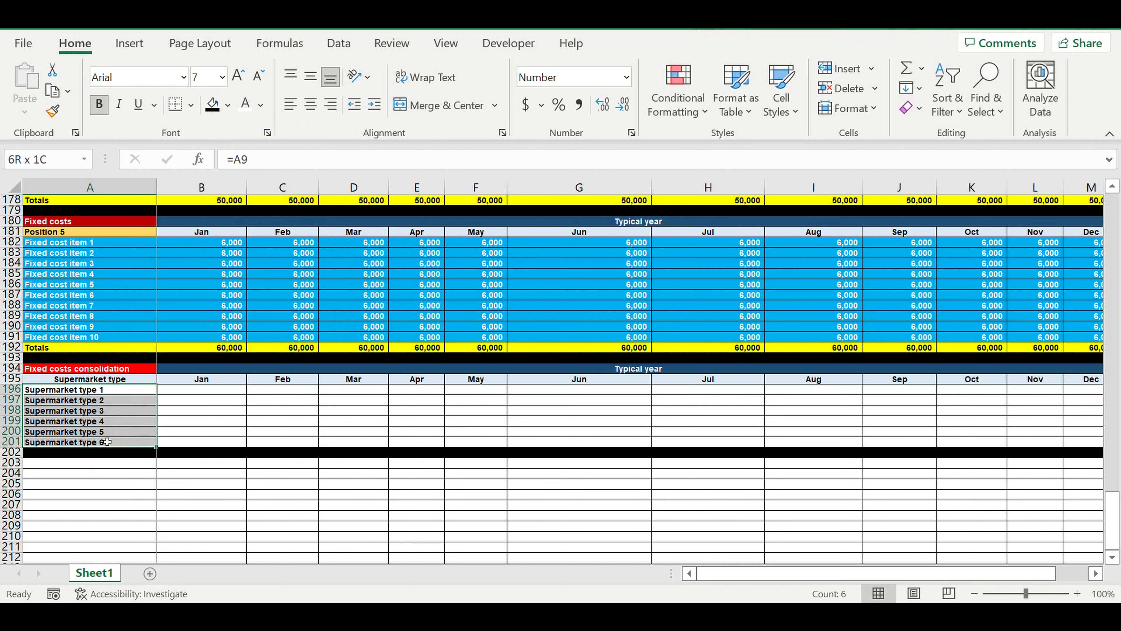
{"action": "left_click", "coordinate": [374, 105]}
{"action": "left_click", "coordinate": [267, 407]}
Link the Jan fixed costs of Supermarket types 1 and 2 in B196 and B197 to their block totals in B122 and B136.
{"action": "left_click", "coordinate": [204, 388]}
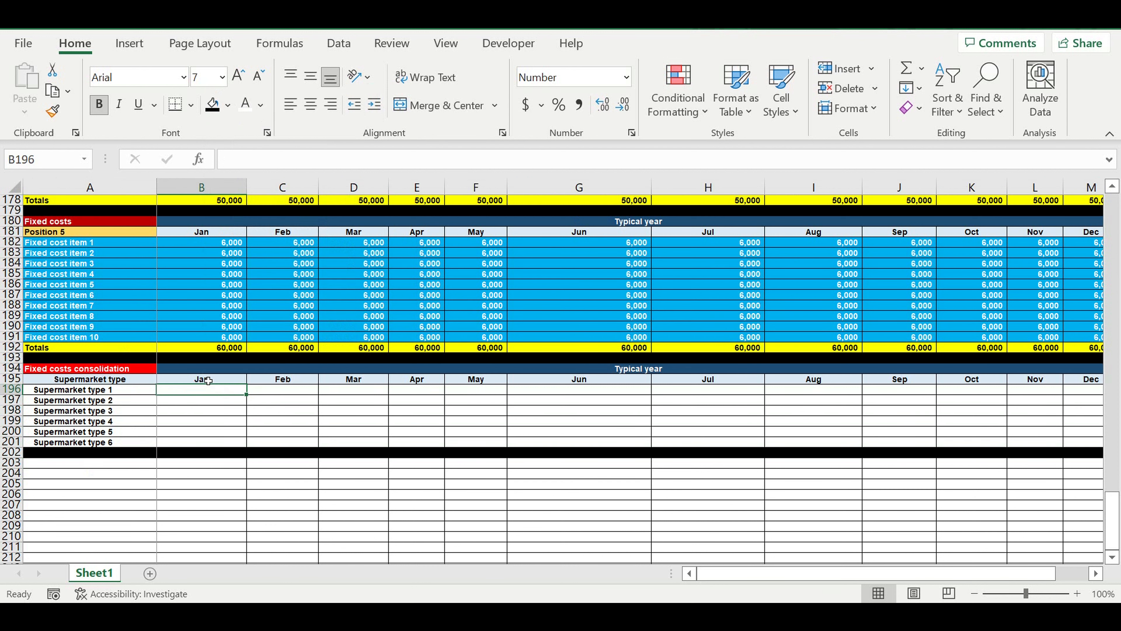
{"action": "type", "text": "="}
{"action": "scroll", "coordinate": [304, 388], "scroll_direction": "up", "scroll_amount": 13}
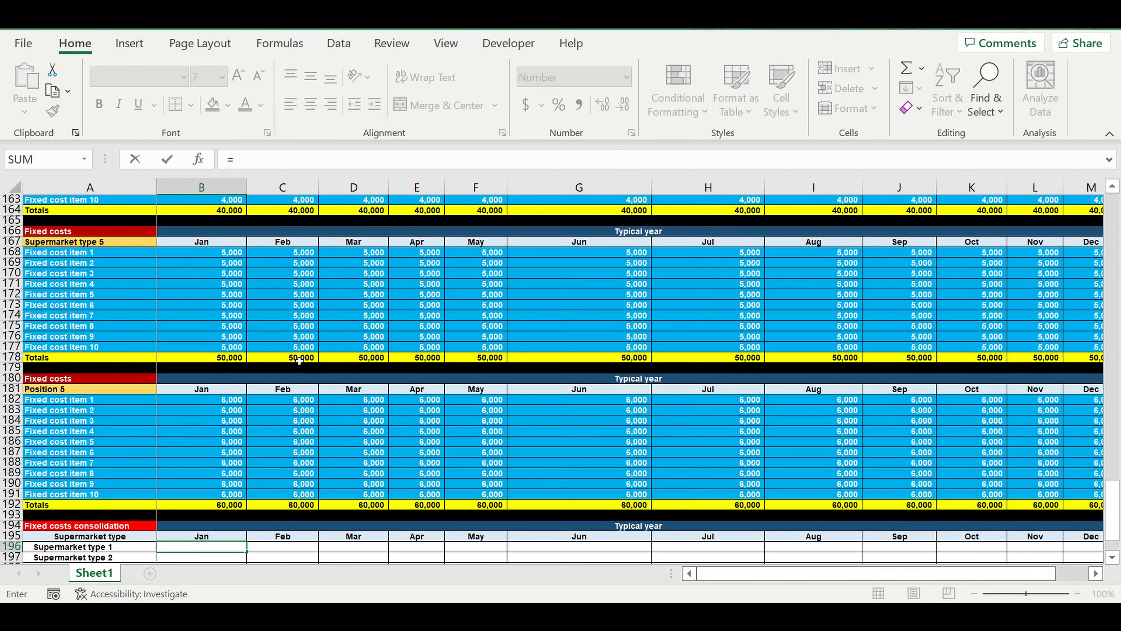
{"action": "scroll", "coordinate": [299, 359], "scroll_direction": "up", "scroll_amount": 6}
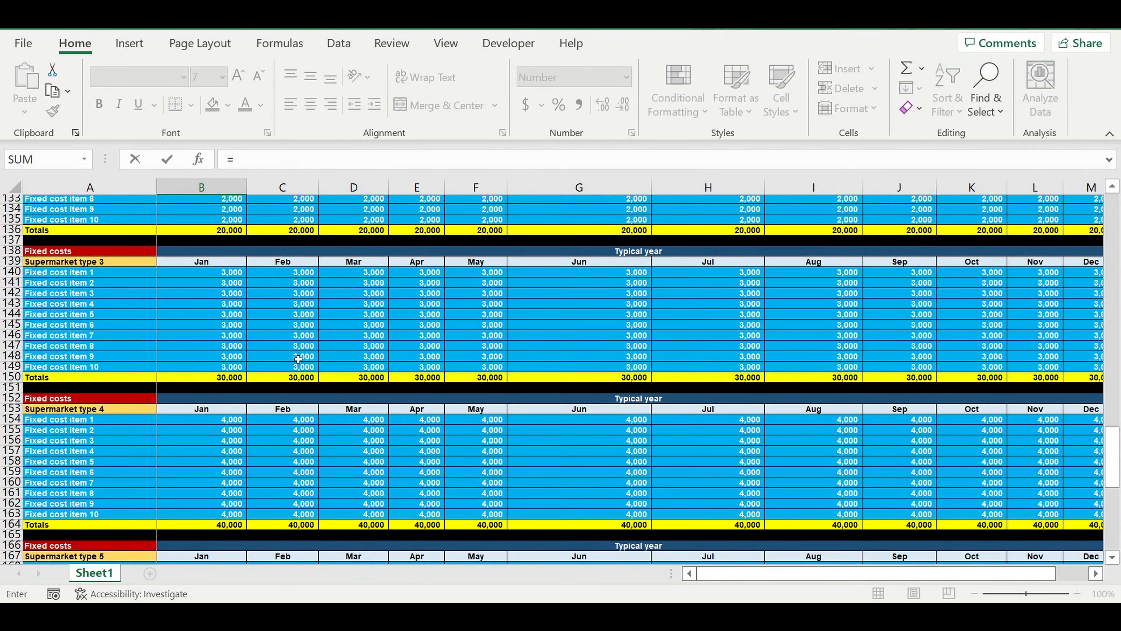
{"action": "scroll", "coordinate": [297, 358], "scroll_direction": "up", "scroll_amount": 2}
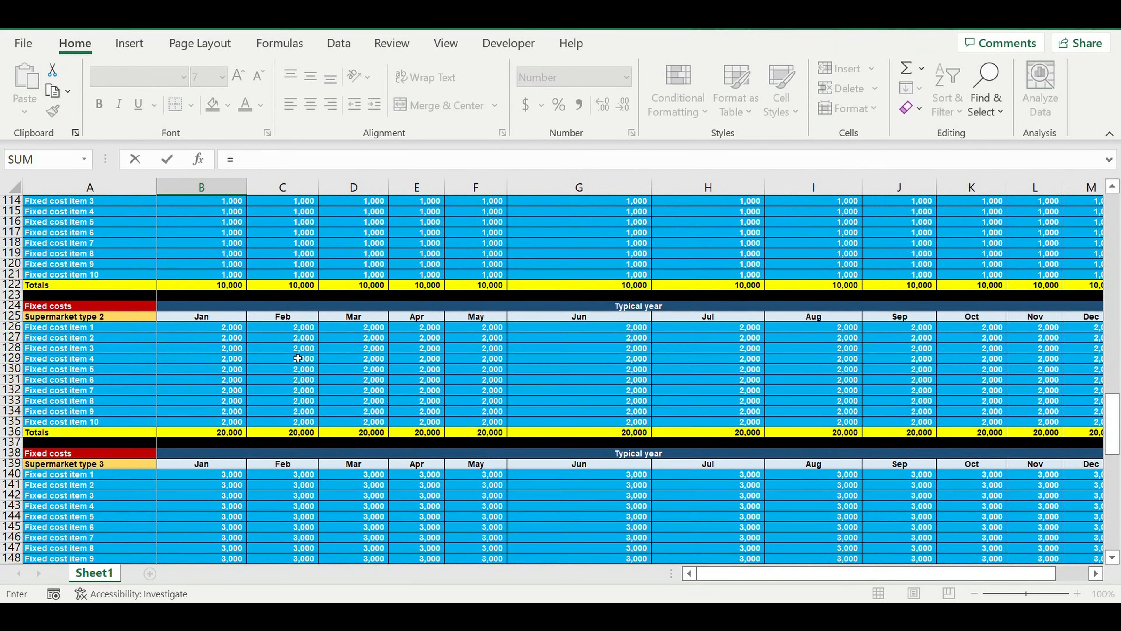
{"action": "left_click", "coordinate": [208, 430]}
{"action": "key", "text": "Return"}
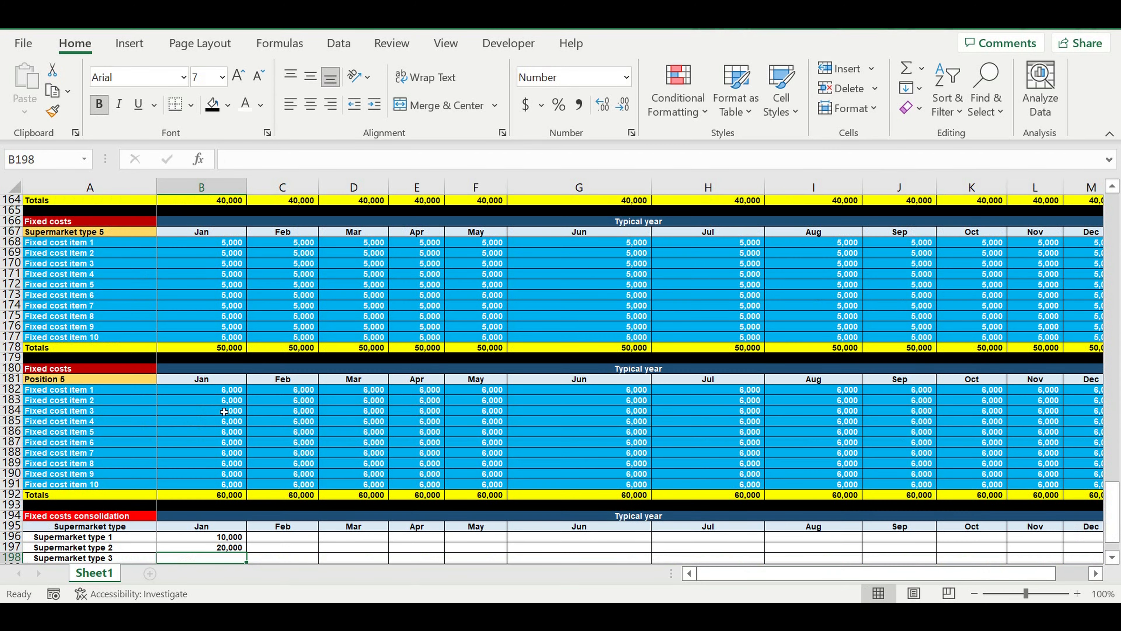
Link the Jan fixed costs of Supermarket types 3 and 4 in B198 and B199 to the totals in B150 and B164.
{"action": "type", "text": "="}
{"action": "scroll", "coordinate": [267, 424], "scroll_direction": "up", "scroll_amount": 4}
{"action": "scroll", "coordinate": [267, 417], "scroll_direction": "up", "scroll_amount": 5}
{"action": "left_click", "coordinate": [211, 340]}
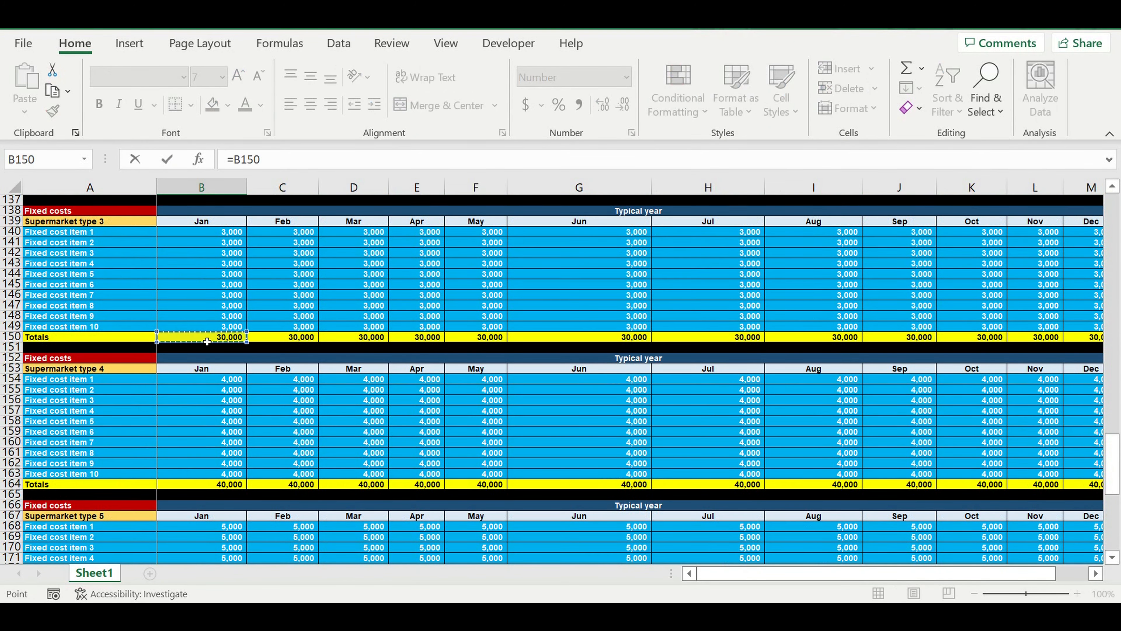
{"action": "key", "text": "Return"}
{"action": "type", "text": "="}
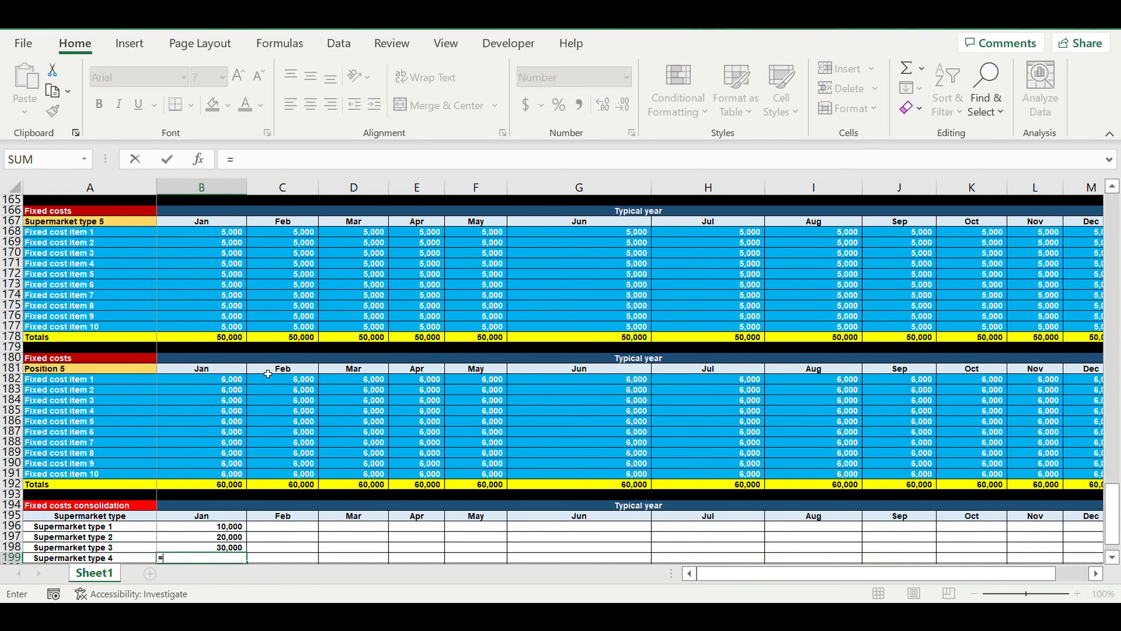
{"action": "scroll", "coordinate": [268, 374], "scroll_direction": "up", "scroll_amount": 4}
{"action": "left_click", "coordinate": [222, 317]}
{"action": "key", "text": "Return"}
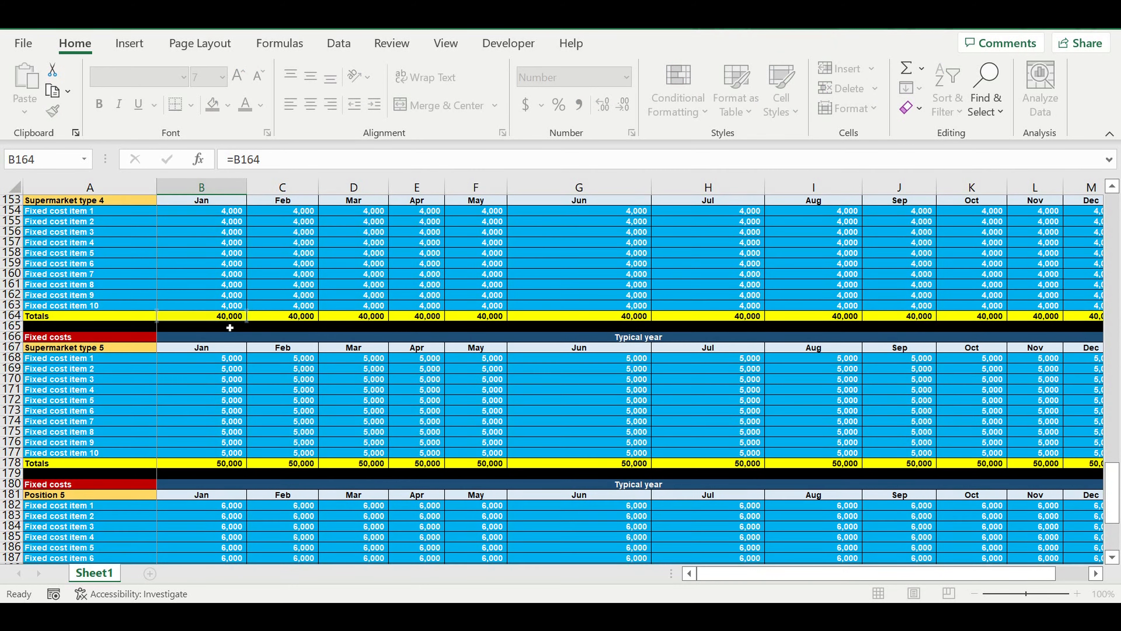
Link the Jan fixed costs of Supermarket types 5 and 6 in B200 and B201 to the totals in B178 and B192.
{"action": "type", "text": "="}
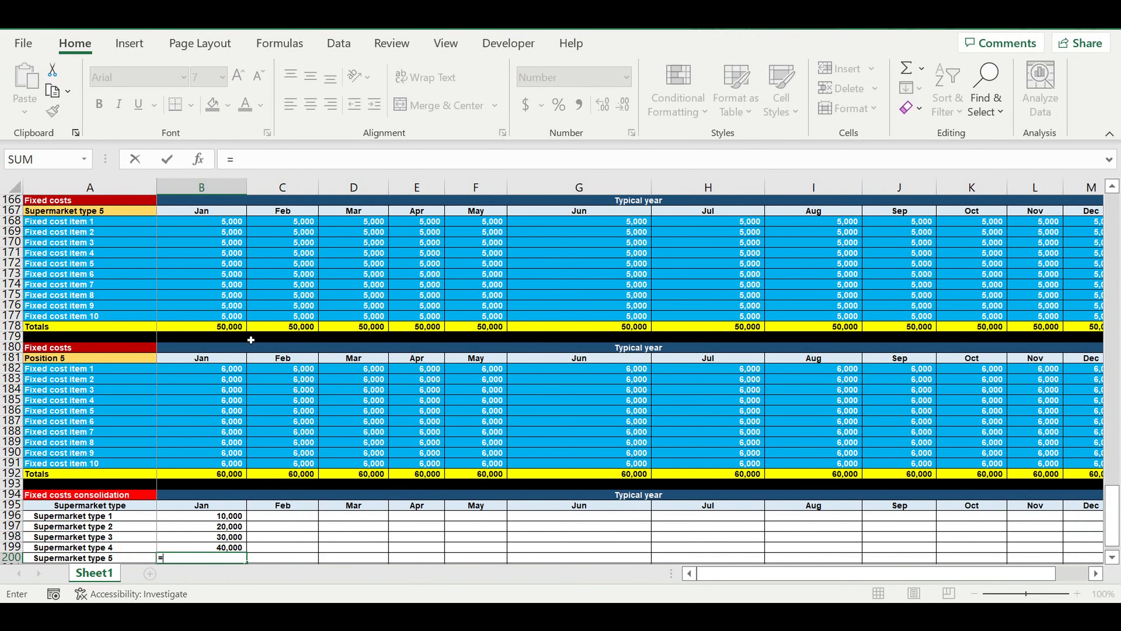
{"action": "left_click", "coordinate": [212, 331]}
{"action": "key", "text": "Return"}
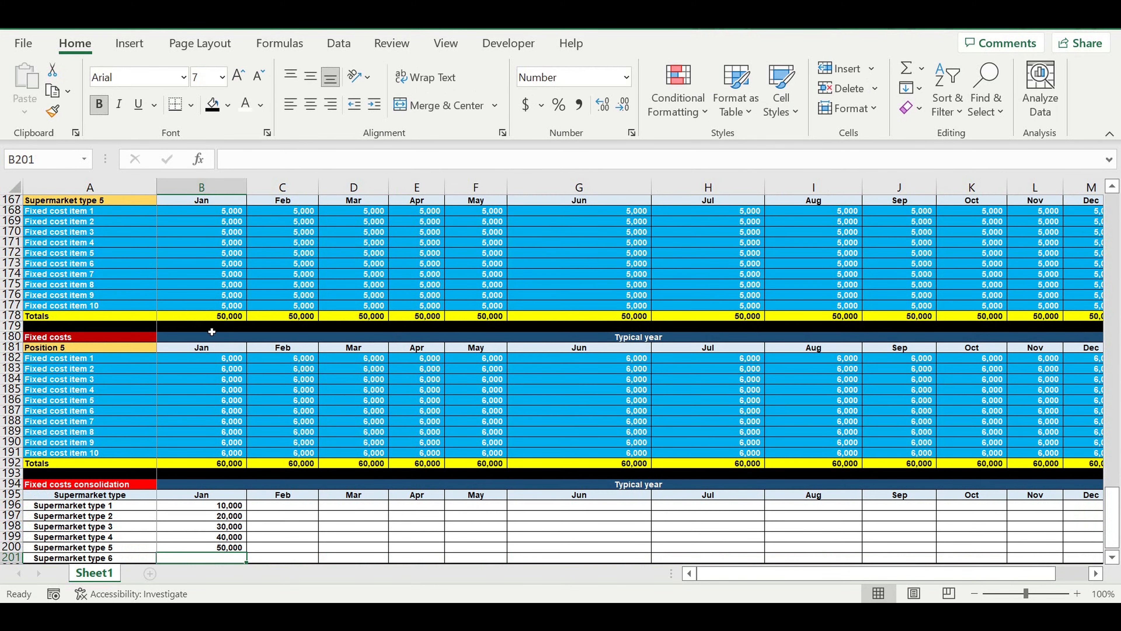
{"action": "type", "text": "="}
{"action": "left_click", "coordinate": [214, 463]}
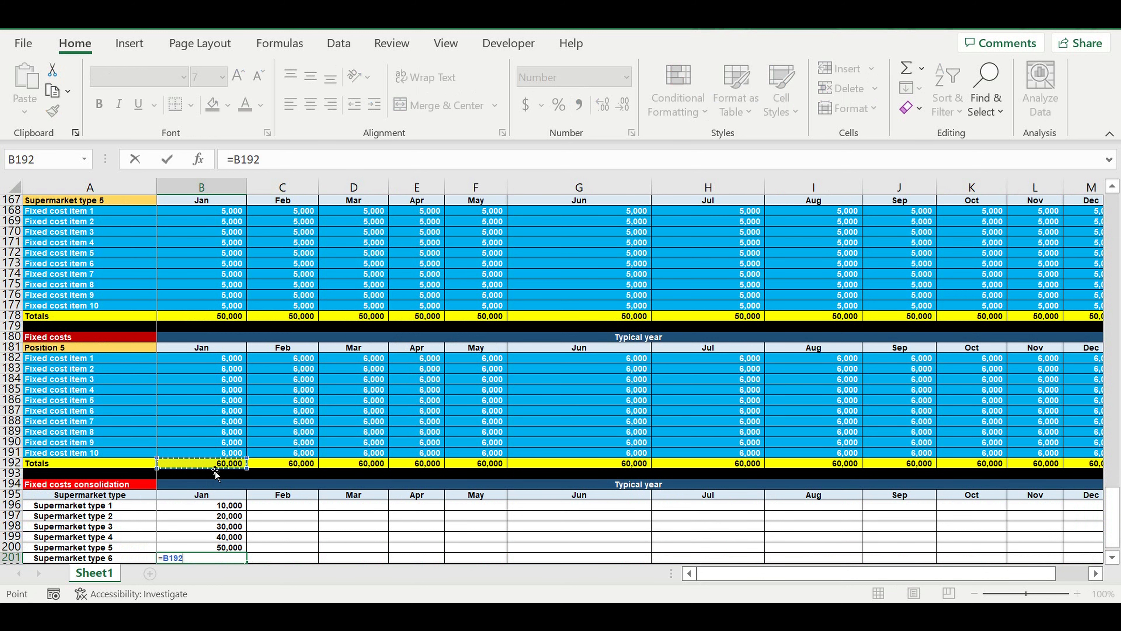
{"action": "key", "text": "Return"}
Fill the Jan consolidation formulas in B196:B201 across through Dec in column M.
{"action": "scroll", "coordinate": [257, 453], "scroll_direction": "down", "scroll_amount": 3}
{"action": "left_click_drag", "start_coordinate": [212, 403], "coordinate": [1009, 448]}
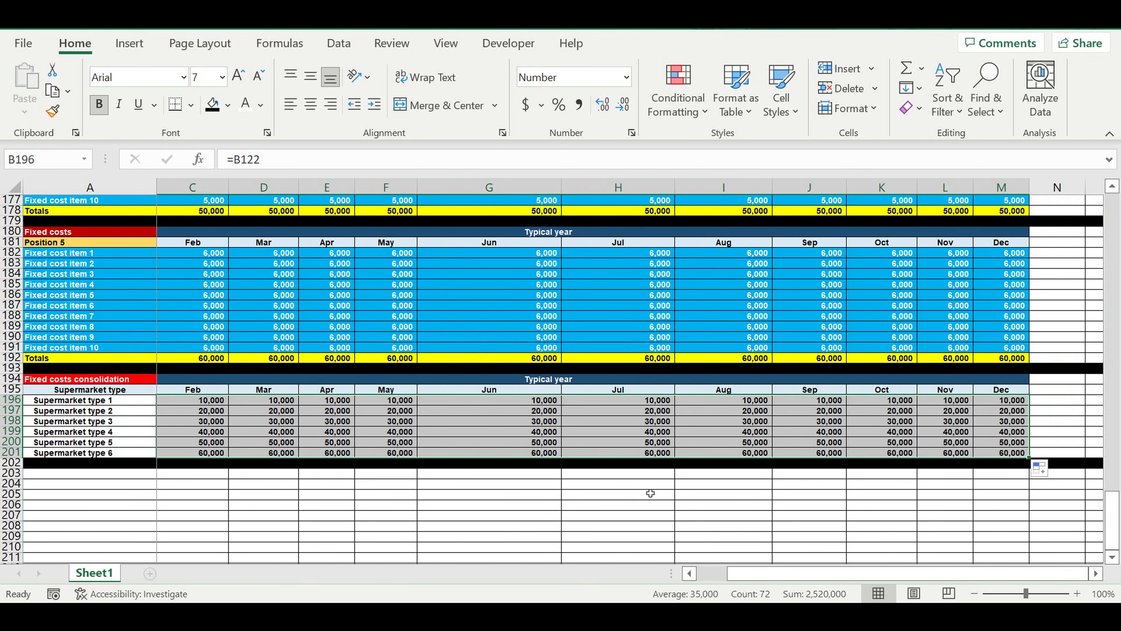
{"action": "left_click", "coordinate": [649, 494]}
{"action": "left_click", "coordinate": [718, 573]}
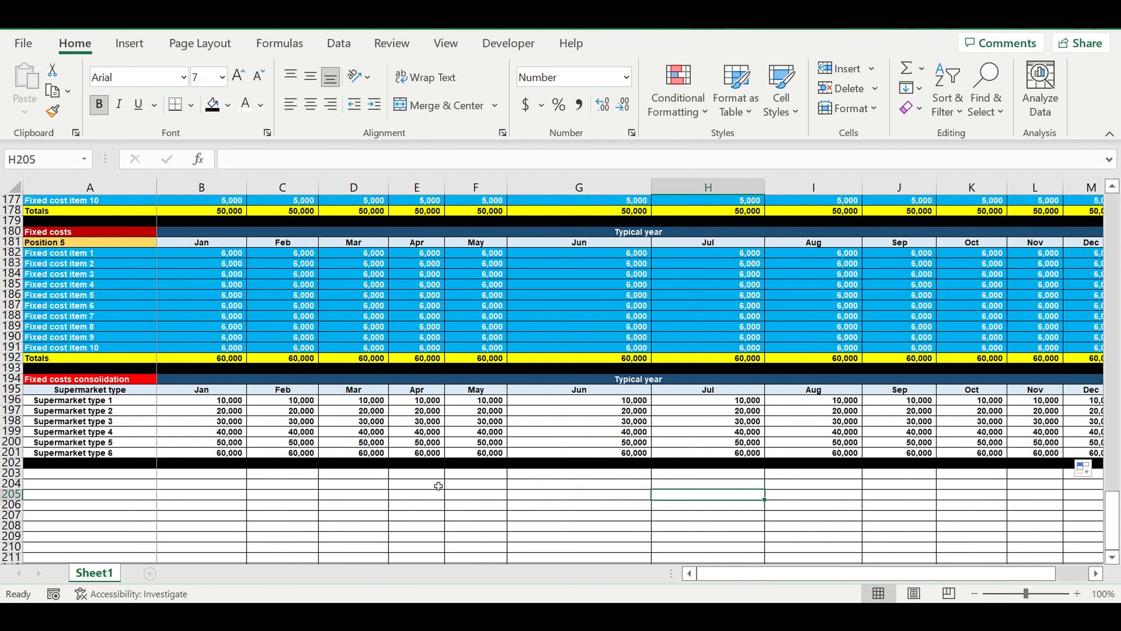
Enter the heading "Coefficients to fixed costs" in A203, below the black separator row.
{"action": "scroll", "coordinate": [391, 446], "scroll_direction": "down", "scroll_amount": 2}
{"action": "left_click", "coordinate": [301, 460]}
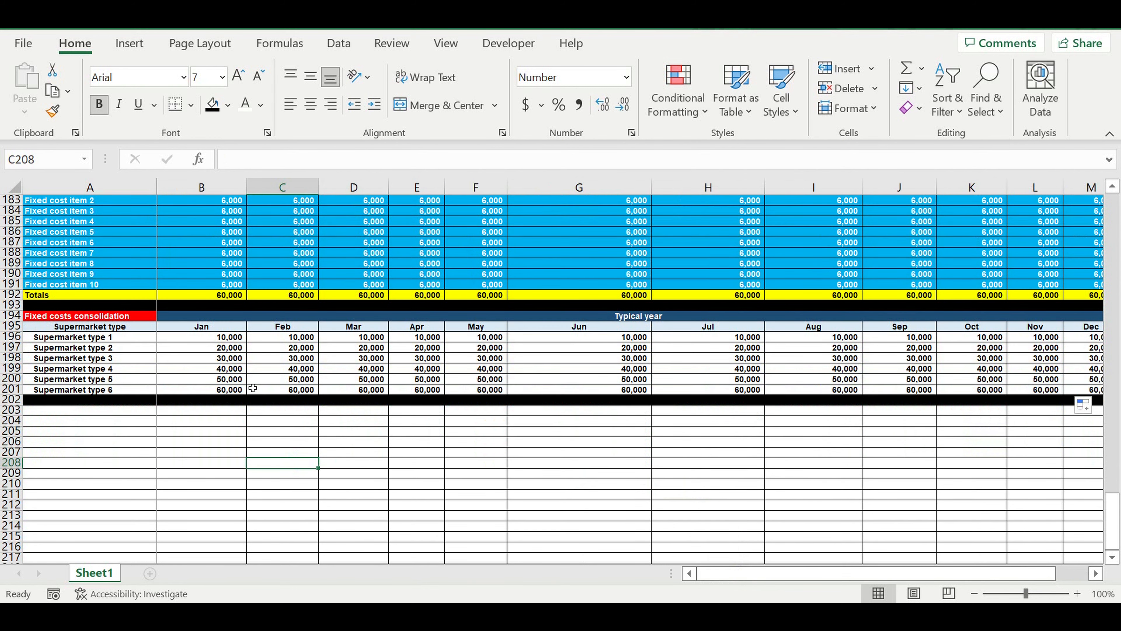
{"action": "left_click", "coordinate": [139, 410]}
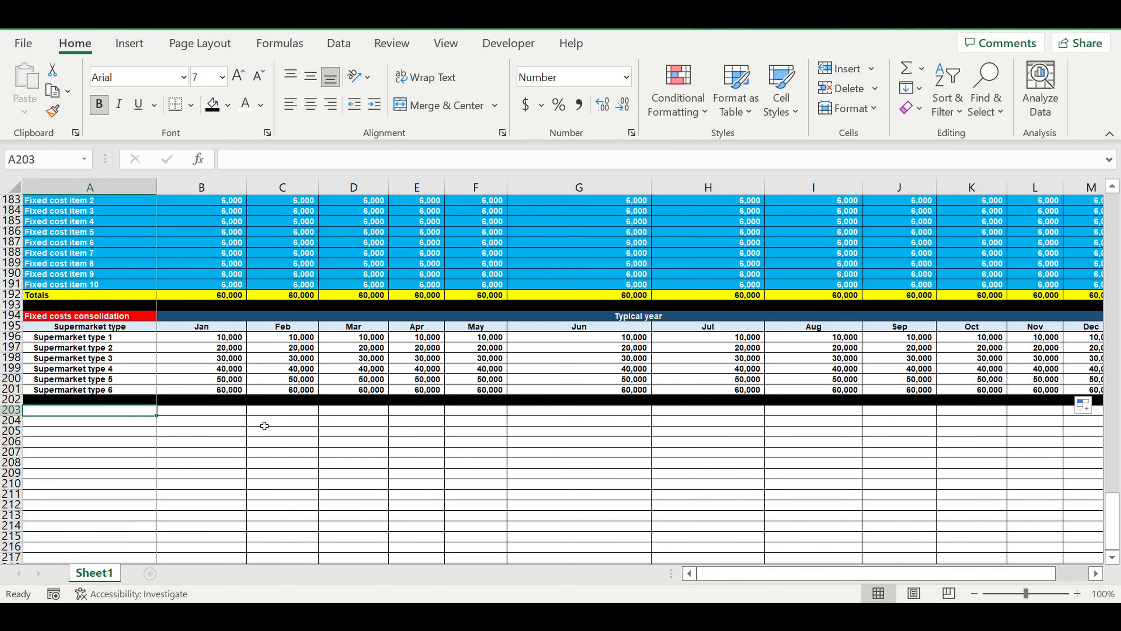
{"action": "type", "text": "Coeffici"}
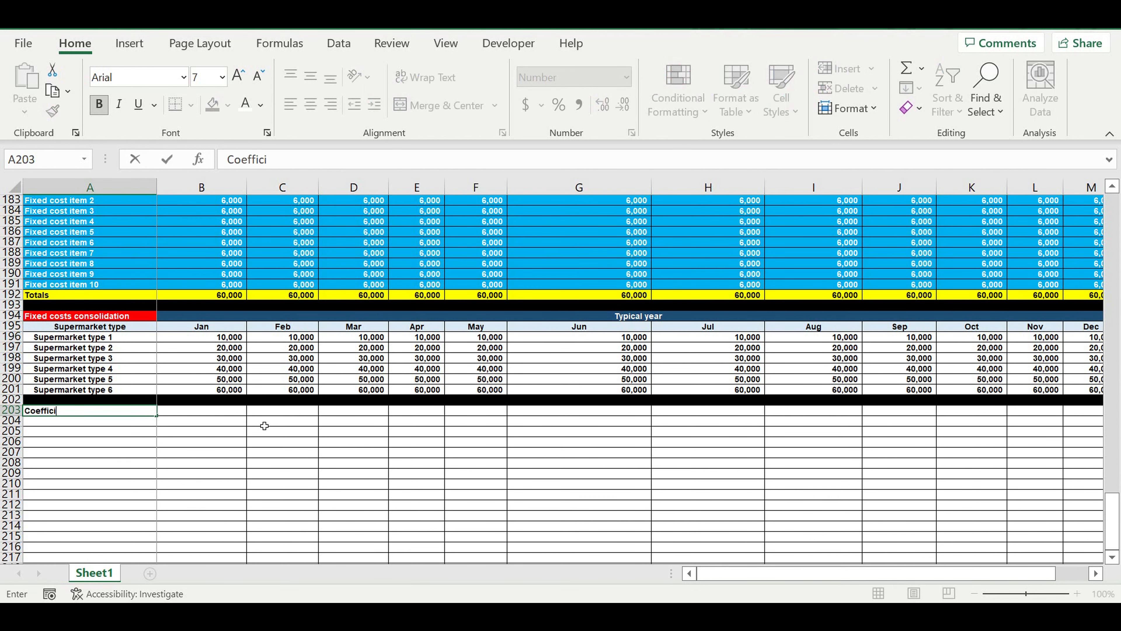
{"action": "type", "text": "ents to fixed costs"}
{"action": "left_click", "coordinate": [207, 448]}
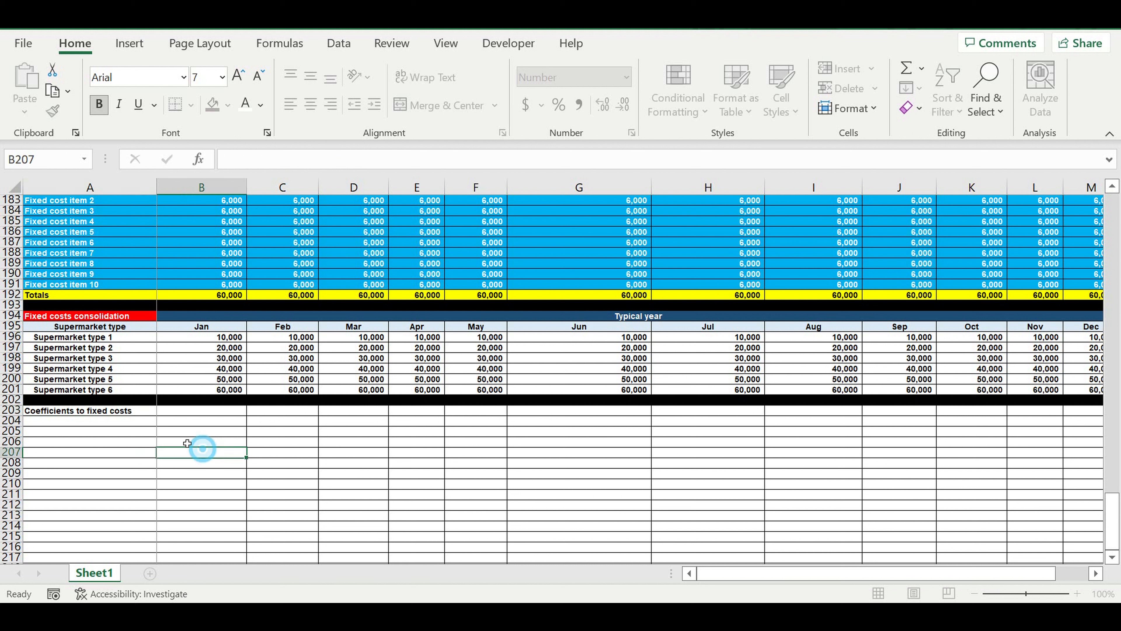
Give the coefficients heading in A203 a purple fill with white text.
{"action": "left_click", "coordinate": [134, 420]}
{"action": "left_click", "coordinate": [137, 411]}
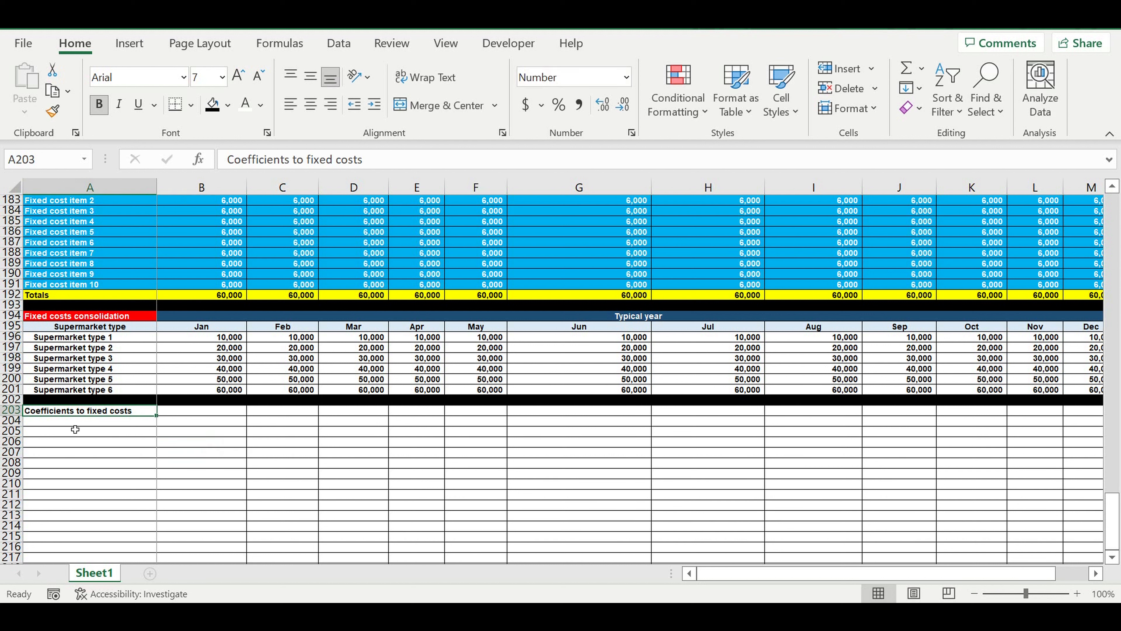
{"action": "left_click", "coordinate": [227, 105]}
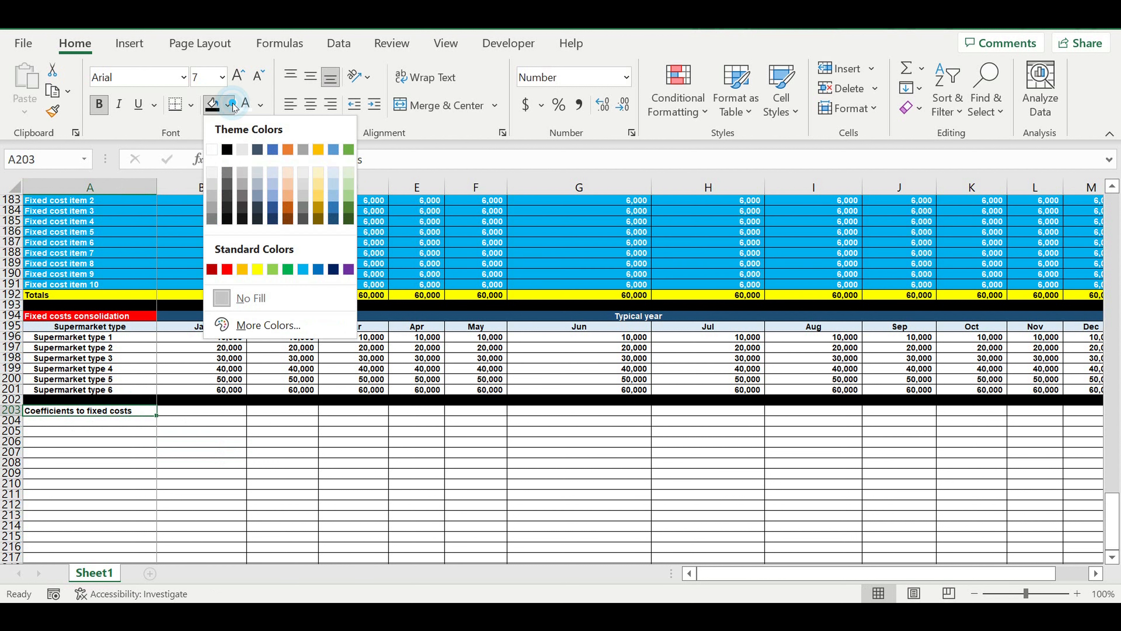
{"action": "left_click", "coordinate": [348, 269]}
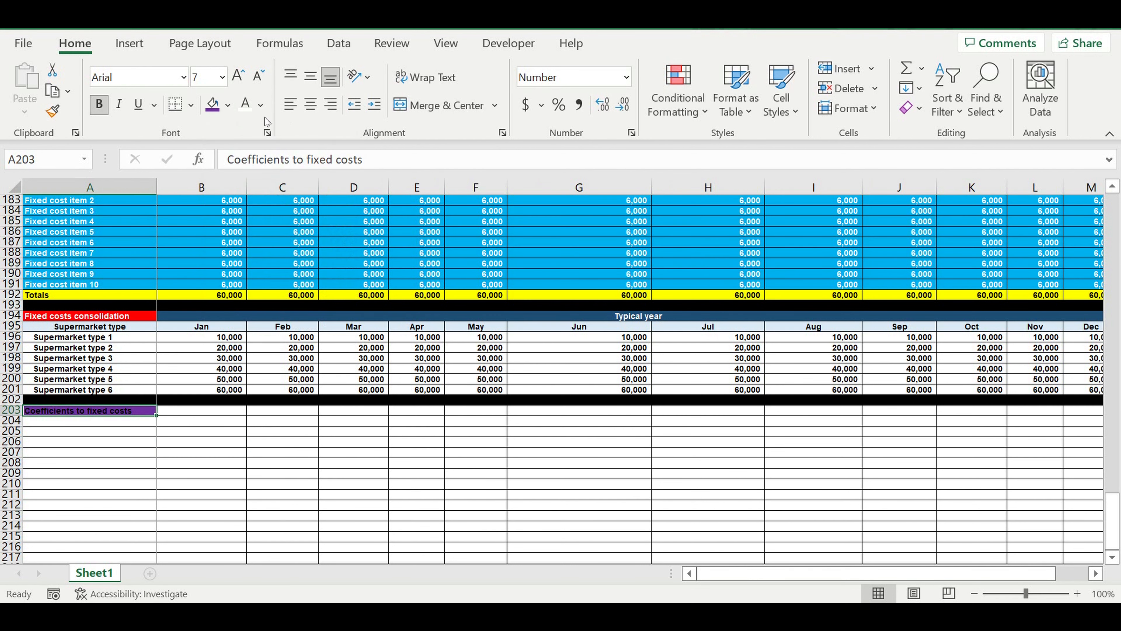
Link A204 to the Supermarket type label with =A195 and enter "Coeff to fixed costs" in B204.
{"action": "left_click", "coordinate": [121, 425]}
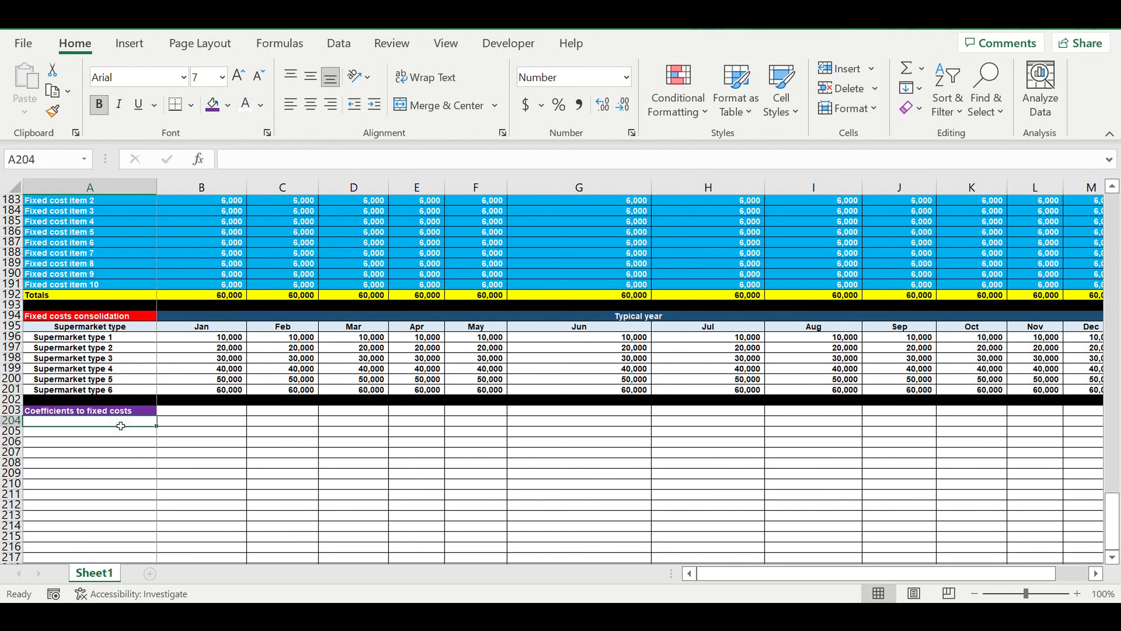
{"action": "type", "text": "Supermarket type"}
{"action": "left_click", "coordinate": [190, 427]}
{"action": "type", "text": "Coeff to"}
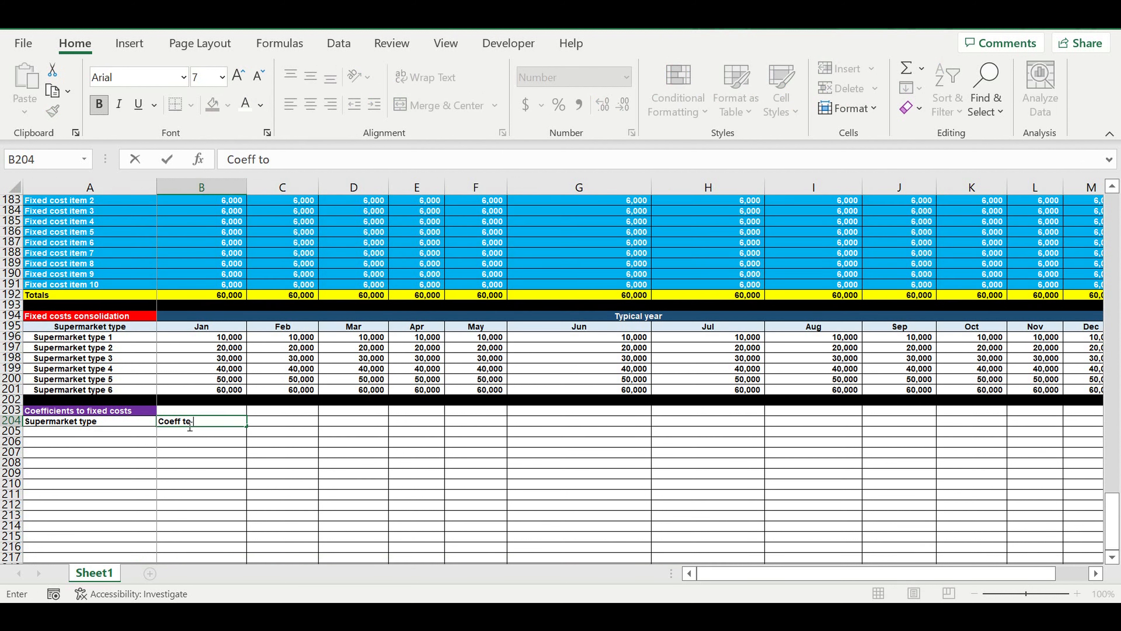
{"action": "type", "text": " fixed costs"}
{"action": "left_click", "coordinate": [200, 444]}
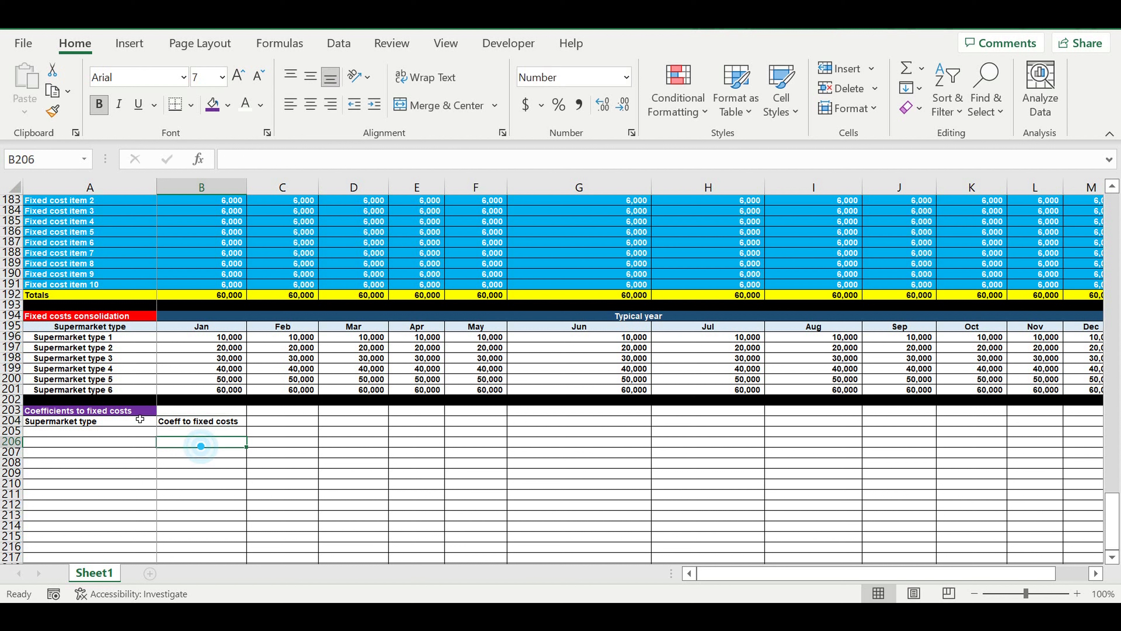
Centre the coefficients table headers in A204:B204 and give them a pale blue fill.
{"action": "left_click", "coordinate": [139, 423]}
{"action": "left_click_drag", "start_coordinate": [162, 426], "coordinate": [229, 426]}
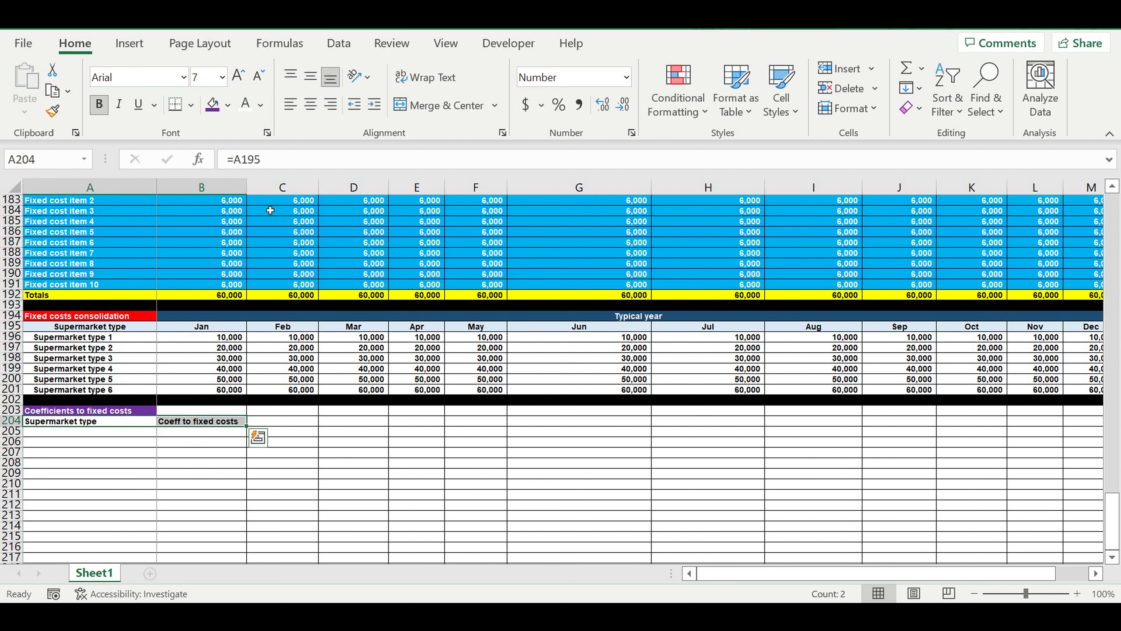
{"action": "left_click", "coordinate": [311, 105]}
{"action": "left_click", "coordinate": [228, 106]}
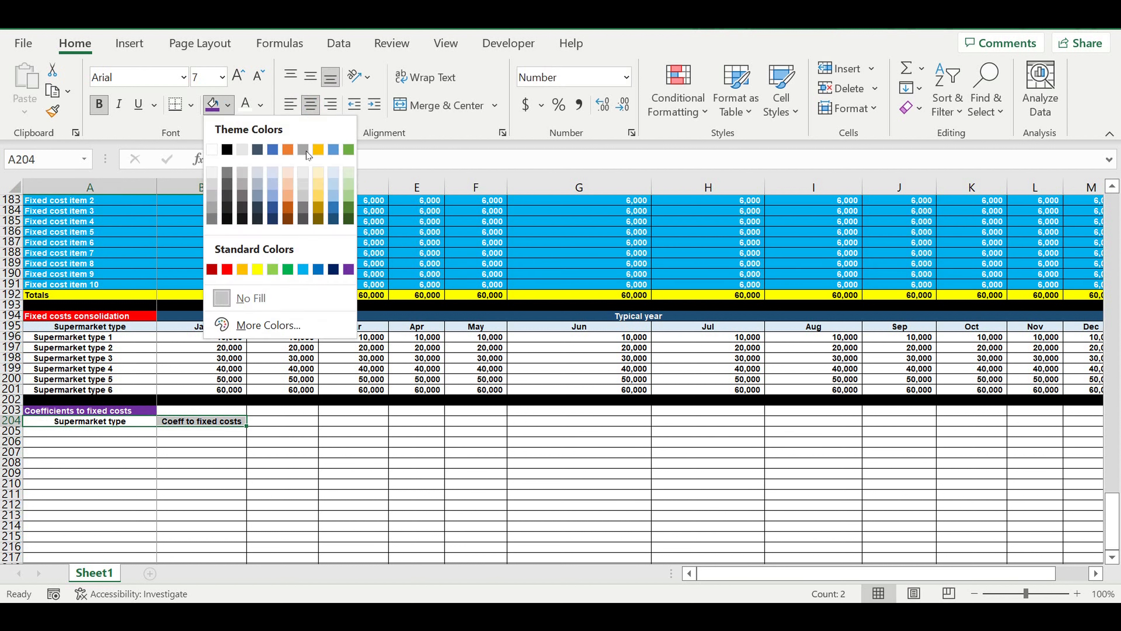
{"action": "left_click", "coordinate": [333, 175]}
Link A205 to the Supermarket type 1 label with =A196 and fill it down to A210 for all six types.
{"action": "left_click", "coordinate": [126, 432]}
{"action": "type", "text": "="}
{"action": "left_click", "coordinate": [128, 337]}
{"action": "key", "text": "Return"}
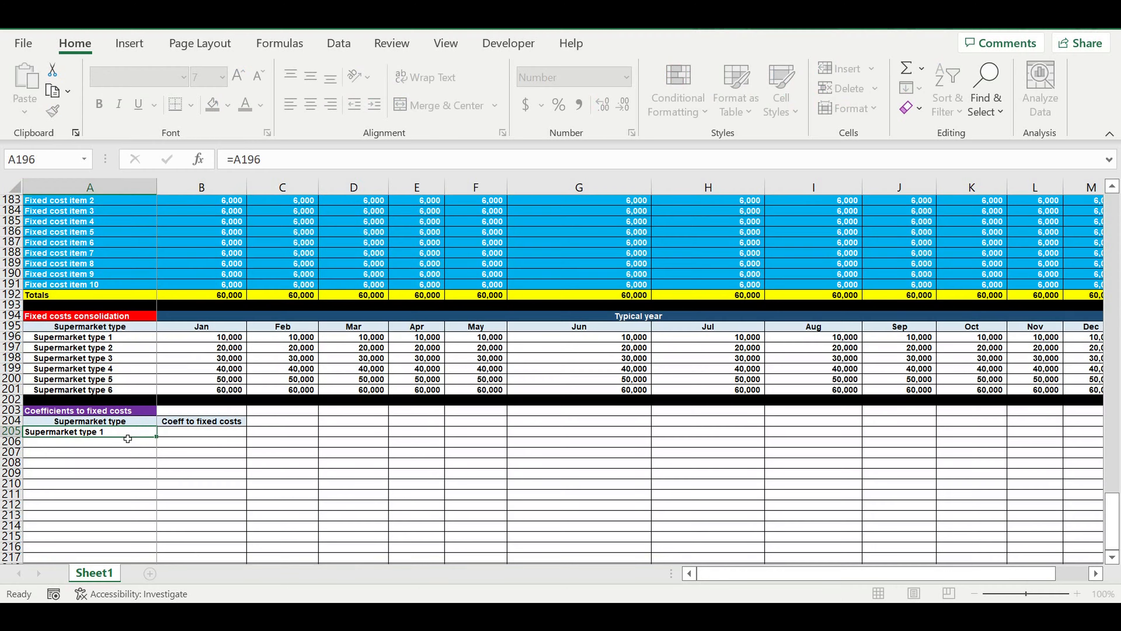
{"action": "left_click", "coordinate": [109, 433]}
{"action": "left_click_drag", "start_coordinate": [156, 436], "coordinate": [177, 486]}
Enter 1 as the fixed costs coefficient for Supermarket type 1 in B205 and format it as a percentage.
{"action": "left_click", "coordinate": [194, 432]}
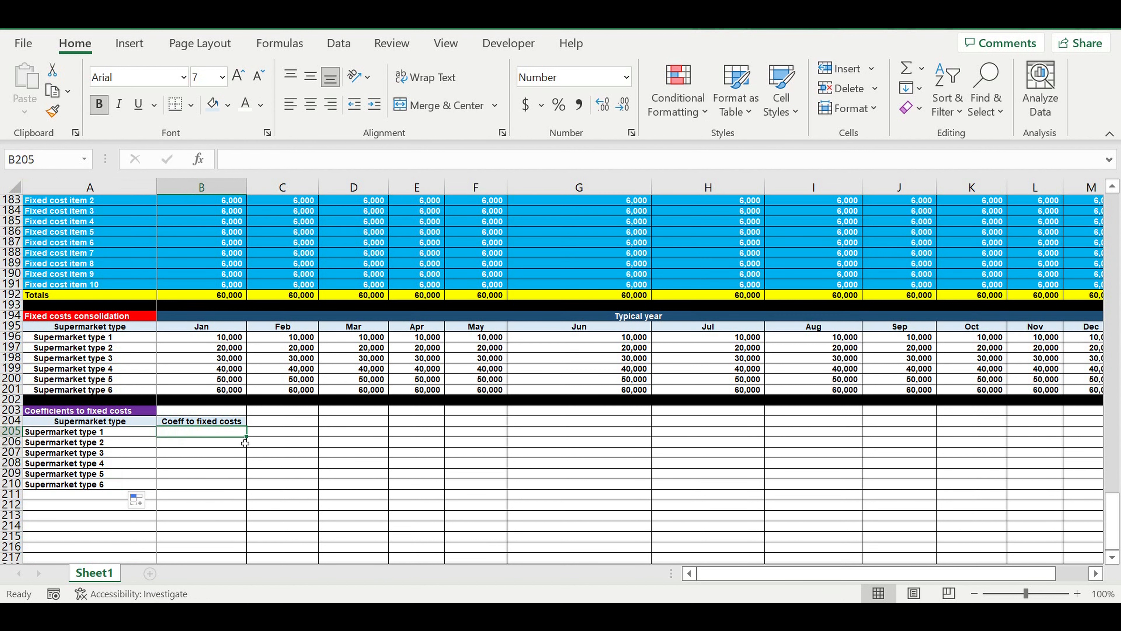
{"action": "type", "text": "1"}
{"action": "key", "text": "Tab"}
{"action": "left_click", "coordinate": [230, 432]}
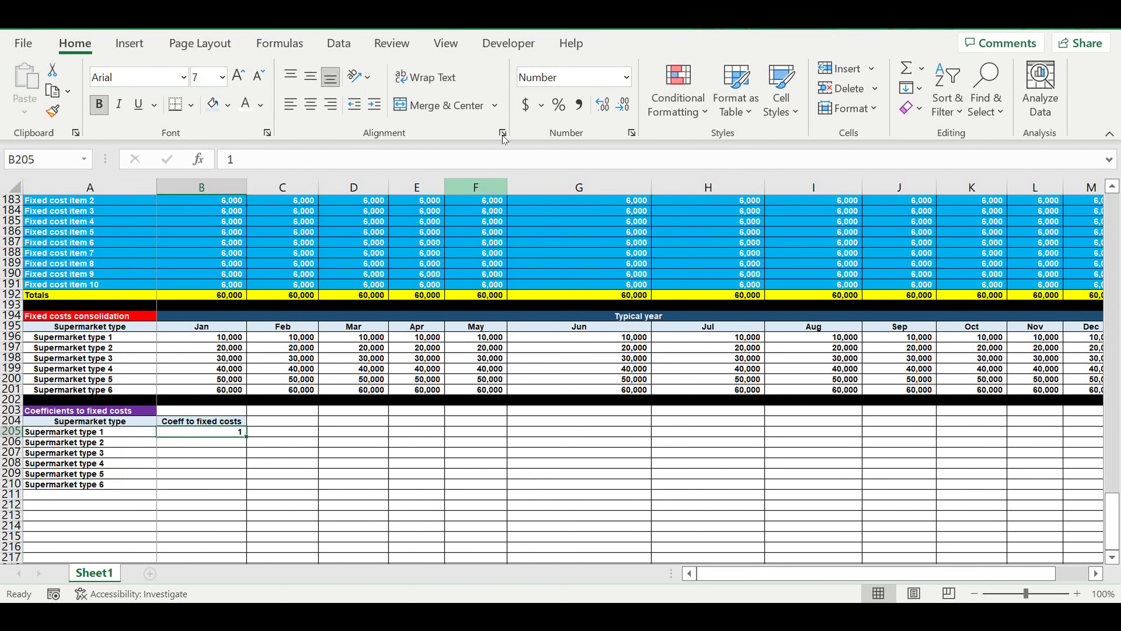
{"action": "left_click", "coordinate": [558, 105]}
Give B205 white text and a light blue fill, and copy it down through B210.
{"action": "left_click", "coordinate": [244, 104]}
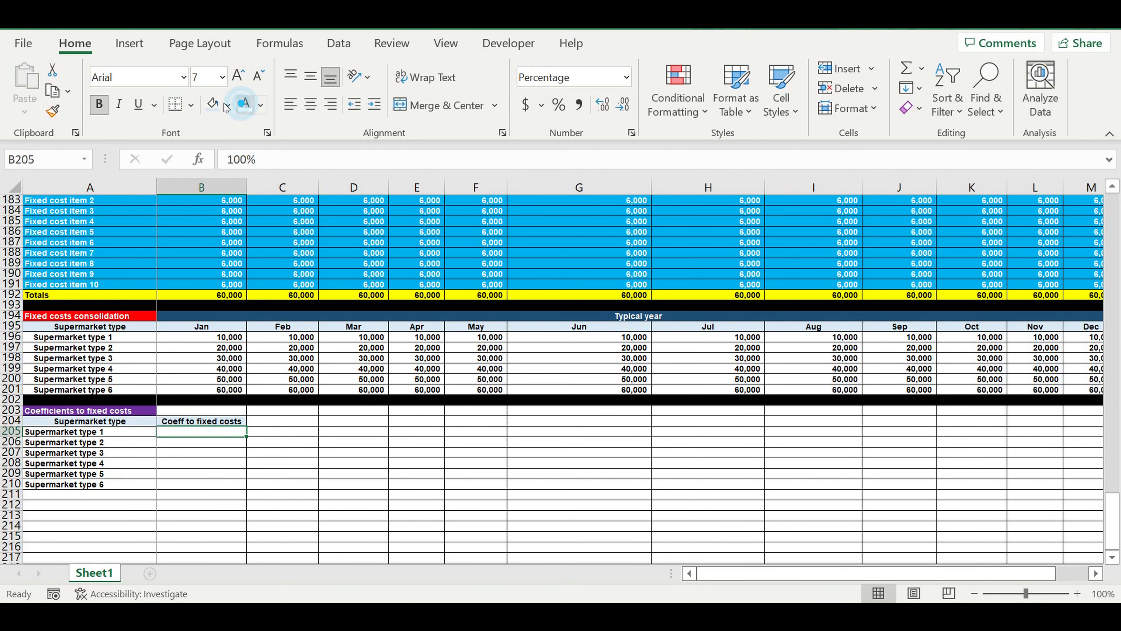
{"action": "left_click", "coordinate": [227, 105]}
{"action": "left_click", "coordinate": [304, 269]}
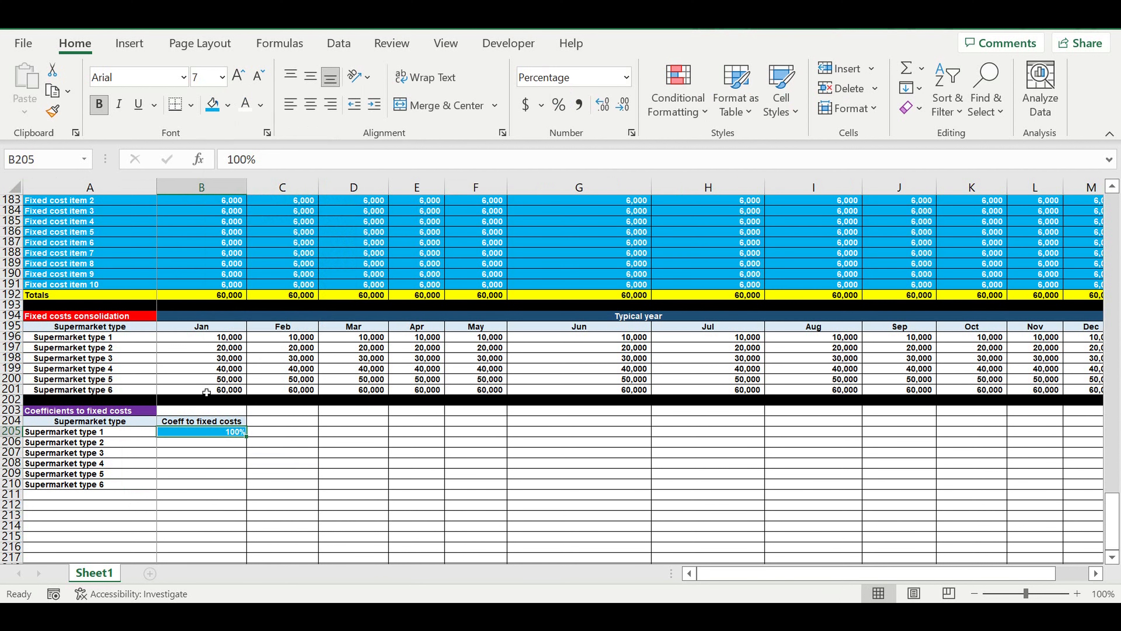
{"action": "left_click_drag", "start_coordinate": [253, 443], "coordinate": [236, 492]}
{"action": "left_click", "coordinate": [339, 474]}
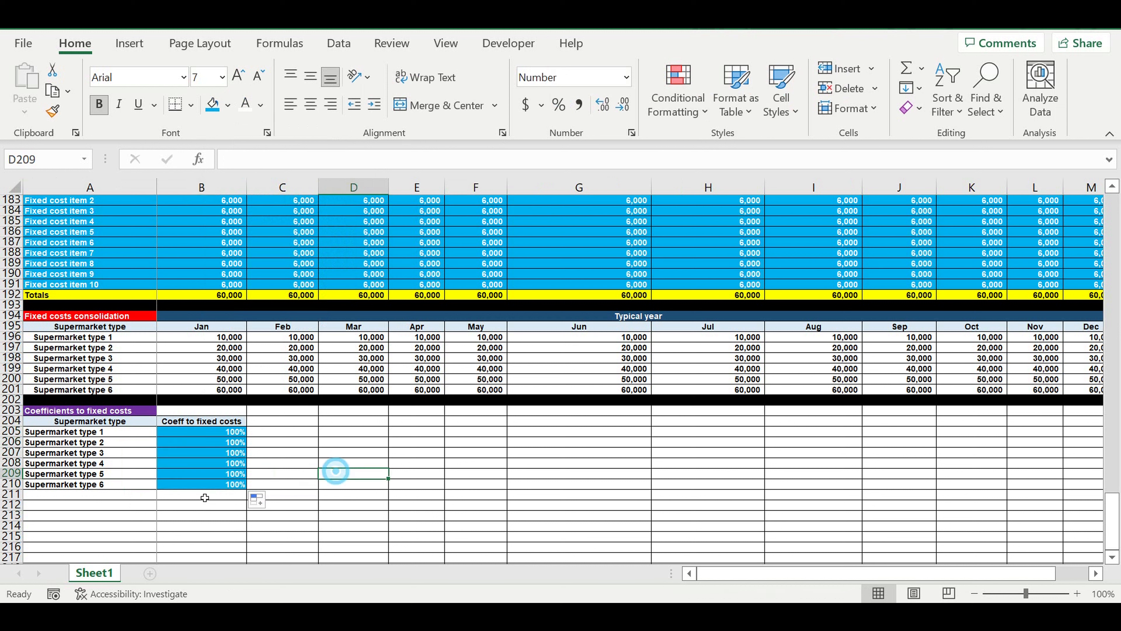
Fill row 211 with black as a separator below the coefficients table.
{"action": "left_click", "coordinate": [12, 494]}
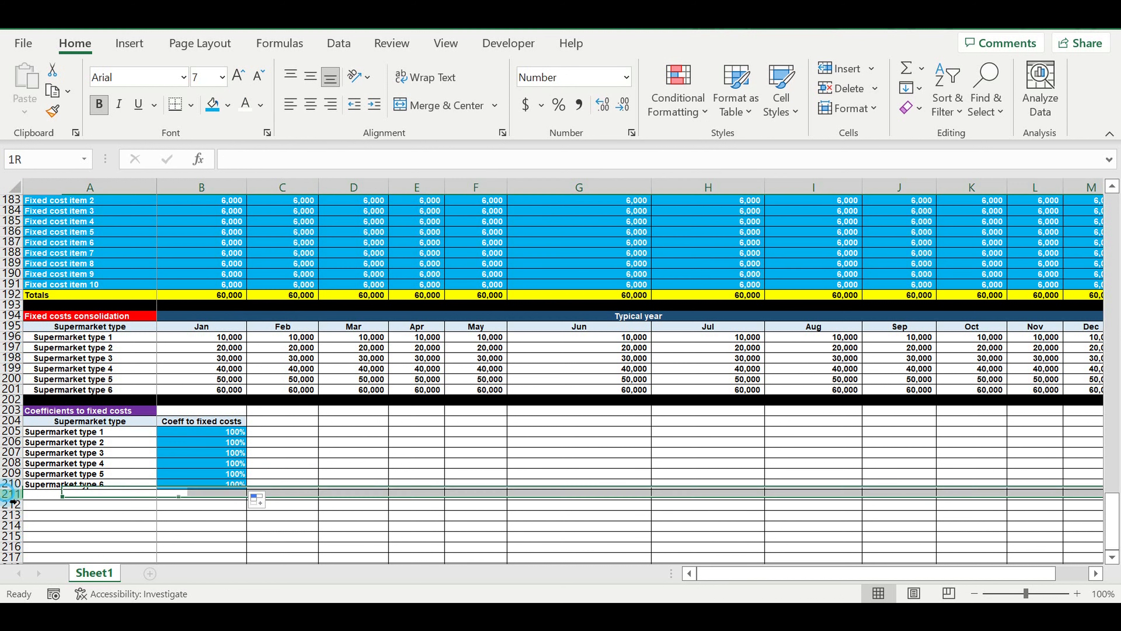
{"action": "left_click", "coordinate": [228, 104]}
{"action": "left_click", "coordinate": [229, 151]}
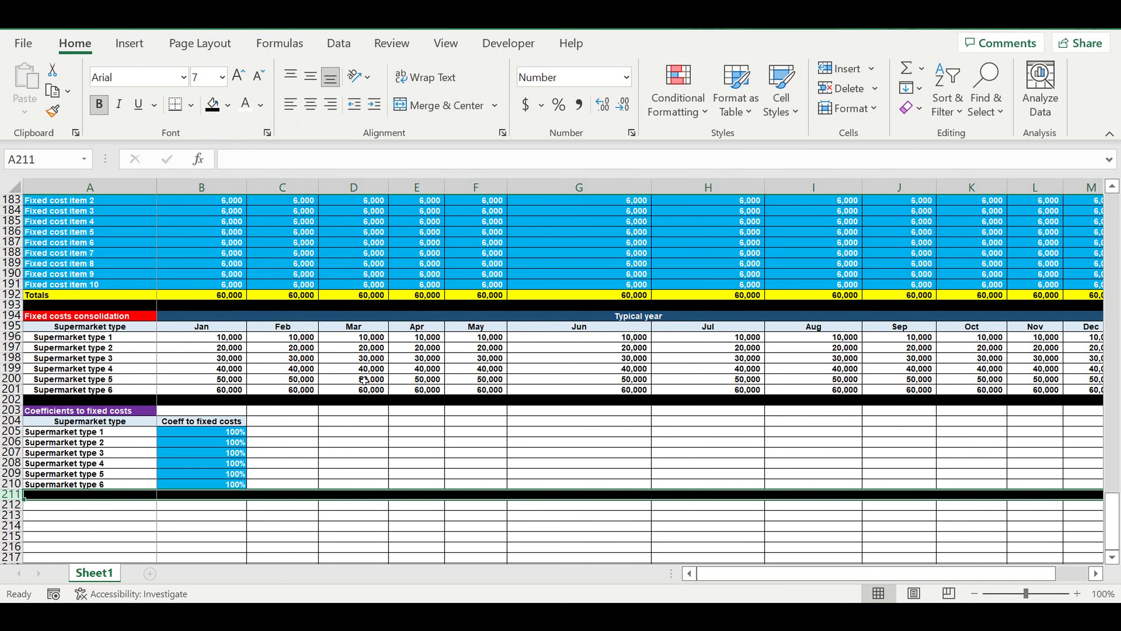
Copy the Fixed costs consolidation block in rows 194 to 202 and paste it at A212.
{"action": "left_click", "coordinate": [353, 360]}
{"action": "left_click", "coordinate": [179, 351]}
{"action": "left_click_drag", "start_coordinate": [12, 316], "coordinate": [19, 408]}
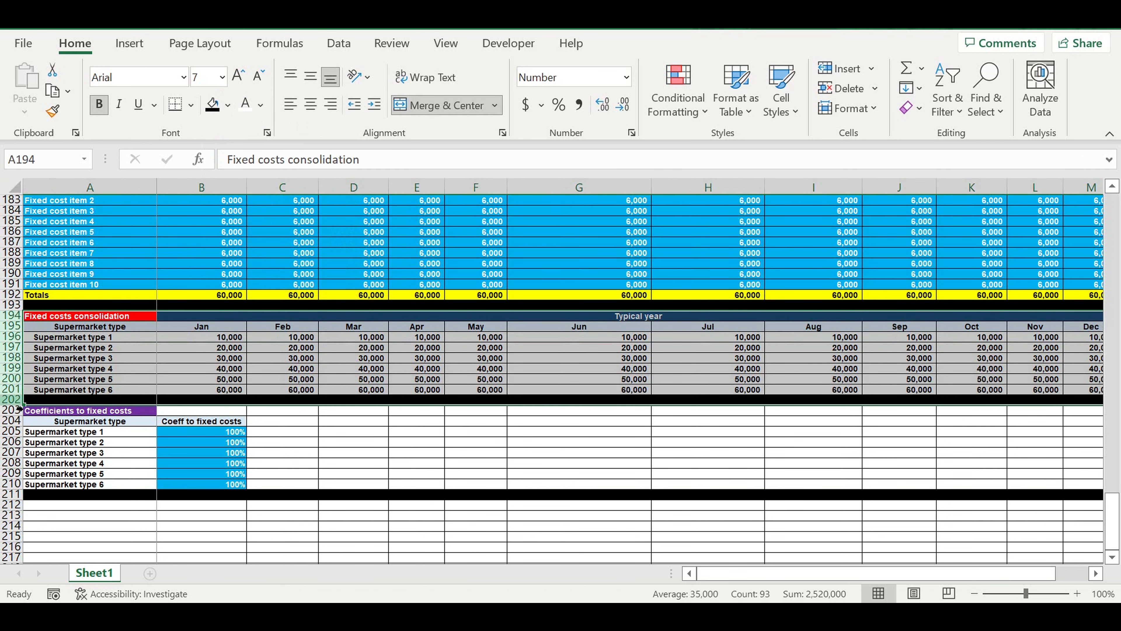
{"action": "key", "text": "ctrl+c"}
{"action": "scroll", "coordinate": [115, 414], "scroll_direction": "down", "scroll_amount": 3}
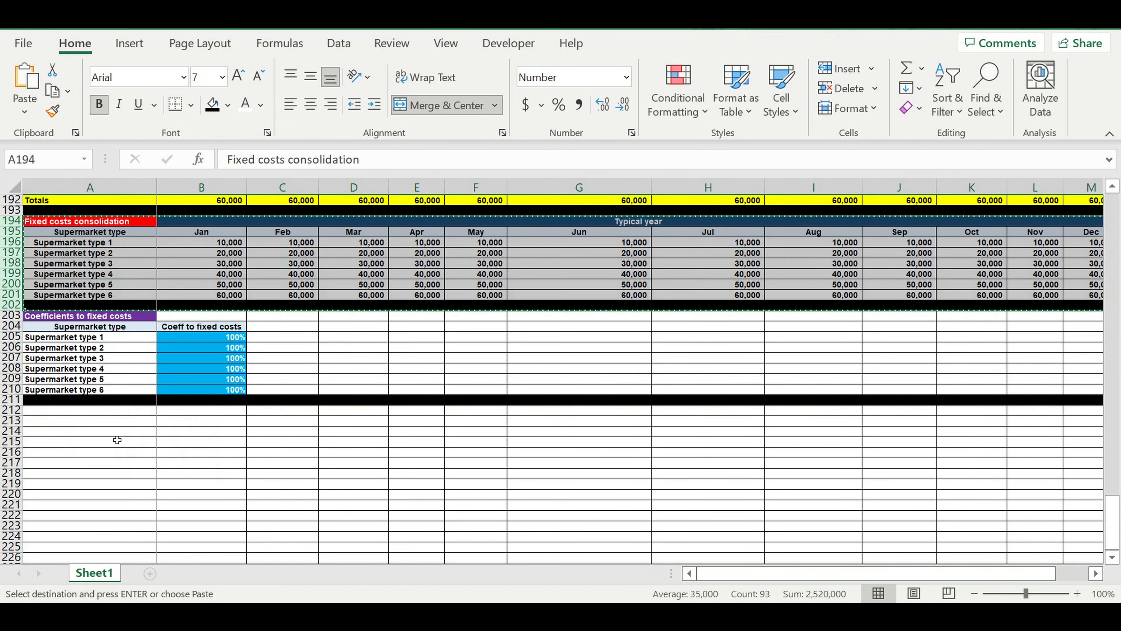
{"action": "left_click", "coordinate": [116, 414]}
{"action": "key", "text": "ctrl+v"}
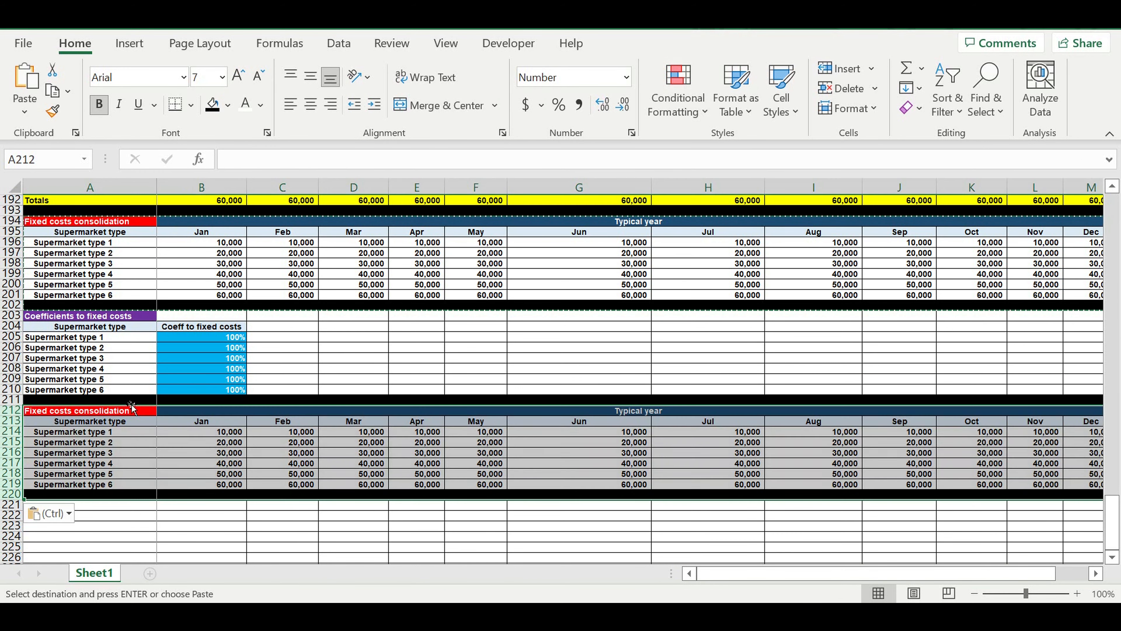
Change the heading of the copied block in A212 to "Fixed costs Final consolidation".
{"action": "left_click", "coordinate": [52, 413]}
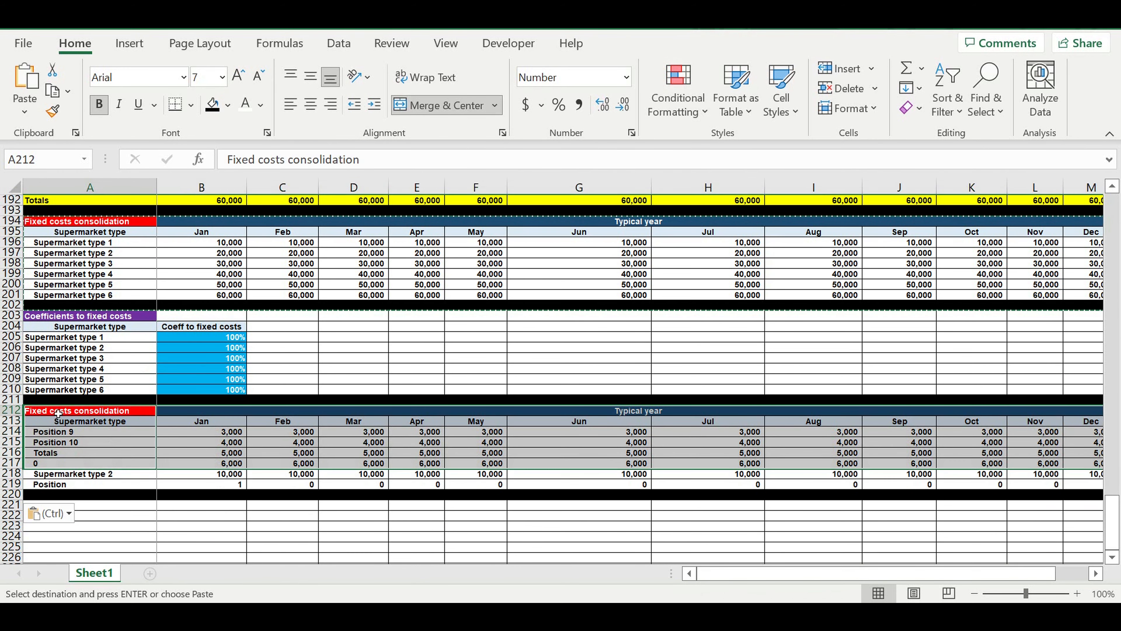
{"action": "left_click", "coordinate": [289, 160]}
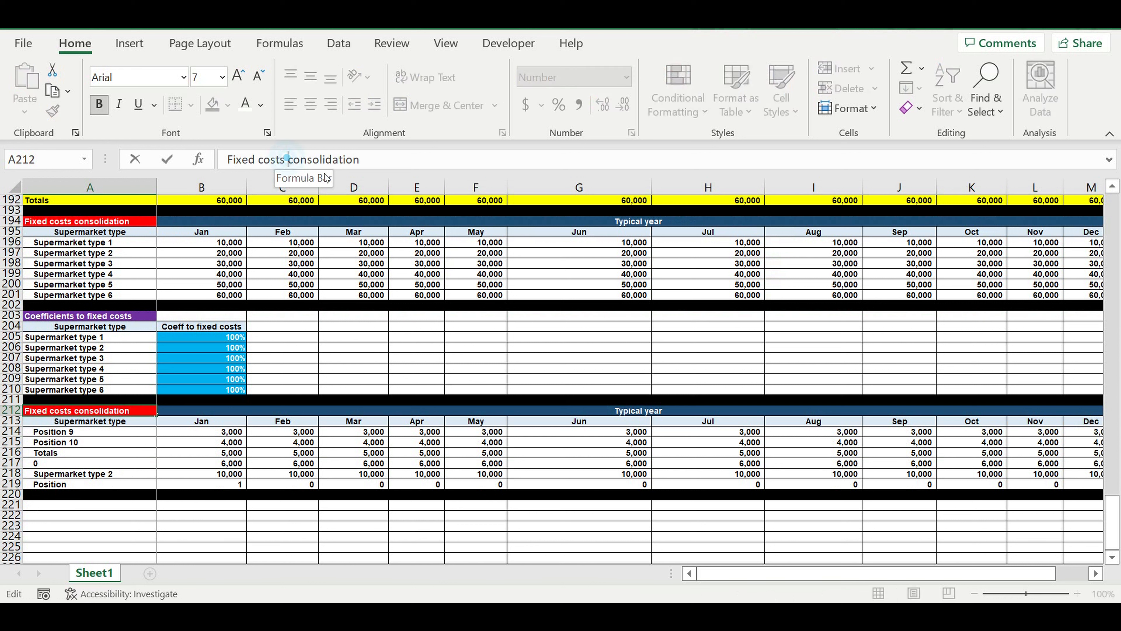
{"action": "type", "text": "Finak"}
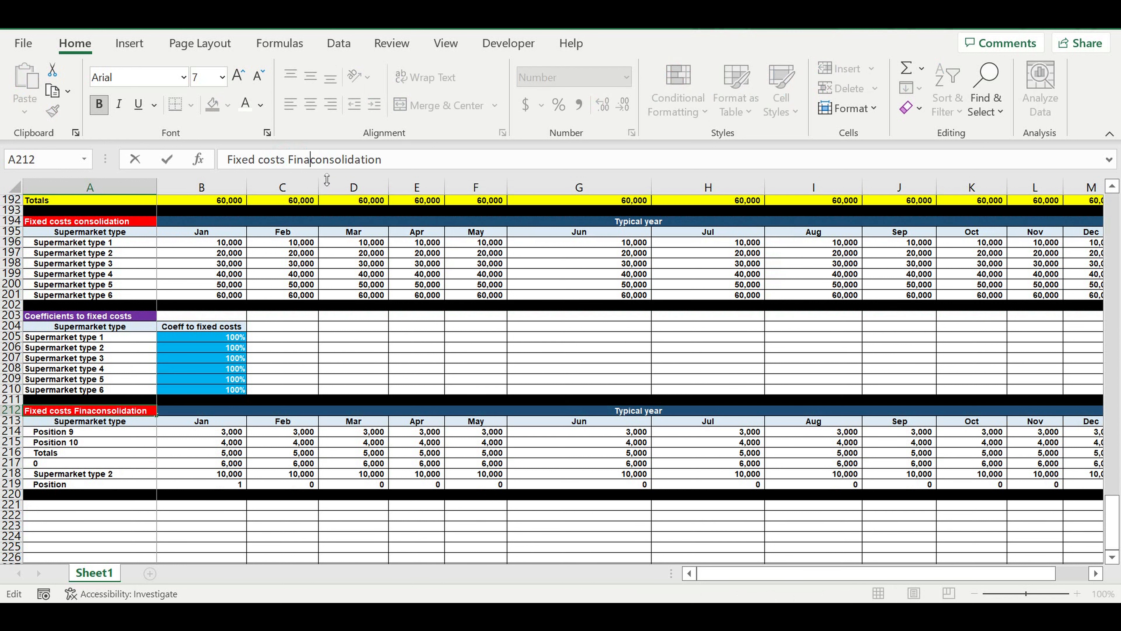
{"action": "key", "text": "BackSpace"}
{"action": "type", "text": "l"}
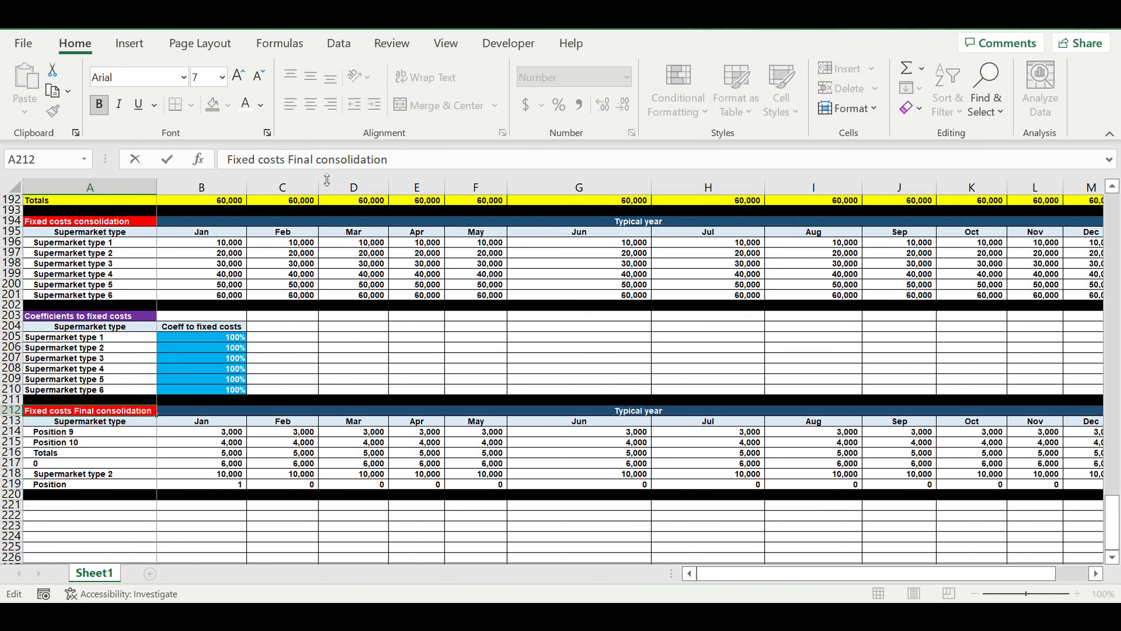
{"action": "key", "text": "Return"}
Give the final consolidation heading in A212 a custom pink fill from the standard colour palette.
{"action": "left_click", "coordinate": [130, 409]}
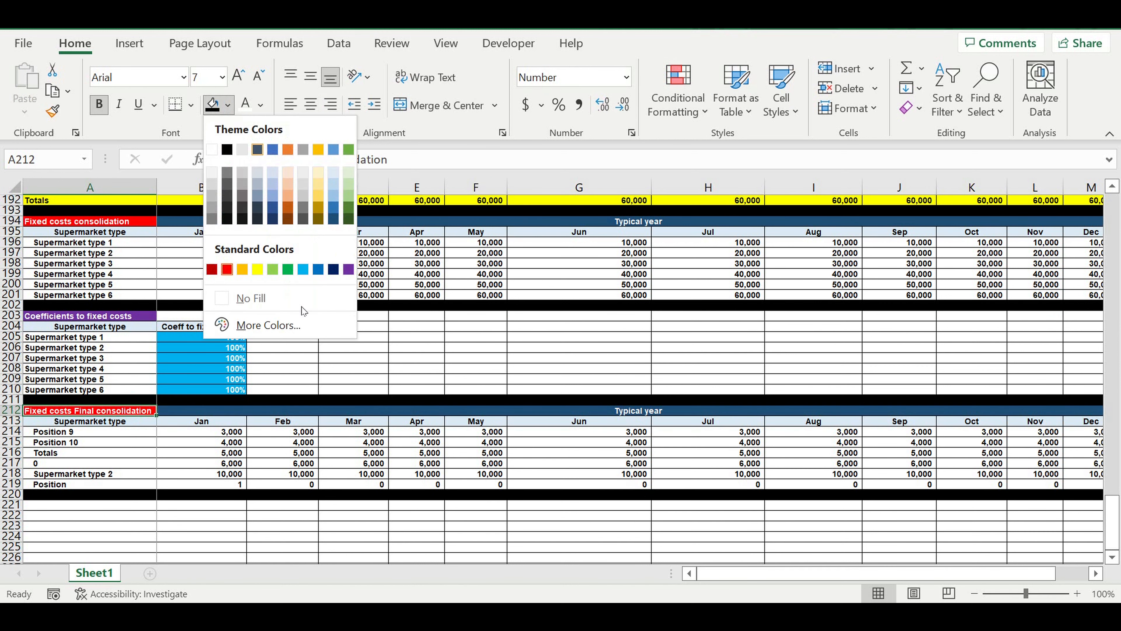
{"action": "left_click", "coordinate": [278, 325]}
{"action": "left_click", "coordinate": [440, 152]}
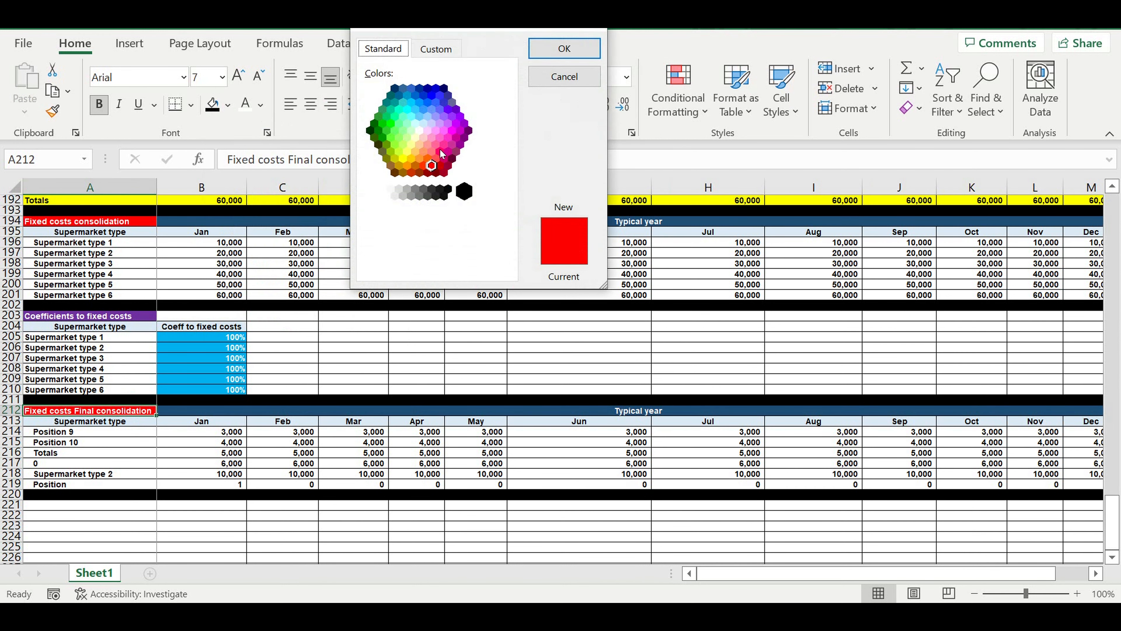
{"action": "left_click", "coordinate": [577, 50]}
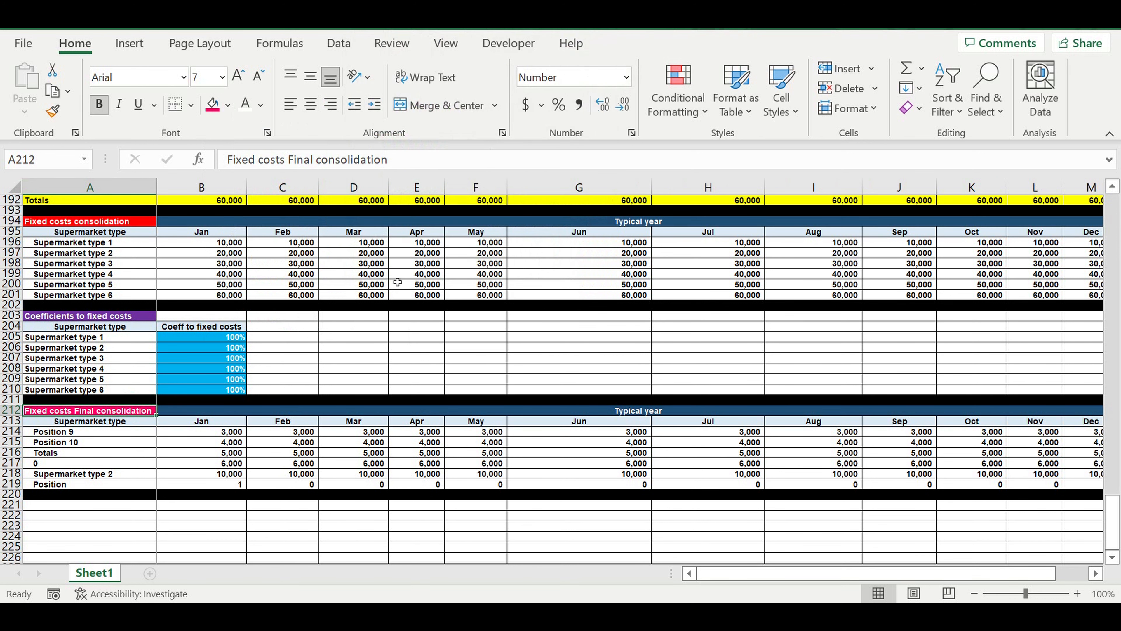
Relink A214 to the Supermarket type 1 label in the coefficients table and fill it down to A219.
{"action": "left_click", "coordinate": [304, 432]}
{"action": "left_click", "coordinate": [84, 432]}
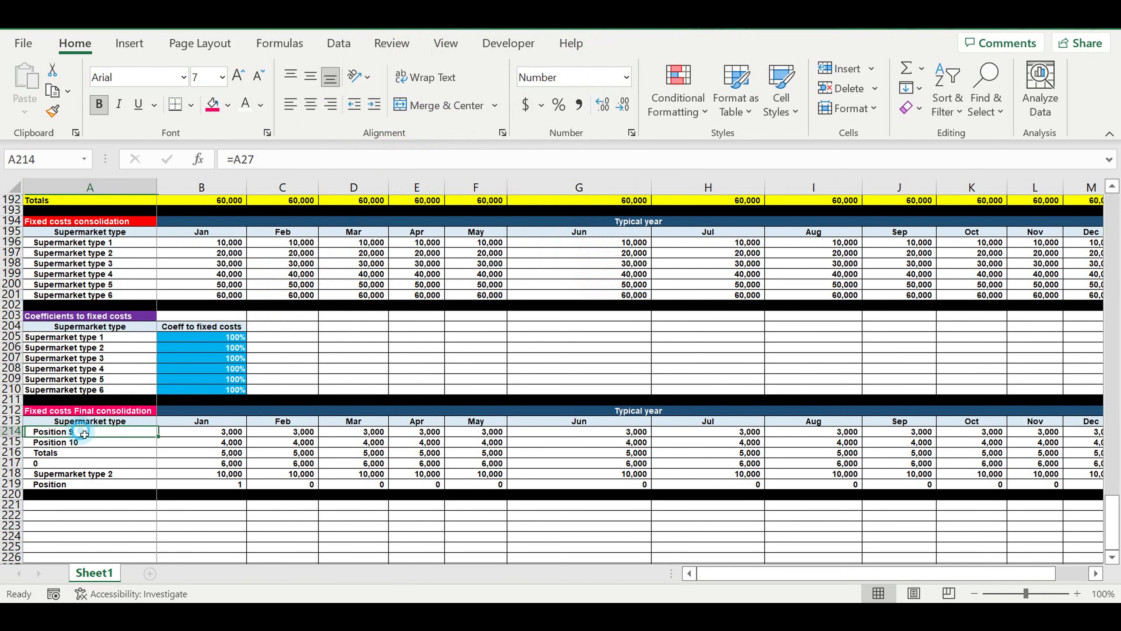
{"action": "type", "text": "="}
{"action": "left_click", "coordinate": [93, 338]}
{"action": "key", "text": "Return"}
{"action": "left_click", "coordinate": [92, 432]}
{"action": "left_click_drag", "start_coordinate": [157, 437], "coordinate": [157, 485]}
Enter =B196*$B205*$E9 in B214 to multiply the Jan fixed costs by their coefficient and the 0/1 status.
{"action": "left_click", "coordinate": [201, 431]}
{"action": "type", "text": "="}
{"action": "left_click", "coordinate": [201, 243]}
{"action": "type", "text": "*"}
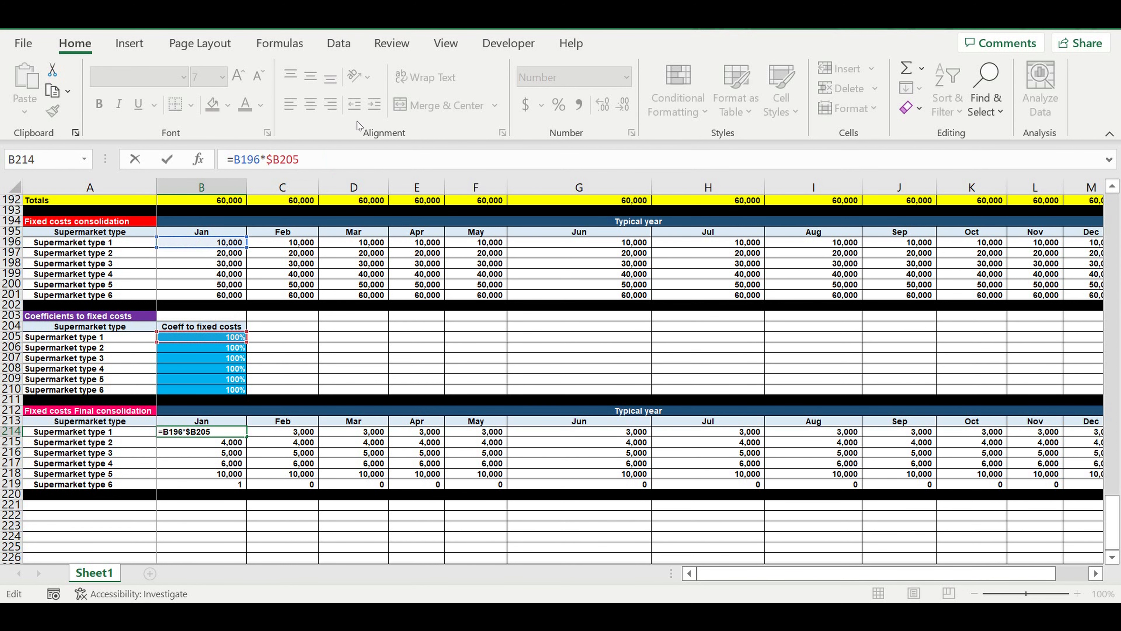
{"action": "type", "text": "*"}
{"action": "left_click_drag", "start_coordinate": [1113, 516], "coordinate": [1114, 197]}
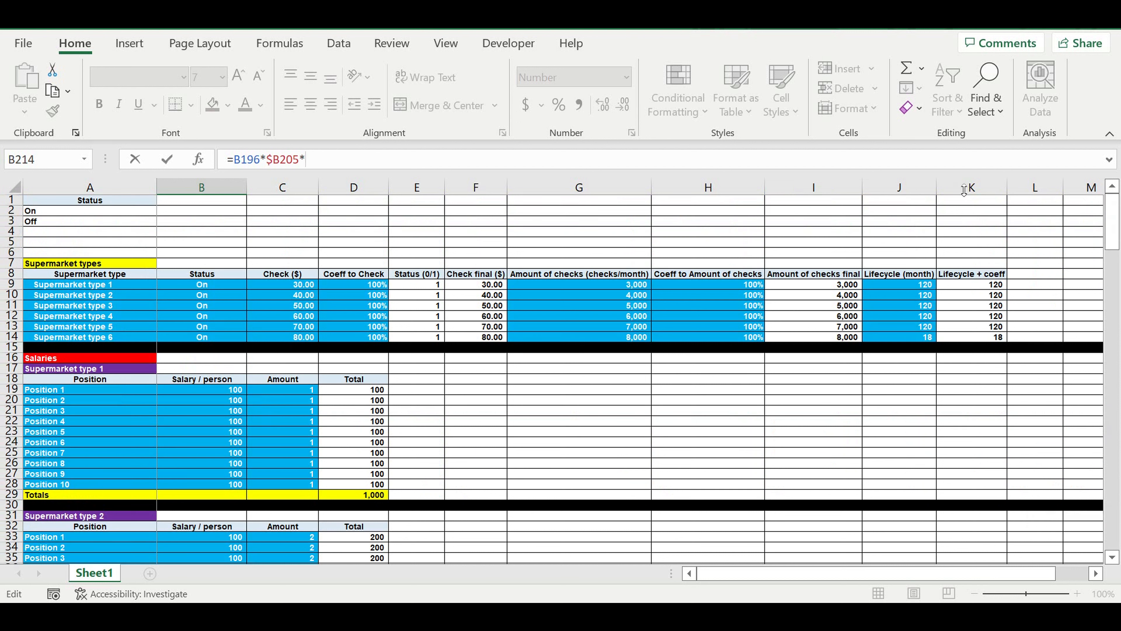
{"action": "left_click", "coordinate": [415, 289]}
{"action": "left_click", "coordinate": [313, 160]}
{"action": "left_click", "coordinate": [307, 160]}
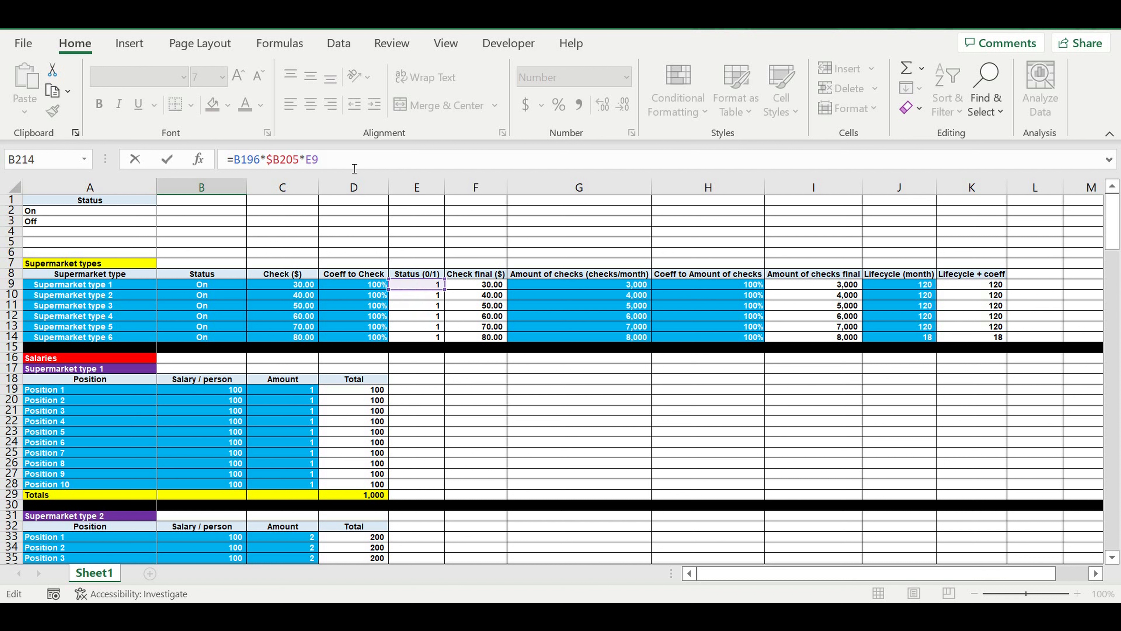
{"action": "type", "text": "$"}
{"action": "key", "text": "ctrl+Return"}
{"action": "key", "text": "Down"}
Fill the Jan formula in B214 down to B219 and check the cell references in B219.
{"action": "scroll", "coordinate": [445, 366], "scroll_direction": "down", "scroll_amount": 4}
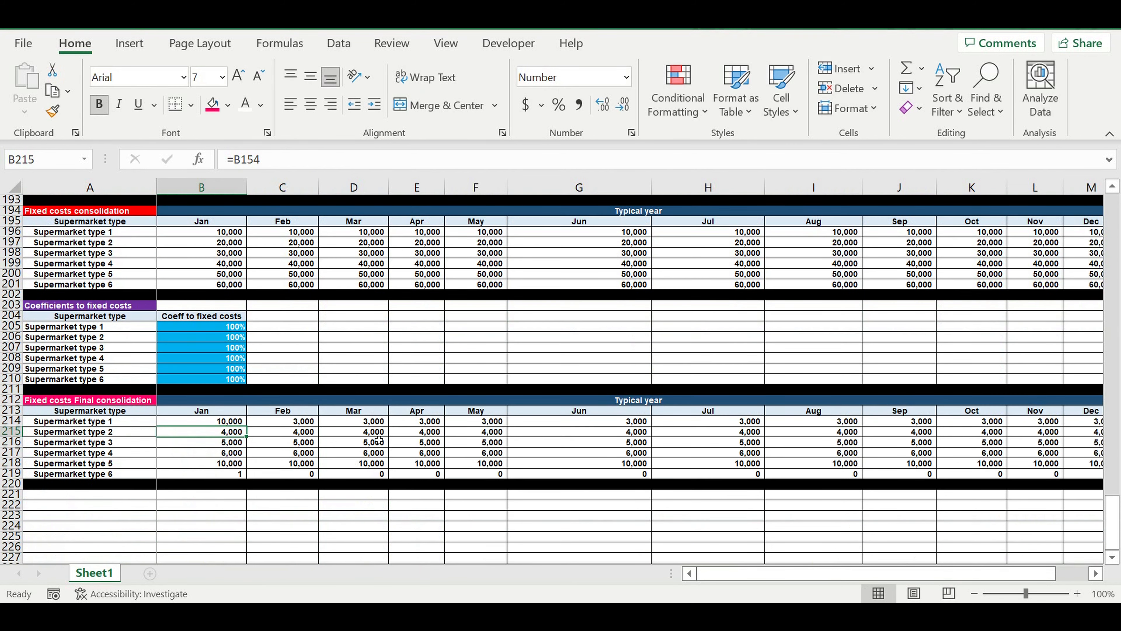
{"action": "left_click", "coordinate": [219, 424]}
{"action": "left_click_drag", "start_coordinate": [246, 425], "coordinate": [250, 482]}
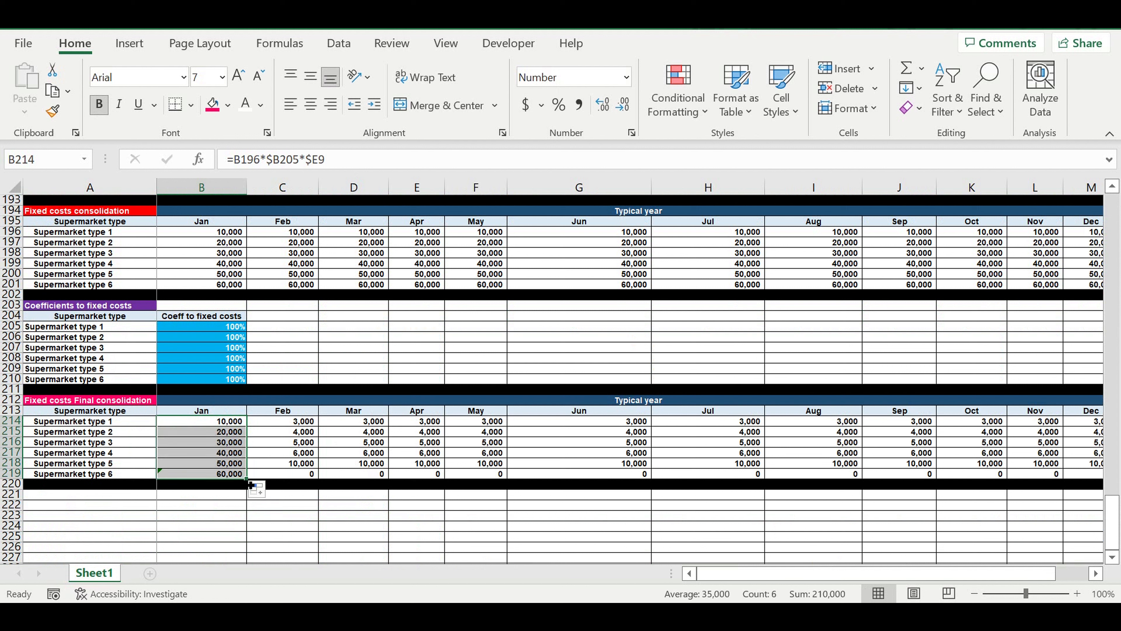
{"action": "left_click", "coordinate": [227, 475]}
{"action": "left_click", "coordinate": [215, 425]}
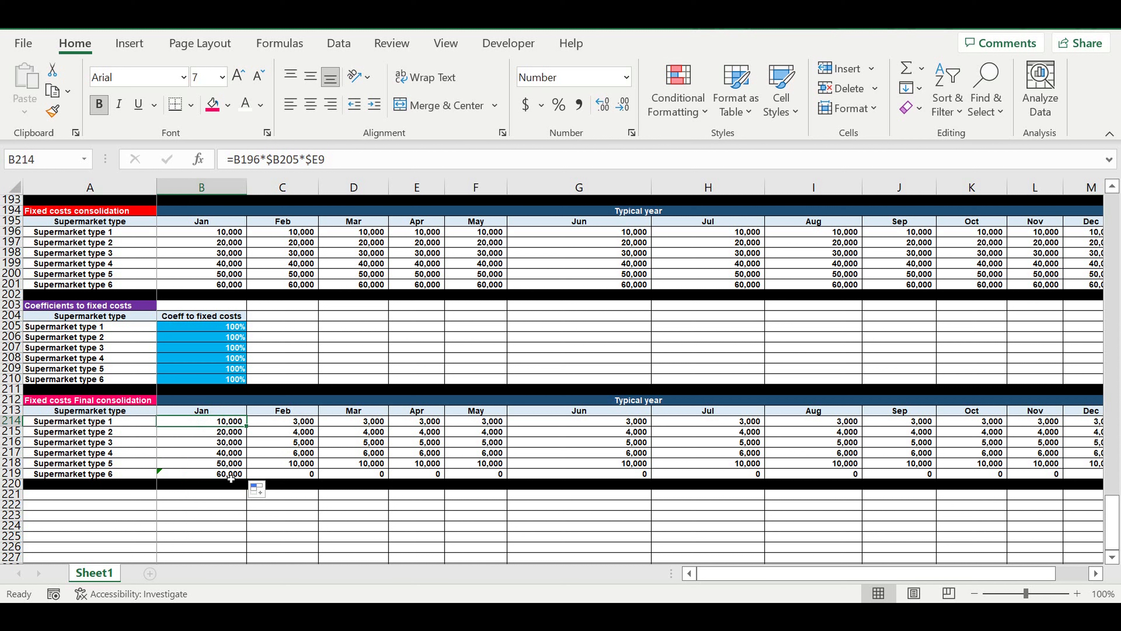
{"action": "left_click", "coordinate": [227, 475]}
{"action": "left_click", "coordinate": [364, 159]}
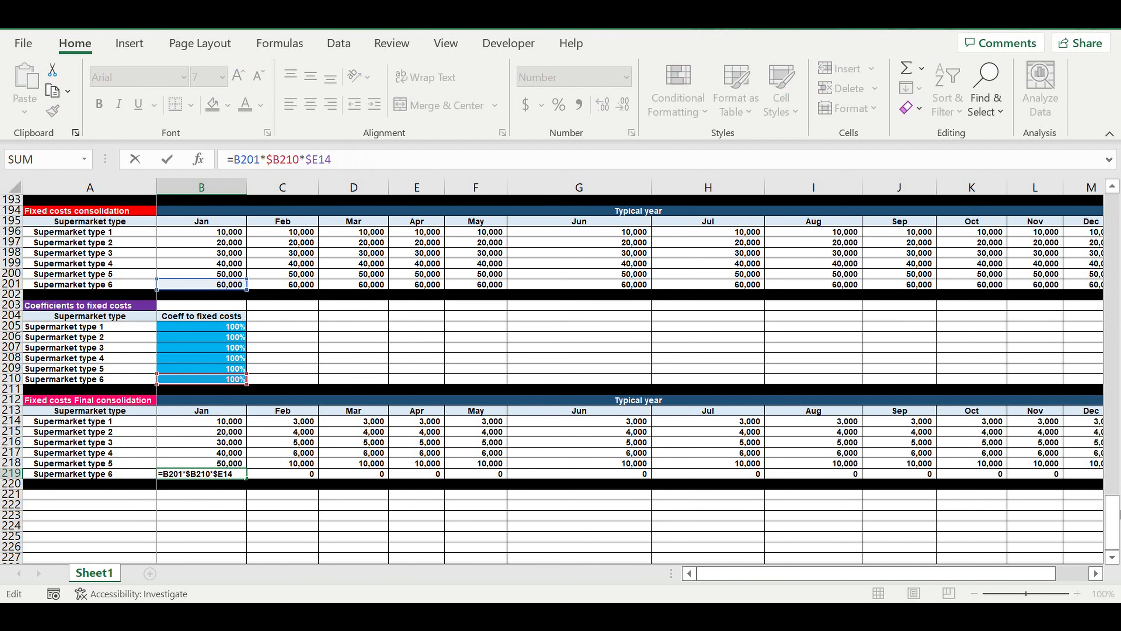
{"action": "left_click", "coordinate": [1112, 514]}
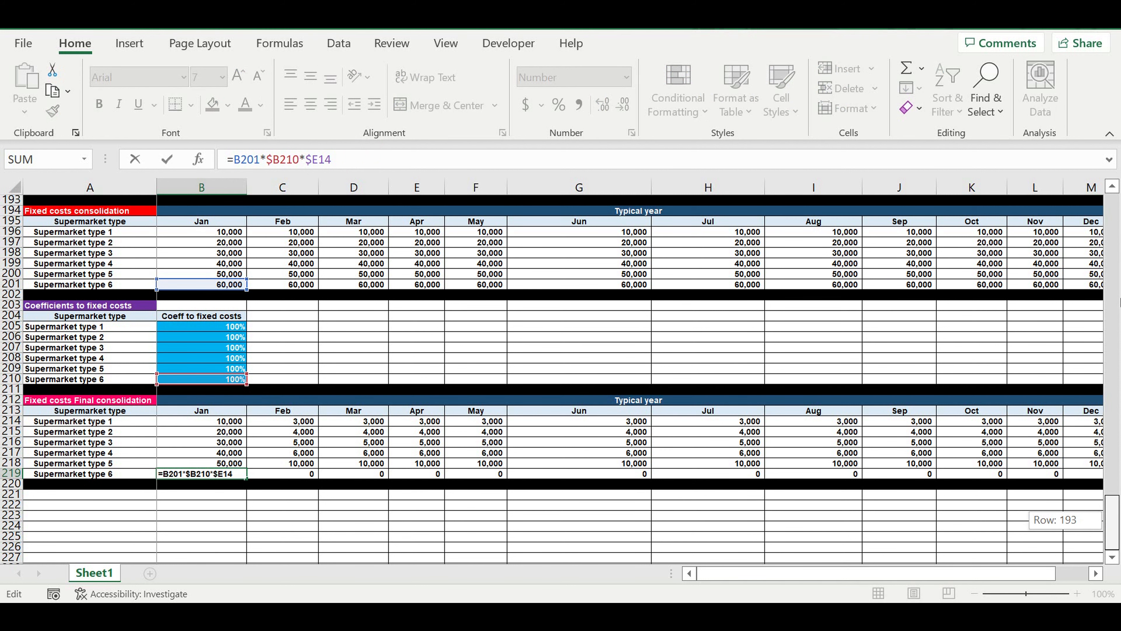
{"action": "left_click_drag", "start_coordinate": [1119, 211], "coordinate": [1117, 197]}
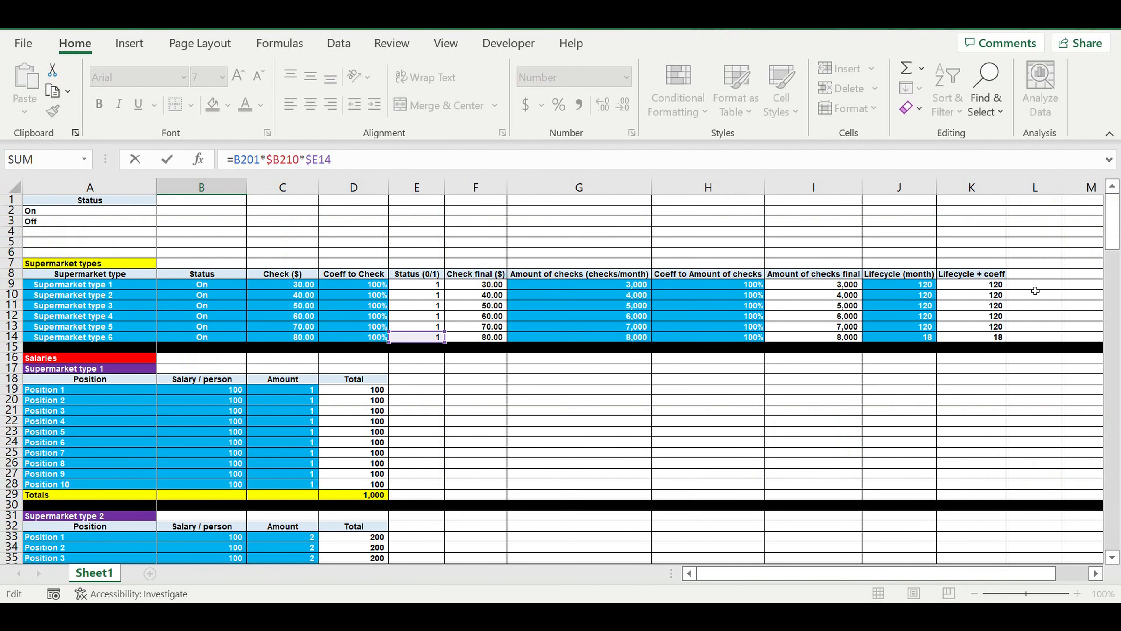
{"action": "key", "text": "Return"}
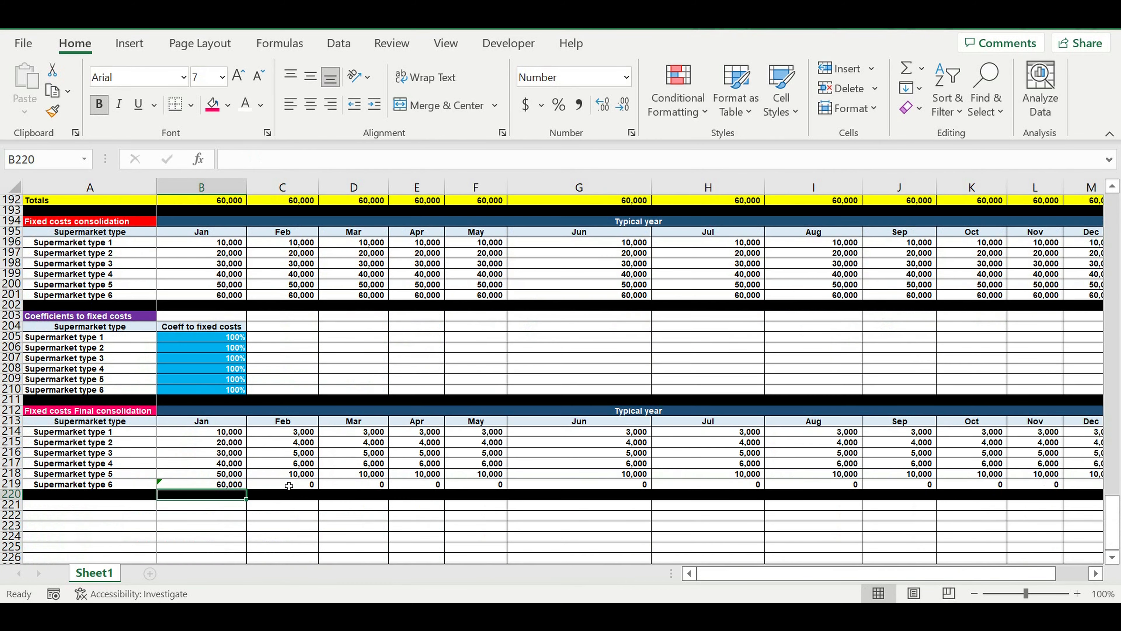
Fill the Jan final consolidation formulas in B214:B219 across through Dec in column M.
{"action": "left_click", "coordinate": [225, 432]}
{"action": "left_click_drag", "start_coordinate": [248, 435], "coordinate": [932, 486]}
{"action": "left_click", "coordinate": [986, 431]}
{"action": "left_click_drag", "start_coordinate": [769, 577], "coordinate": [728, 576]}
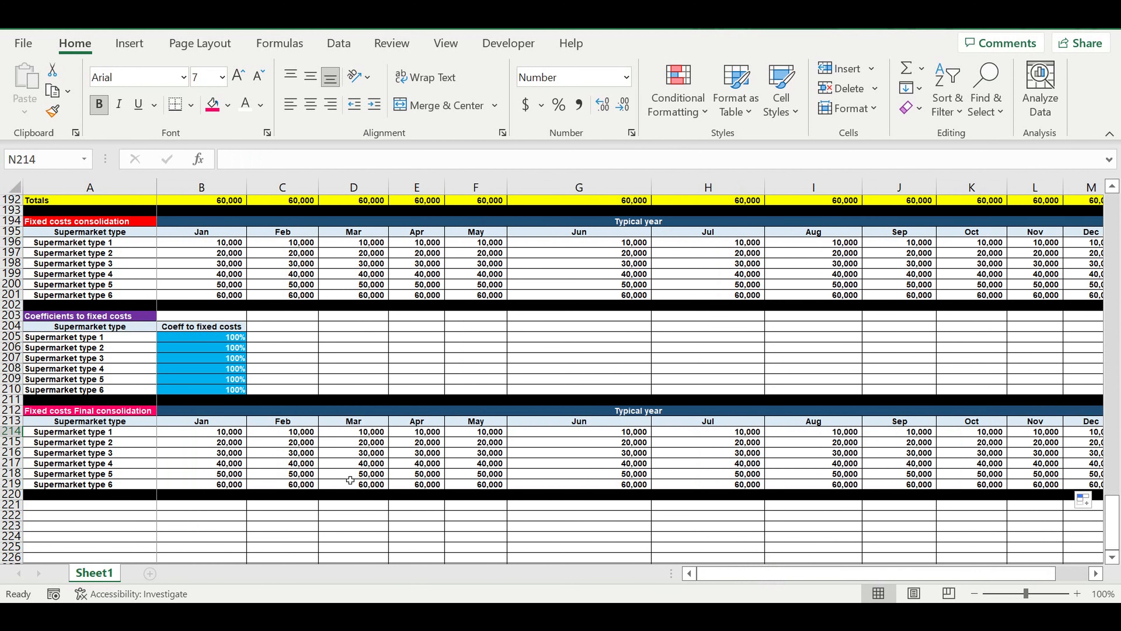
{"action": "left_click", "coordinate": [309, 487]}
{"action": "left_click", "coordinate": [215, 433]}
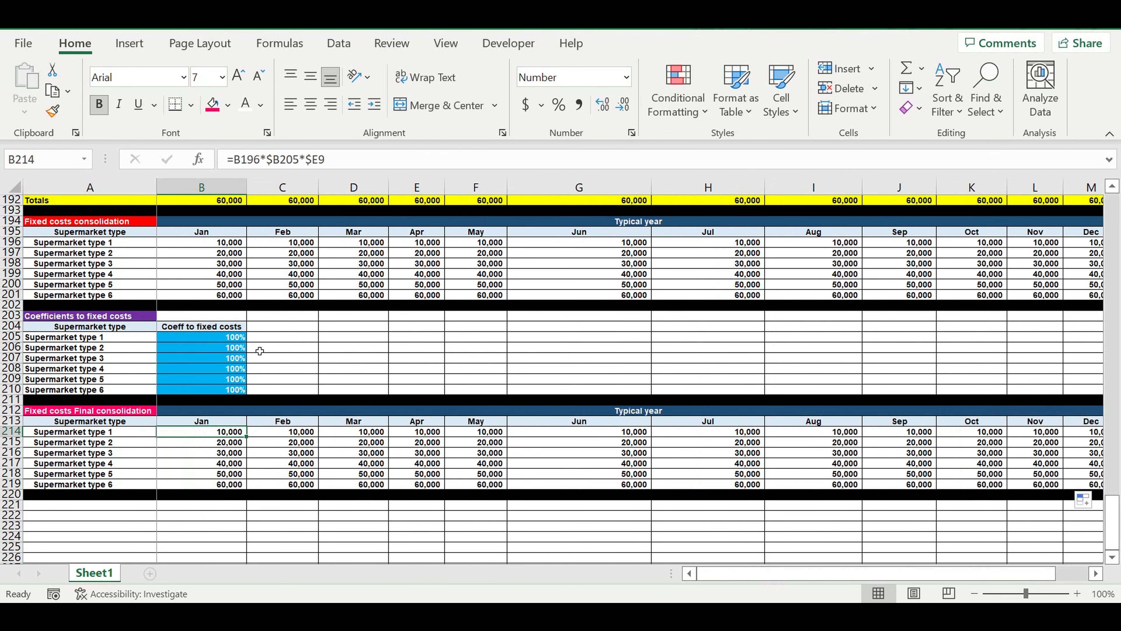
Set the status of Supermarket type 5 in B13 to Off and check the final fixed costs consolidation.
{"action": "left_click_drag", "start_coordinate": [1112, 528], "coordinate": [1117, 190]}
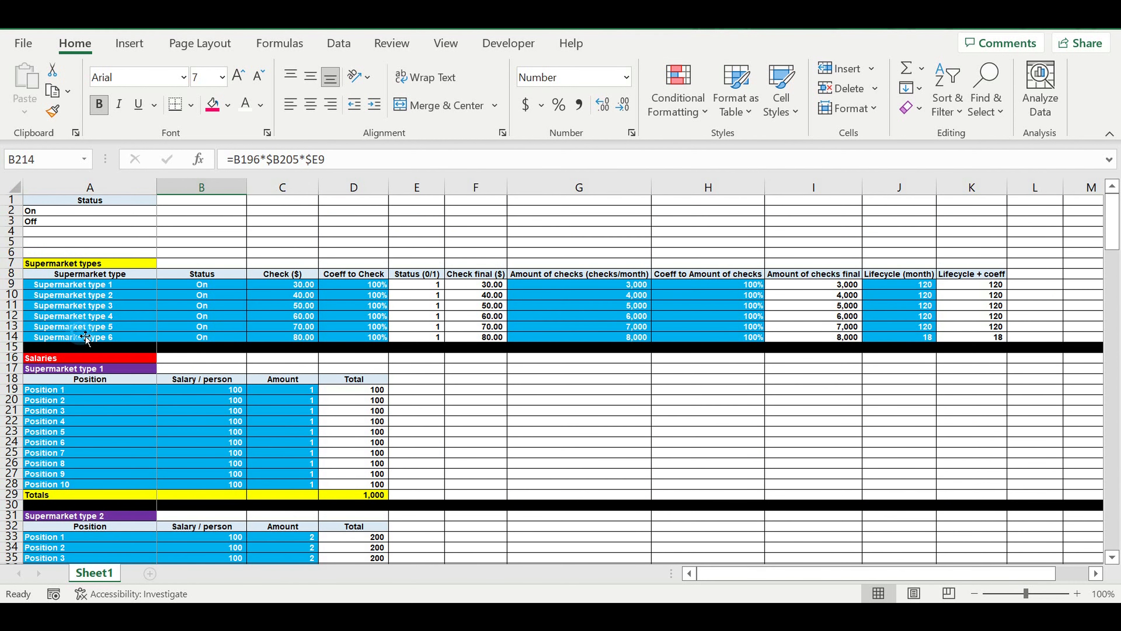
{"action": "left_click", "coordinate": [80, 327]}
{"action": "left_click", "coordinate": [188, 328]}
{"action": "left_click", "coordinate": [252, 327]}
{"action": "left_click", "coordinate": [203, 346]}
{"action": "left_click_drag", "start_coordinate": [1112, 220], "coordinate": [1093, 571]}
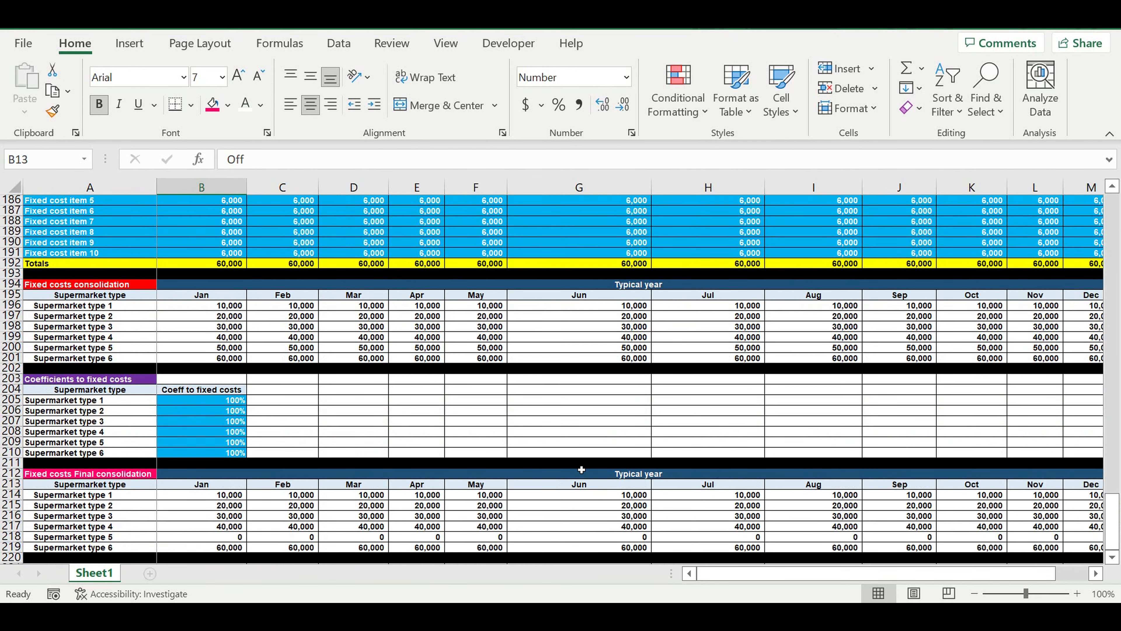
Review the Supermarket type 5 row of the final fixed costs consolidation and switch its status in B13 back on.
{"action": "scroll", "coordinate": [571, 437], "scroll_direction": "down", "scroll_amount": 1}
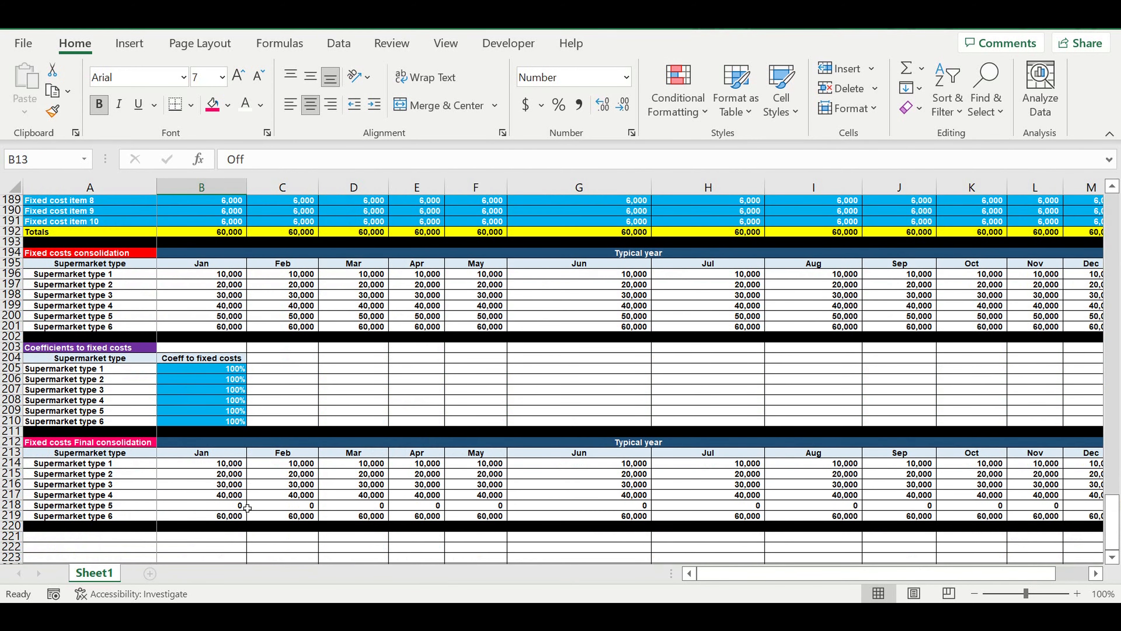
{"action": "left_click_drag", "start_coordinate": [233, 508], "coordinate": [713, 508]}
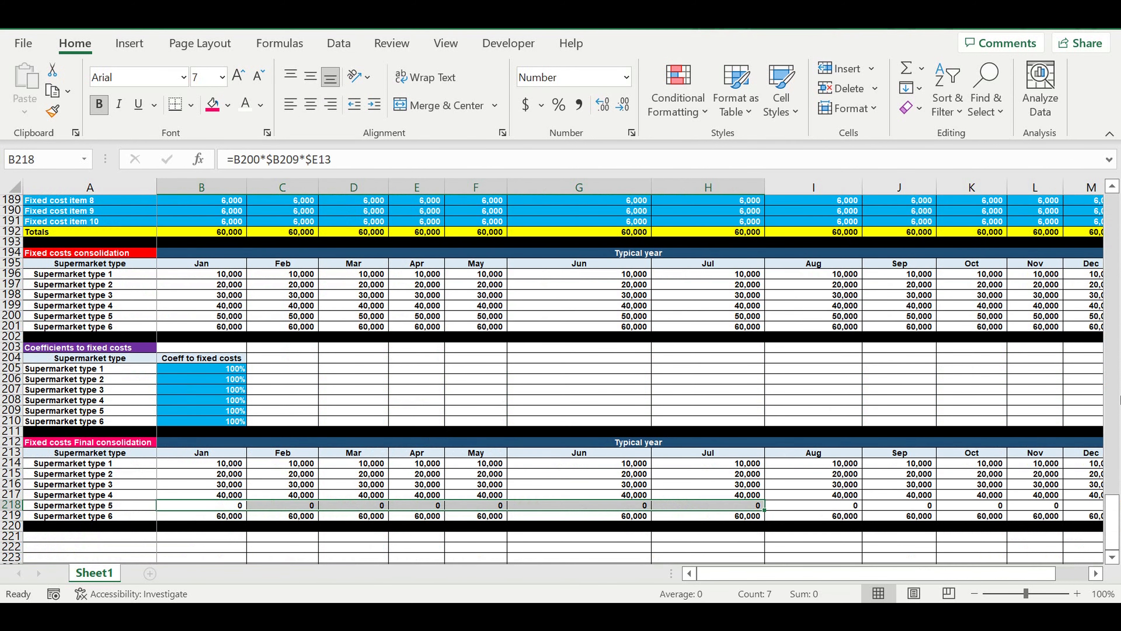
{"action": "left_click_drag", "start_coordinate": [1113, 515], "coordinate": [1093, 570]}
{"action": "scroll", "coordinate": [684, 306], "scroll_direction": "up", "scroll_amount": 4}
{"action": "left_click", "coordinate": [354, 421]}
{"action": "scroll", "coordinate": [552, 426], "scroll_direction": "down", "scroll_amount": 3}
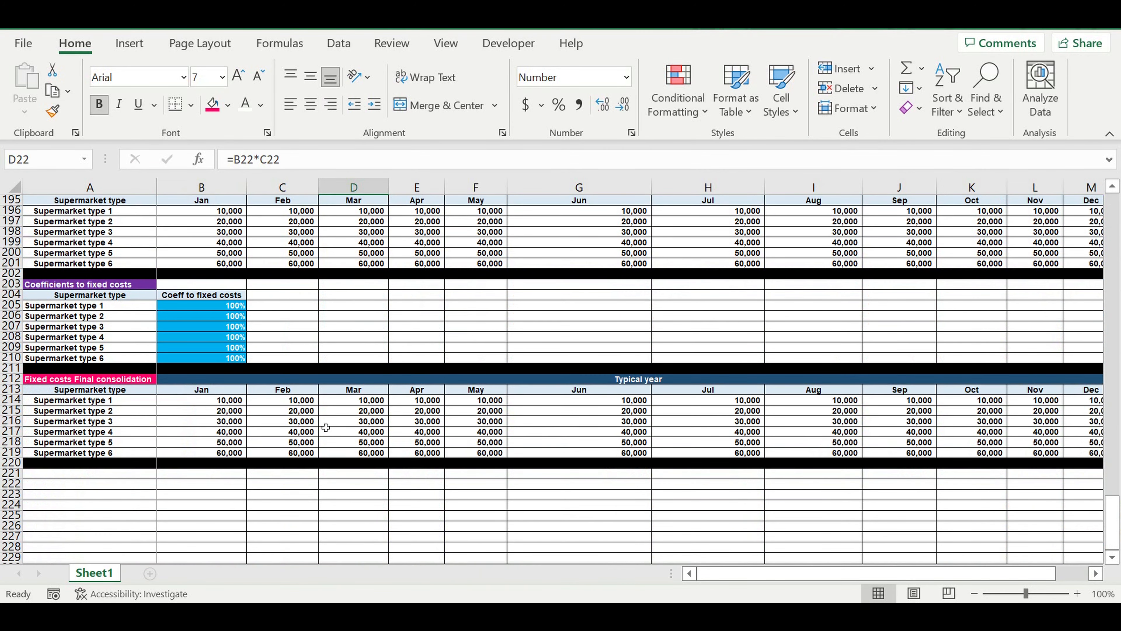
Set the Supermarket type 5 fixed costs coefficient in B209 to 140% and check its monthly values in the final consolidation.
{"action": "left_click", "coordinate": [214, 352]}
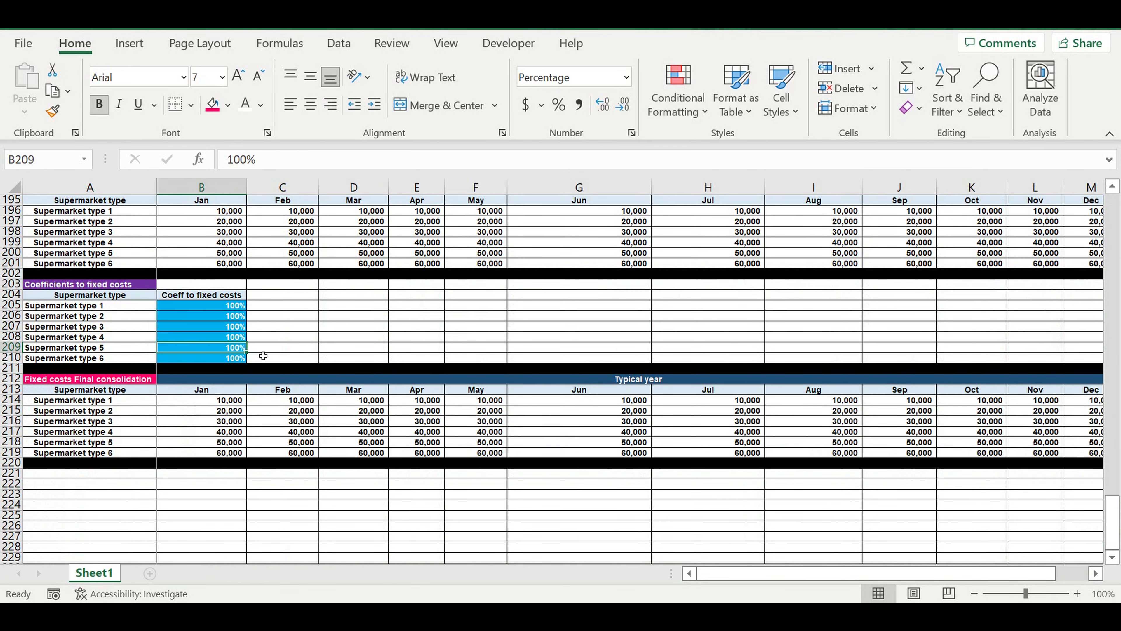
{"action": "type", "text": "14"}
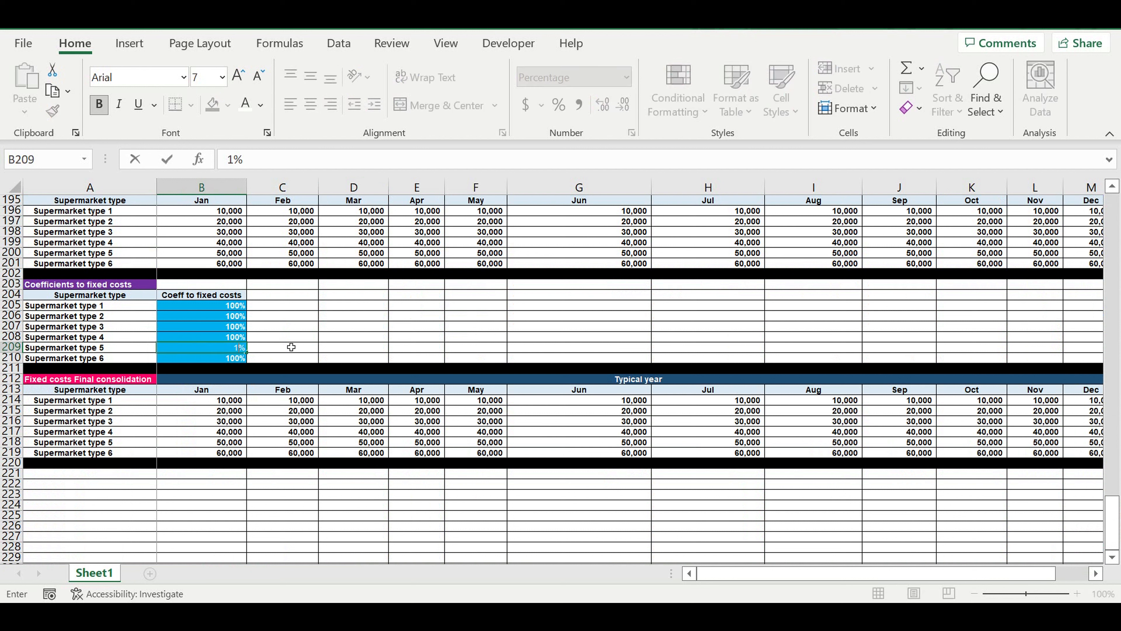
{"action": "type", "text": "0"}
{"action": "key", "text": "Return"}
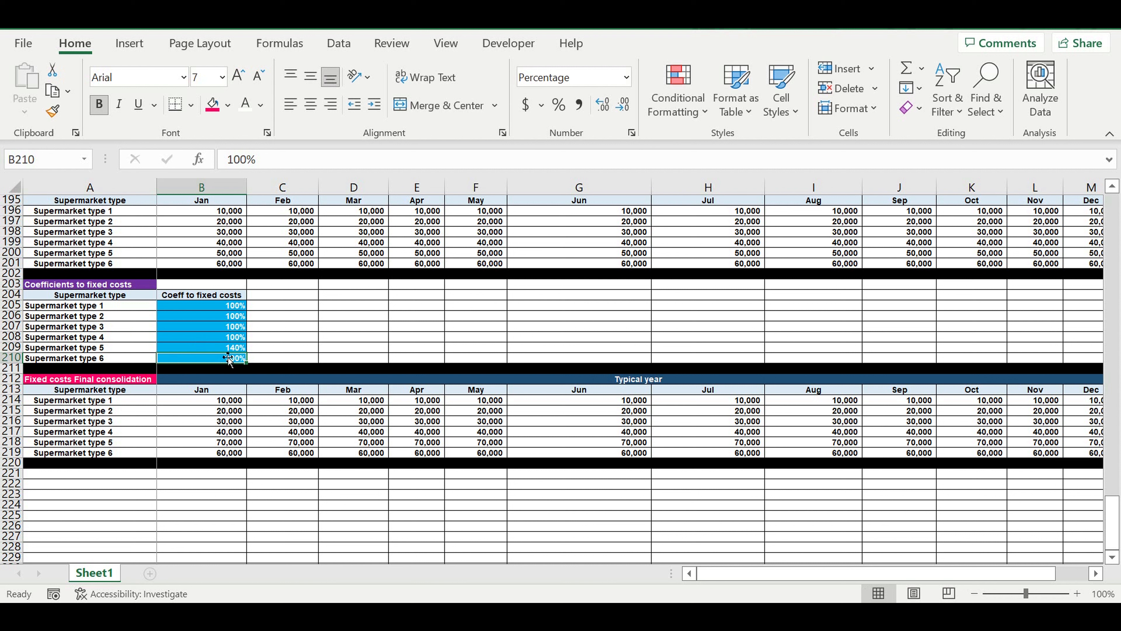
{"action": "left_click_drag", "start_coordinate": [212, 442], "coordinate": [606, 449]}
Try a 130% coefficient for Supermarket type 5 in B209 and reset it to 100%.
{"action": "left_click", "coordinate": [209, 349]}
{"action": "type", "text": "130"}
{"action": "left_click", "coordinate": [210, 349]}
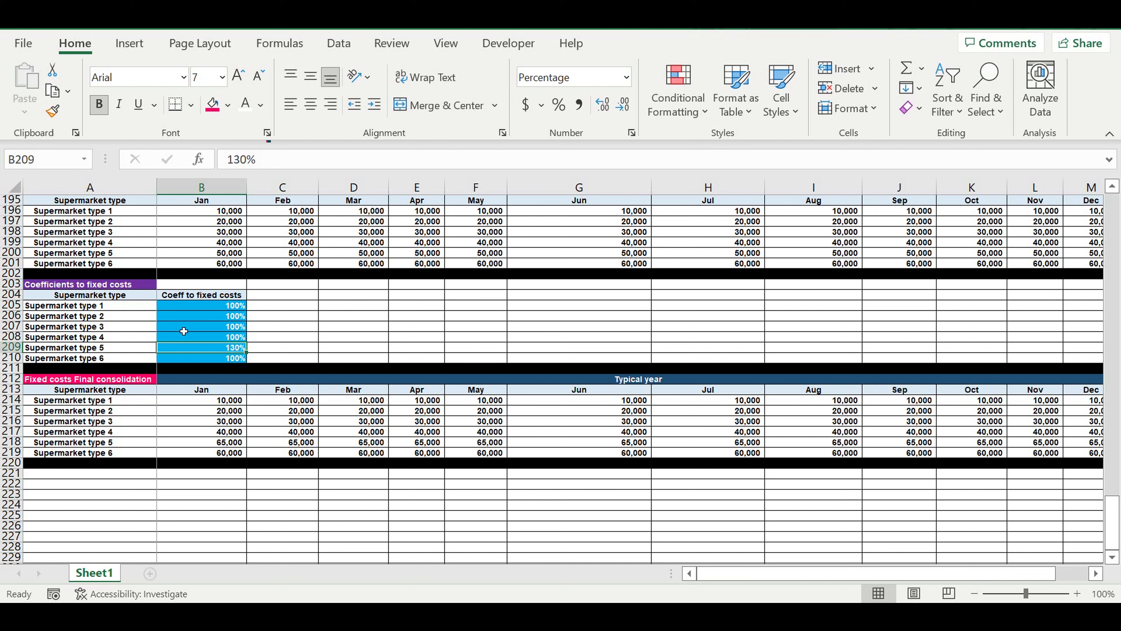
{"action": "type", "text": "100"}
{"action": "key", "text": "Return"}
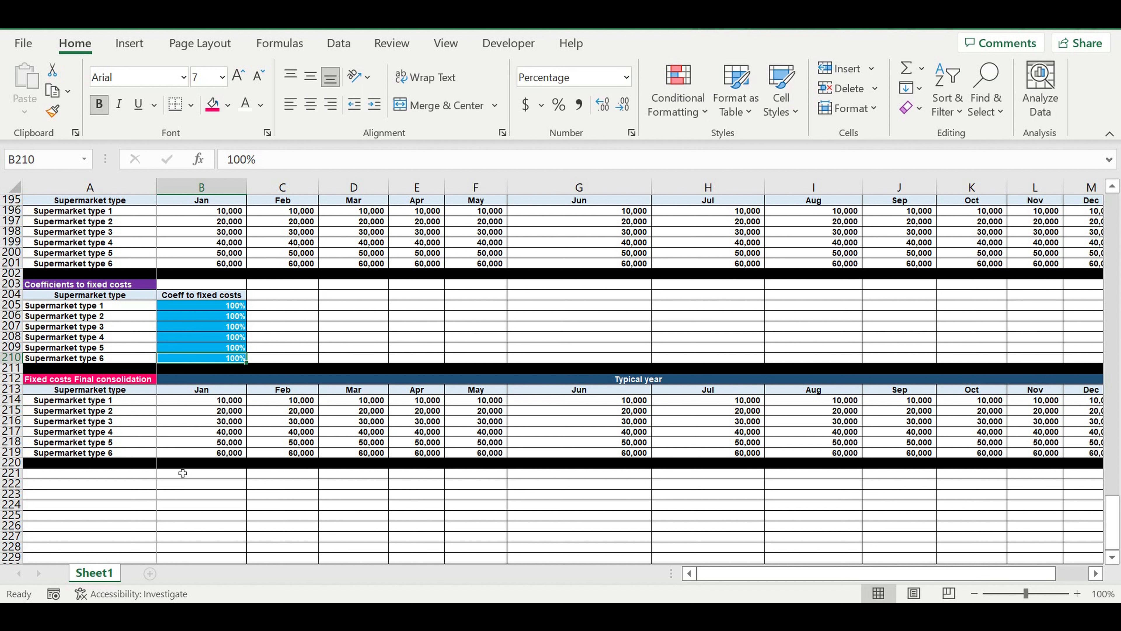
{"action": "left_click", "coordinate": [163, 486]}
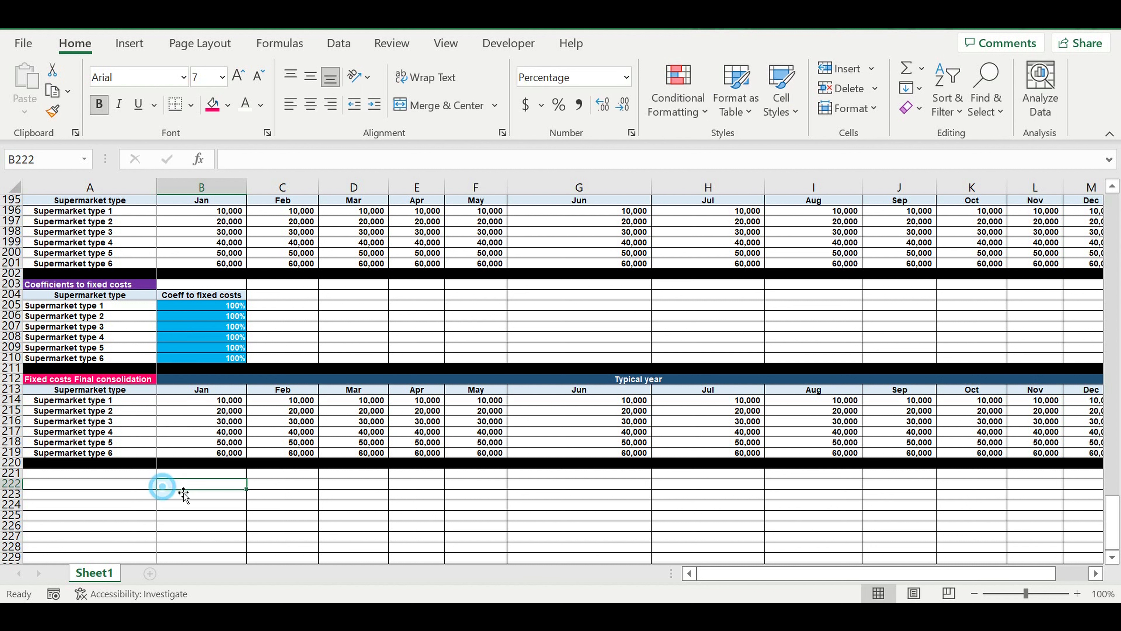